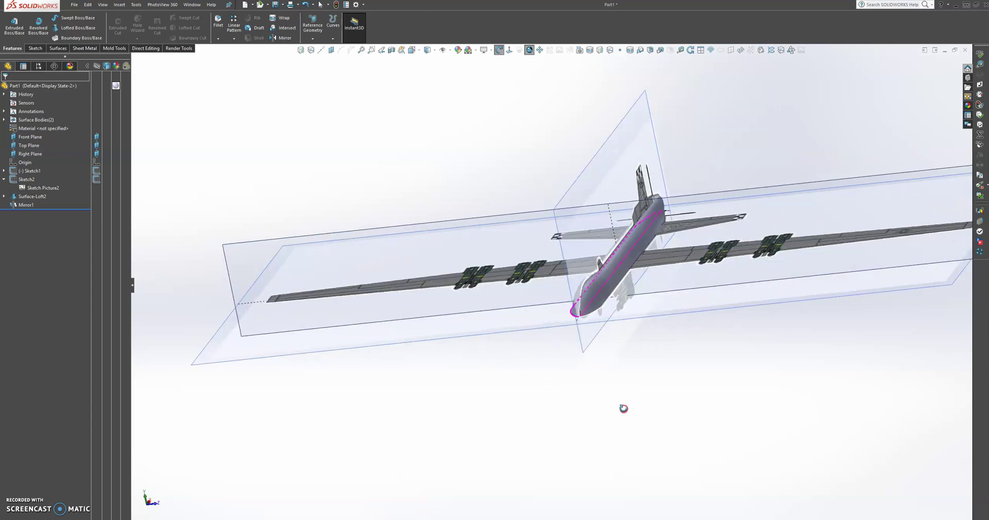
- Examine the drone surface model from several angles and compare it with the reference photo Drone-Firing.jpg in Photos
{"action": "key", "text": "Escape"}
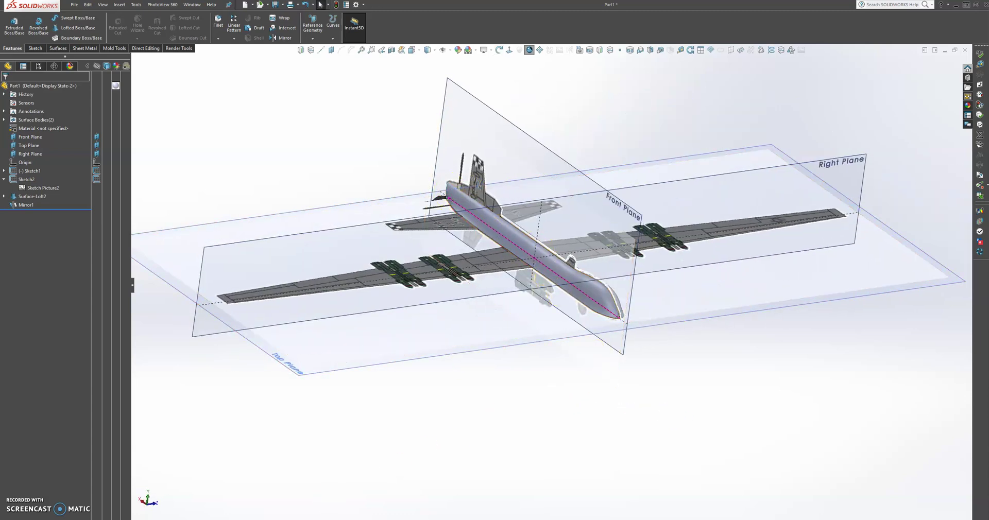
{"action": "mouse_move", "coordinate": [351, 517]}
{"action": "mouse_move", "coordinate": [260, 516]}
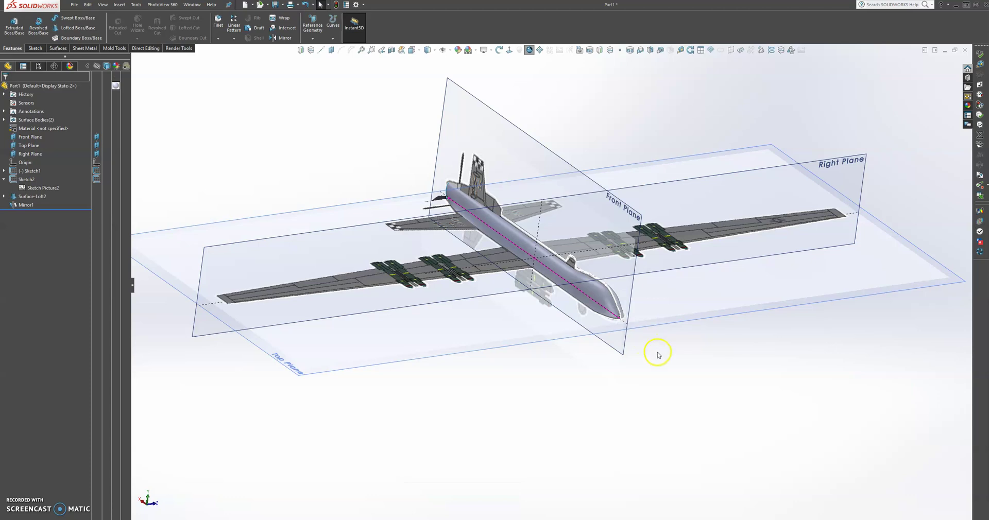
{"action": "mouse_move", "coordinate": [658, 353]}
{"action": "middle_mouse_down"}
{"action": "mouse_move", "coordinate": [562, 355]}
{"action": "mouse_move", "coordinate": [631, 339]}
{"action": "mouse_move", "coordinate": [652, 349]}
{"action": "middle_mouse_up"}
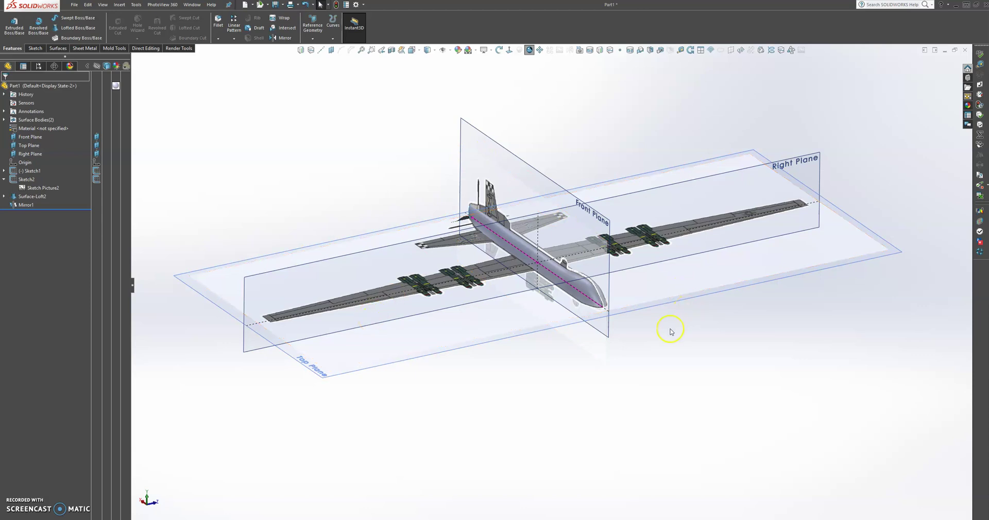
{"action": "middle_click_drag", "start_coordinate": [656, 346], "coordinate": [715, 308]}
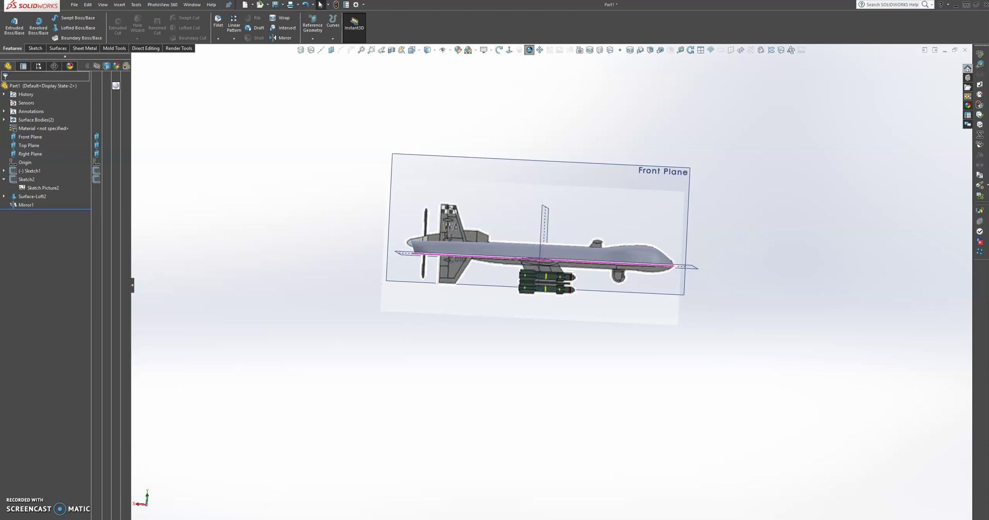
{"action": "mouse_move", "coordinate": [351, 517]}
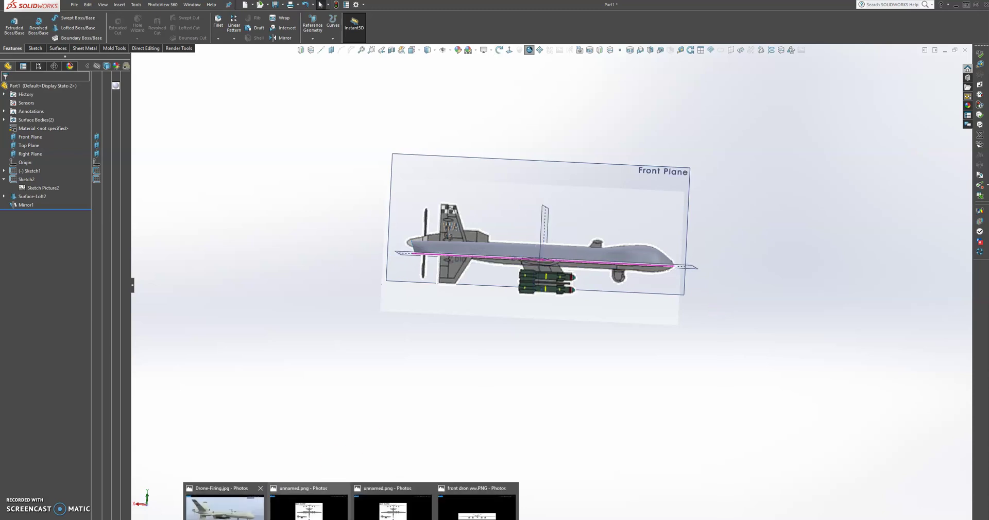
{"action": "left_click", "coordinate": [224, 508]}
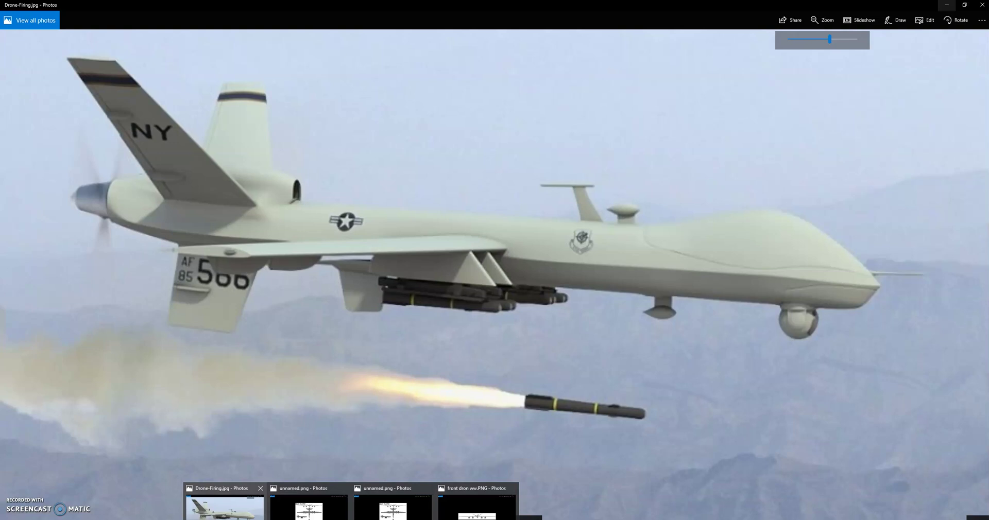
{"action": "left_click", "coordinate": [259, 498]}
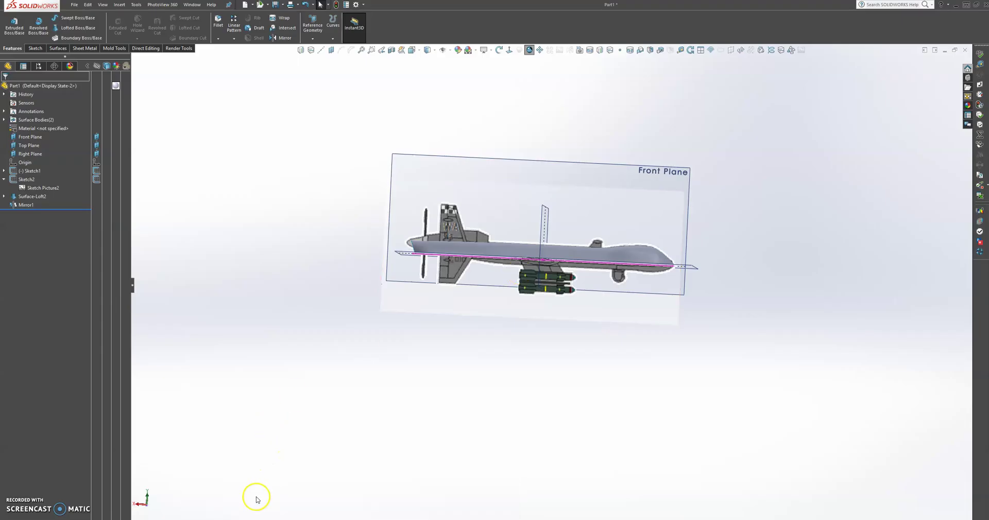
{"action": "mouse_move", "coordinate": [309, 517]}
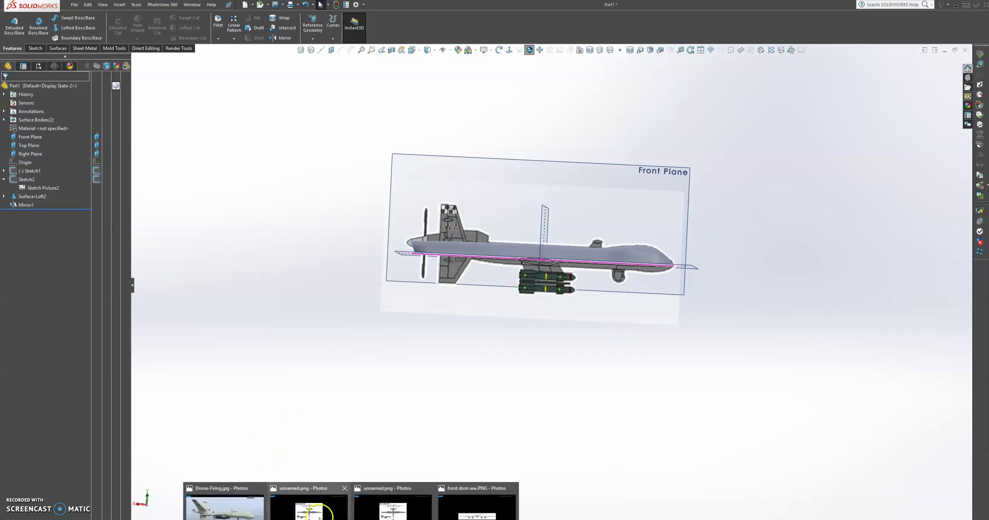
{"action": "left_click", "coordinate": [248, 509]}
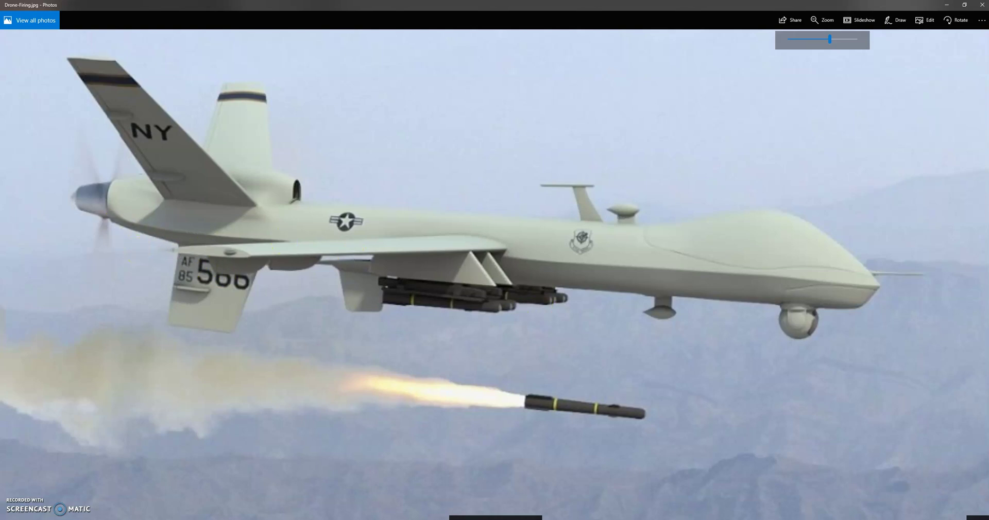
{"action": "key", "text": "alt+Tab"}
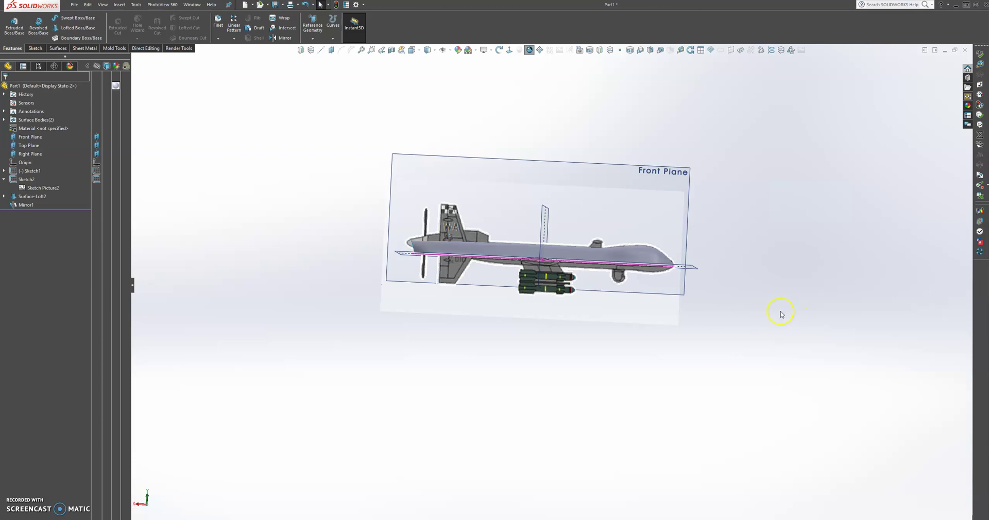
- Start a new sketch on the Front Plane, viewed square to the drone's side picture
{"action": "middle_click_drag", "start_coordinate": [738, 289], "coordinate": [716, 331]}
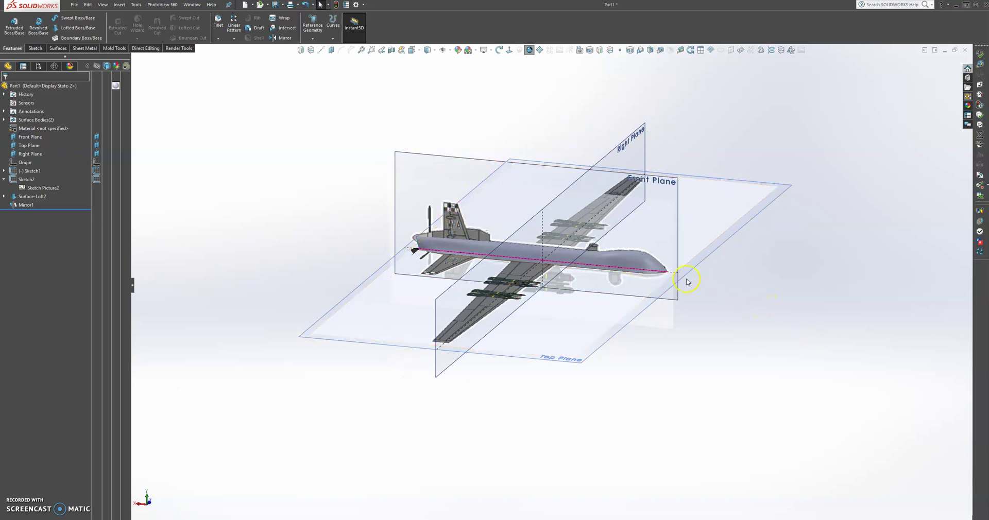
{"action": "scroll", "coordinate": [687, 281], "scroll_direction": "down", "scroll_amount": 3}
{"action": "mouse_move", "coordinate": [654, 384]}
{"action": "middle_mouse_down"}
{"action": "mouse_move", "coordinate": [651, 347]}
{"action": "mouse_move", "coordinate": [652, 371]}
{"action": "middle_mouse_up"}
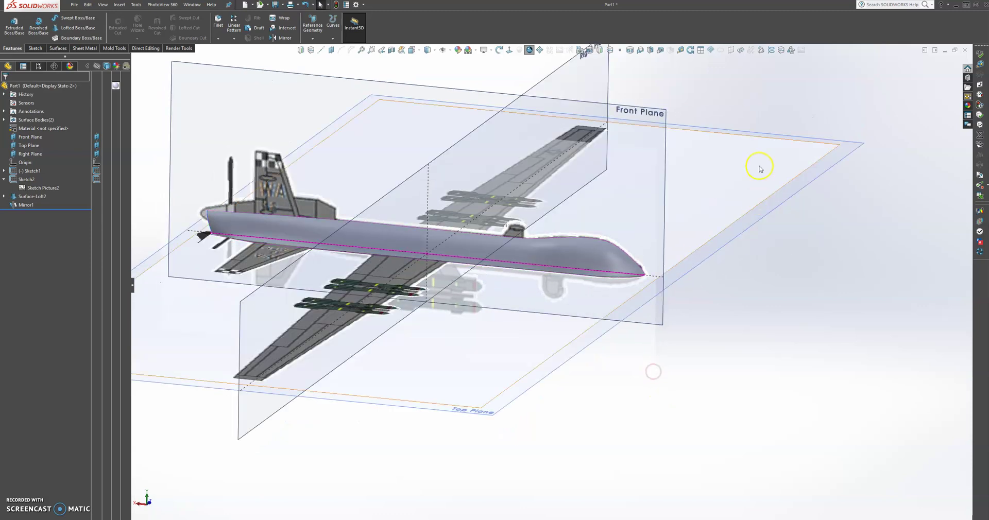
{"action": "left_click", "coordinate": [651, 112]}
{"action": "left_click", "coordinate": [683, 87]}
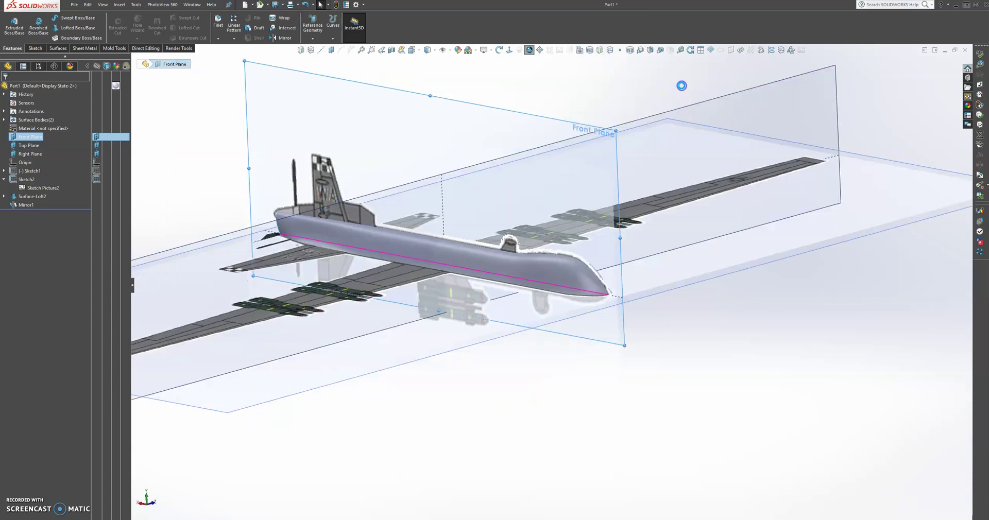
{"action": "scroll", "coordinate": [637, 329], "scroll_direction": "down", "scroll_amount": 3}
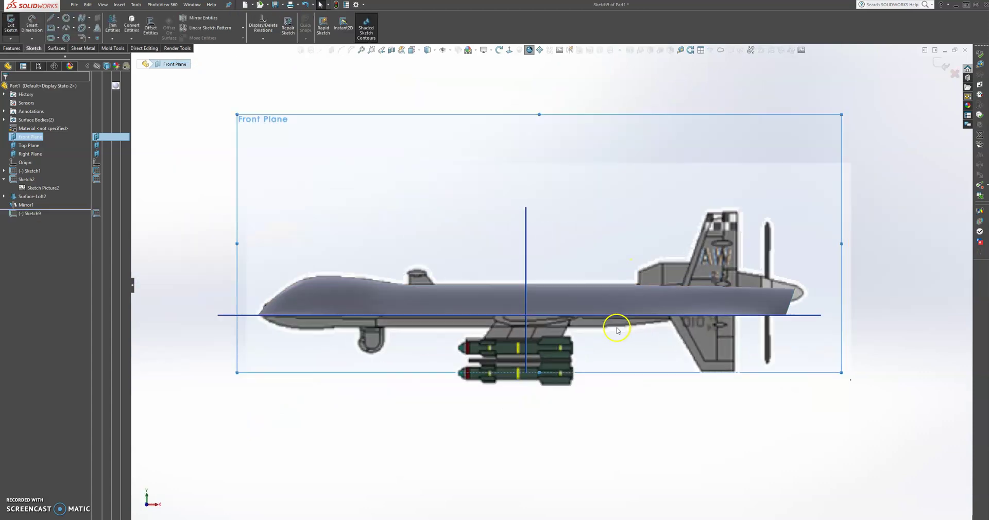
{"action": "scroll", "coordinate": [222, 307], "scroll_direction": "down", "scroll_amount": 4}
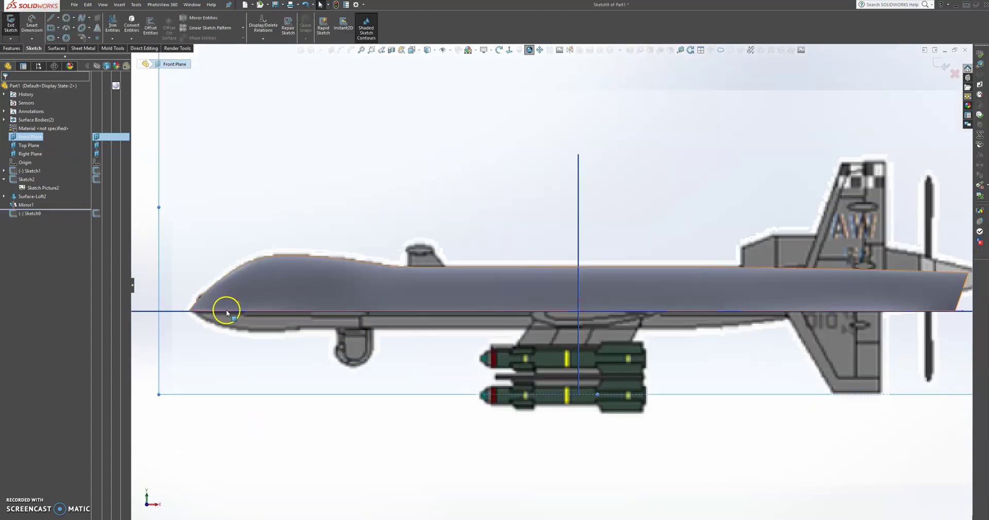
{"action": "left_click", "coordinate": [82, 18]}
{"action": "scroll", "coordinate": [393, 316], "scroll_direction": "down", "scroll_amount": 4}
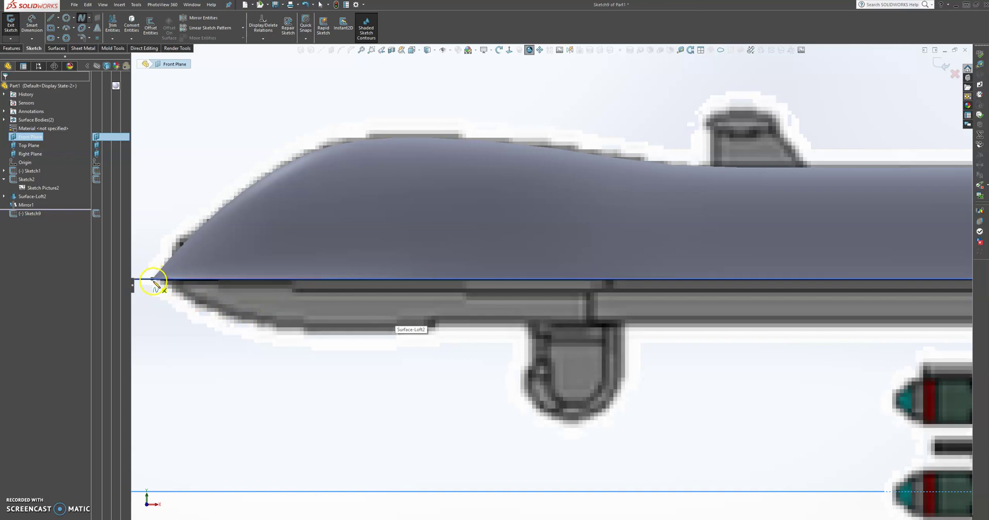
{"action": "left_click", "coordinate": [152, 280]}
{"action": "mouse_move", "coordinate": [190, 311]}
{"action": "middle_mouse_down"}
{"action": "mouse_move", "coordinate": [216, 344]}
{"action": "mouse_move", "coordinate": [273, 342]}
{"action": "middle_mouse_up"}
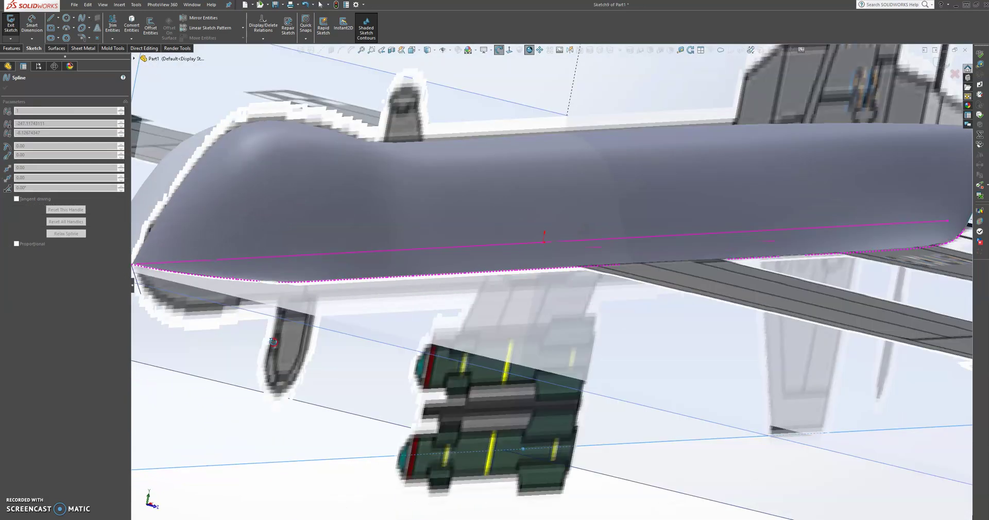
{"action": "scroll", "coordinate": [273, 342], "scroll_direction": "up", "scroll_amount": 5}
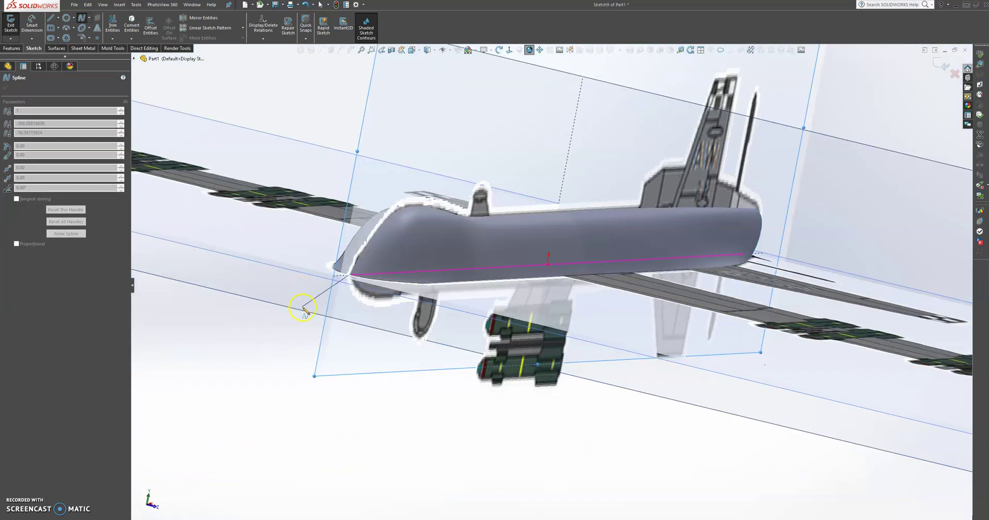
{"action": "key", "text": "space"}
{"action": "left_click", "coordinate": [643, 316]}
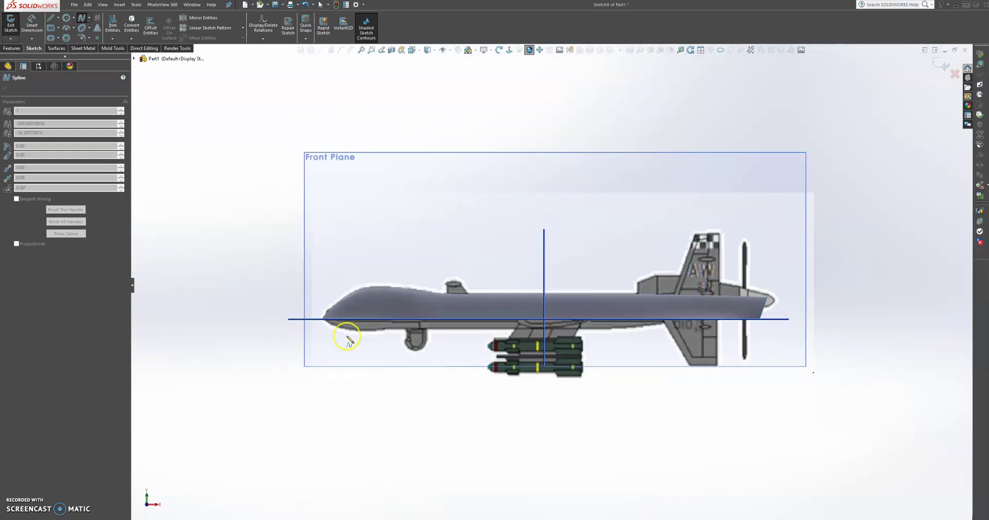
{"action": "scroll", "coordinate": [345, 327], "scroll_direction": "down", "scroll_amount": 6}
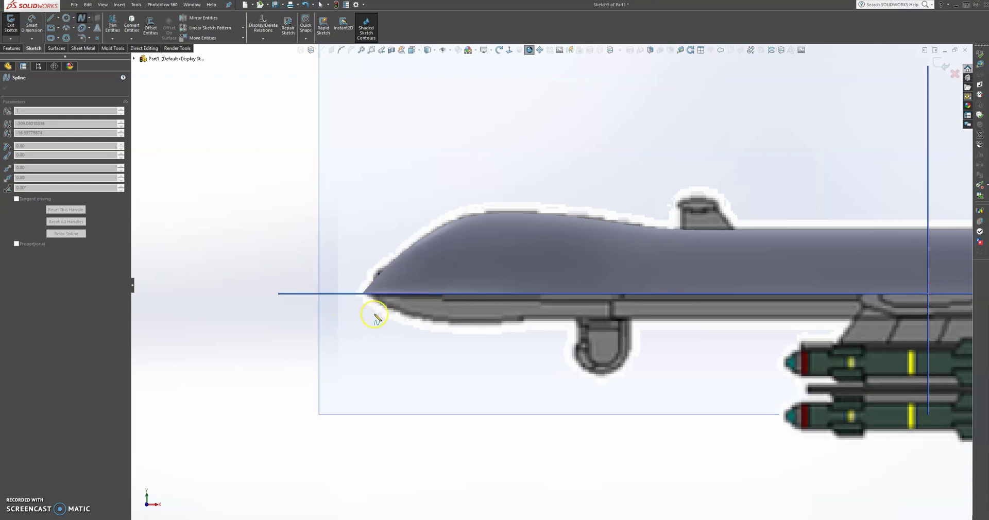
{"action": "key", "text": "Escape"}
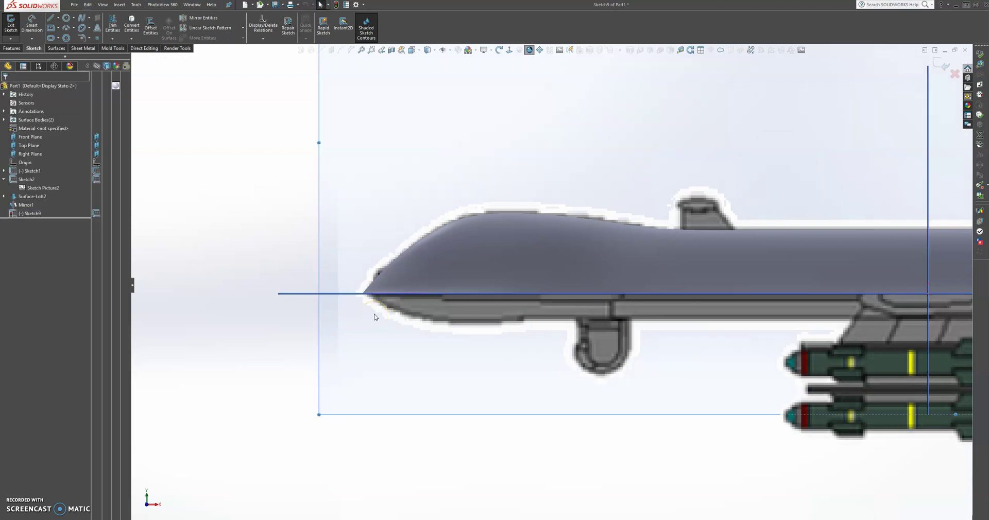
- Start a spline at the fuselage nose tip and trace the lower fuselage outline on the side picture back to the missile pylon
{"action": "middle_click_drag", "start_coordinate": [374, 315], "coordinate": [387, 385]}
{"action": "scroll", "coordinate": [570, 309], "scroll_direction": "up", "scroll_amount": 5}
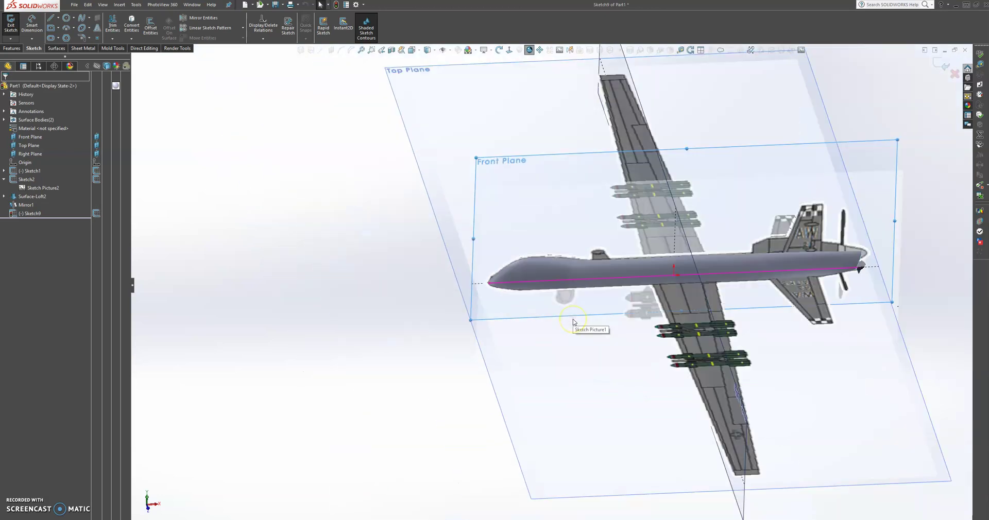
{"action": "scroll", "coordinate": [595, 254], "scroll_direction": "down", "scroll_amount": 3}
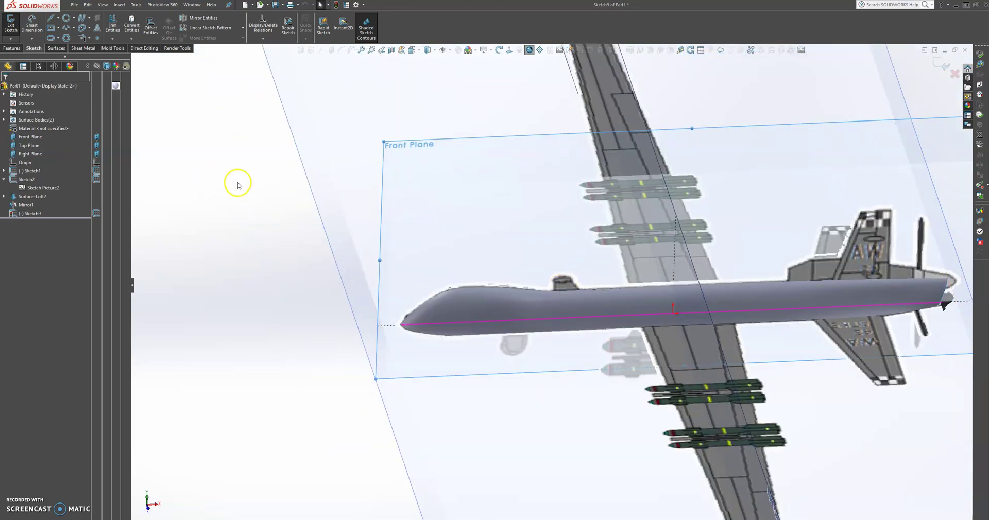
{"action": "left_click", "coordinate": [509, 50]}
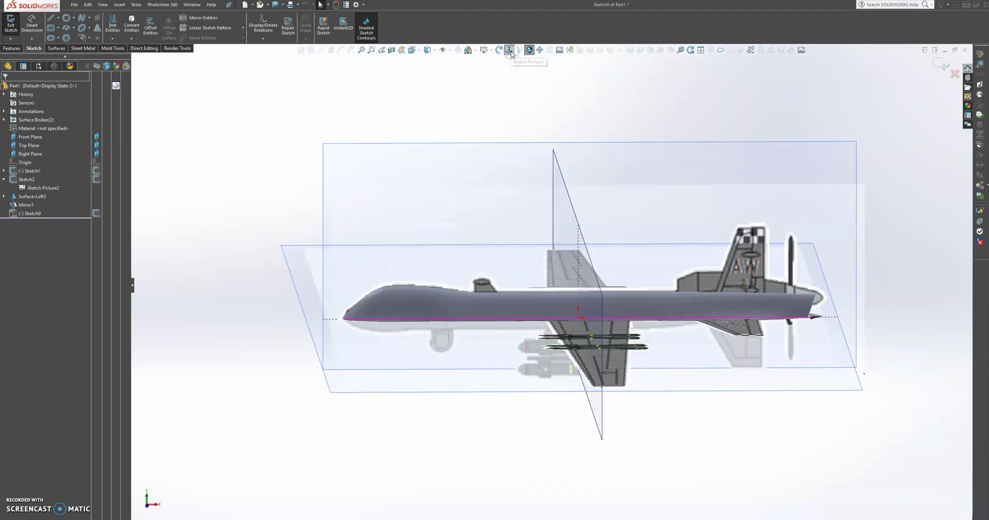
{"action": "scroll", "coordinate": [490, 336], "scroll_direction": "down", "scroll_amount": 5}
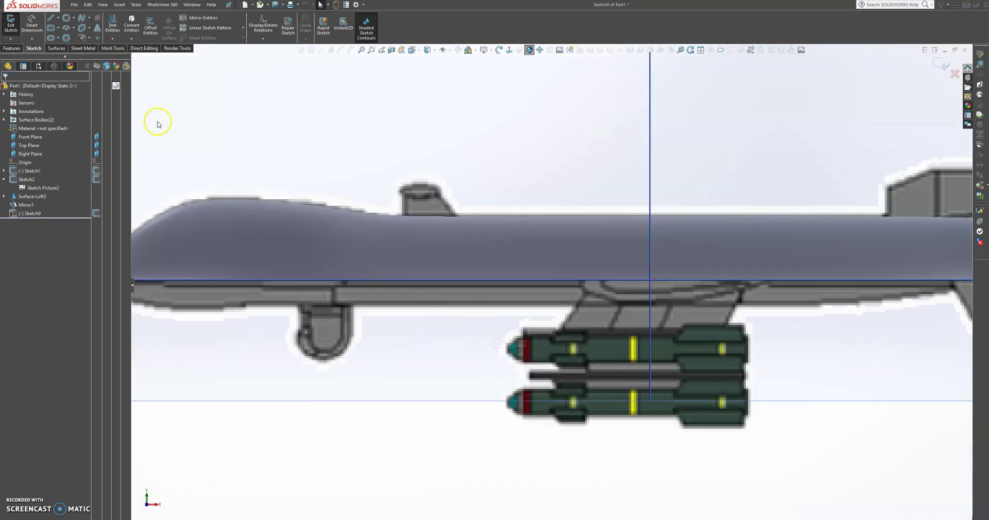
{"action": "scroll", "coordinate": [159, 121], "scroll_direction": "up", "scroll_amount": 2}
{"action": "left_click", "coordinate": [83, 17]}
{"action": "scroll", "coordinate": [292, 278], "scroll_direction": "down", "scroll_amount": 2}
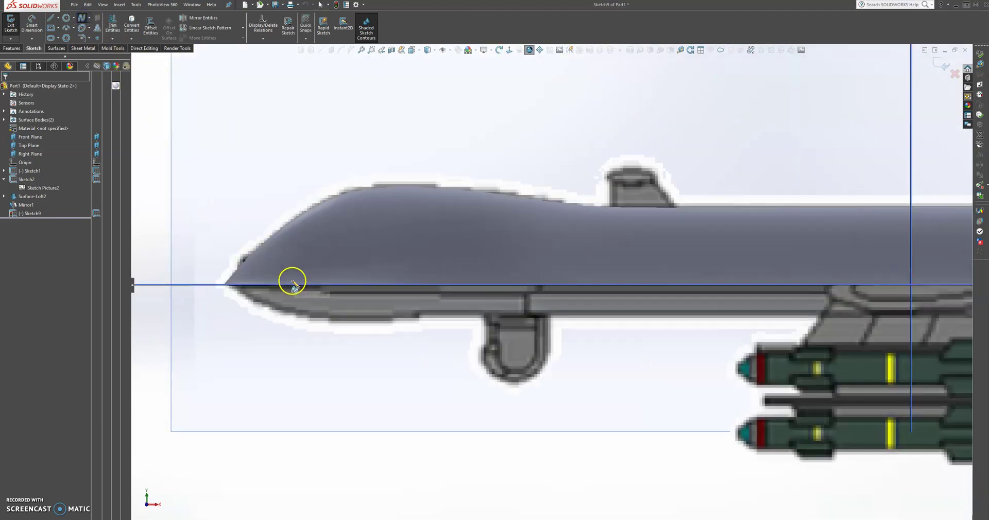
{"action": "left_click", "coordinate": [224, 286]}
{"action": "scroll", "coordinate": [308, 319], "scroll_direction": "up", "scroll_amount": 2}
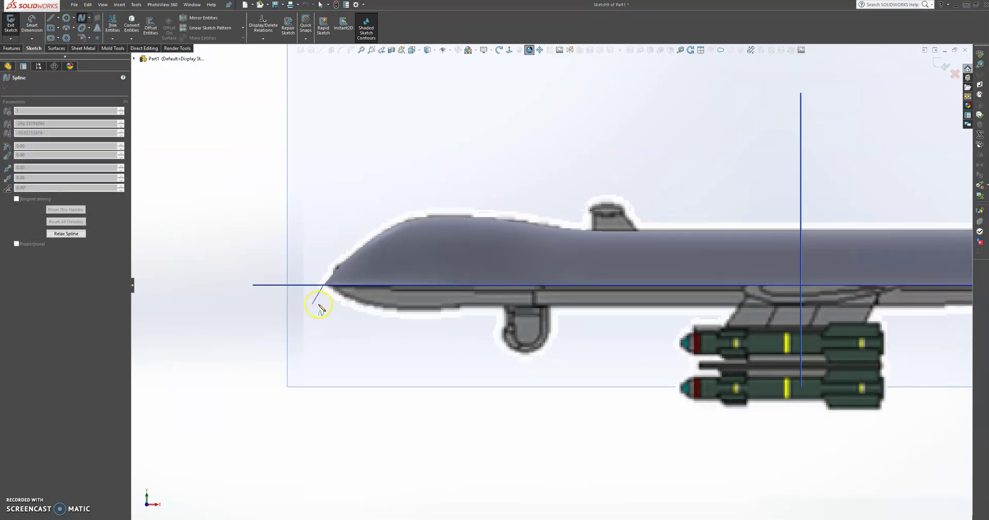
{"action": "left_click", "coordinate": [355, 303]}
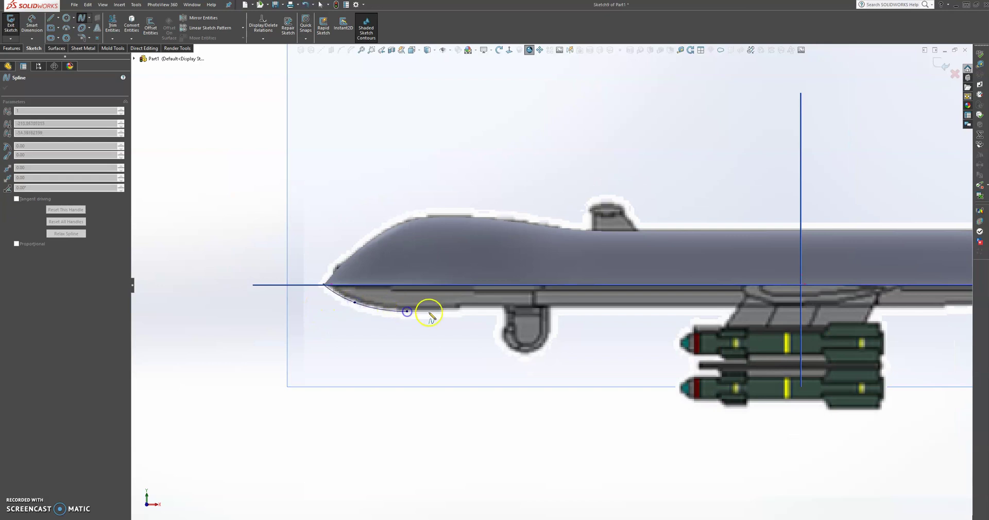
{"action": "left_click", "coordinate": [498, 306]}
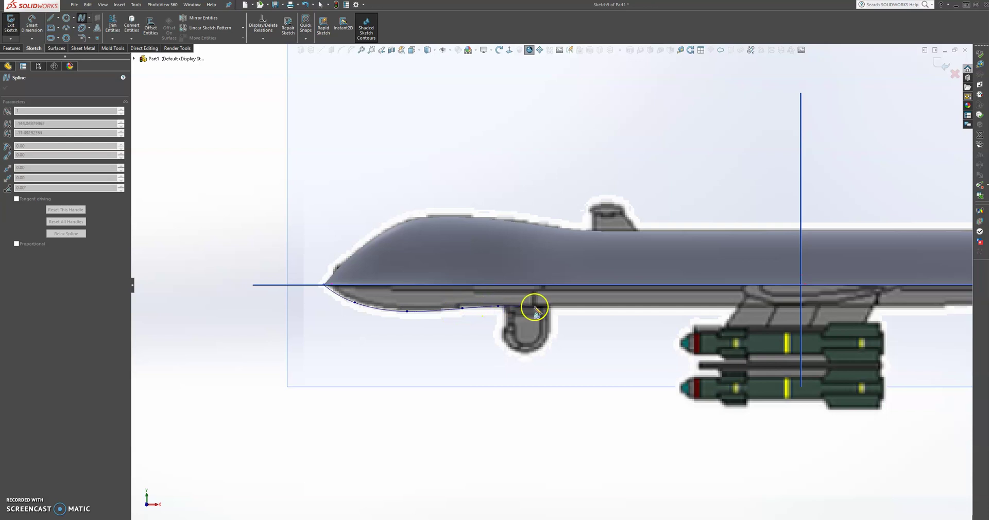
{"action": "left_click", "coordinate": [606, 305]}
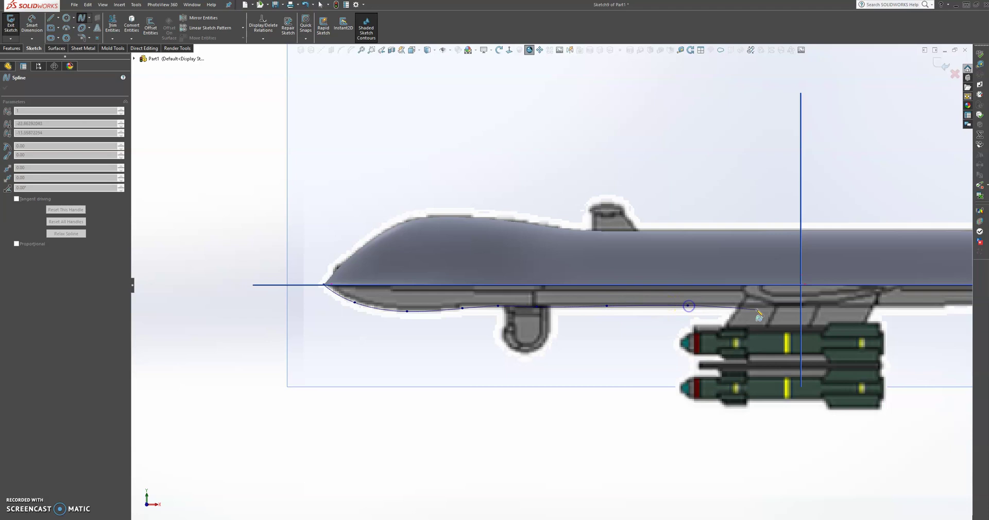
- Continue the spline along the rear underside of the fuselage and end it at the lower rear corner of the lofted surface
{"action": "scroll", "coordinate": [756, 311], "scroll_direction": "up", "scroll_amount": 3}
{"action": "scroll", "coordinate": [639, 307], "scroll_direction": "down", "scroll_amount": 2}
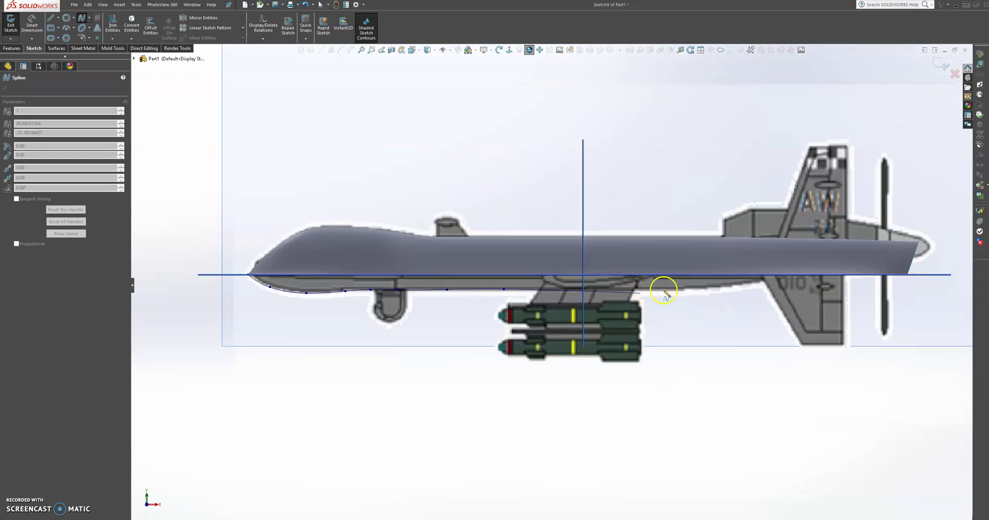
{"action": "left_click", "coordinate": [674, 290]}
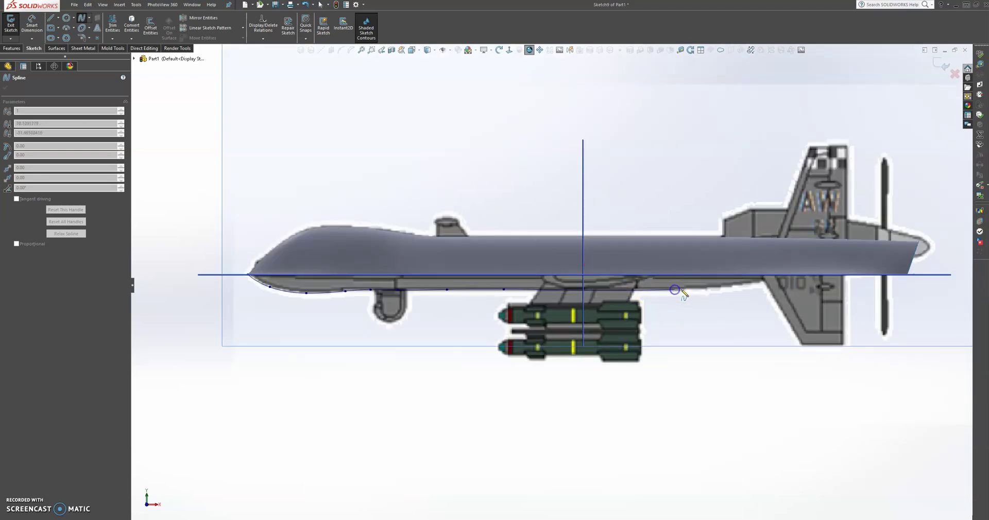
{"action": "left_click", "coordinate": [763, 281]}
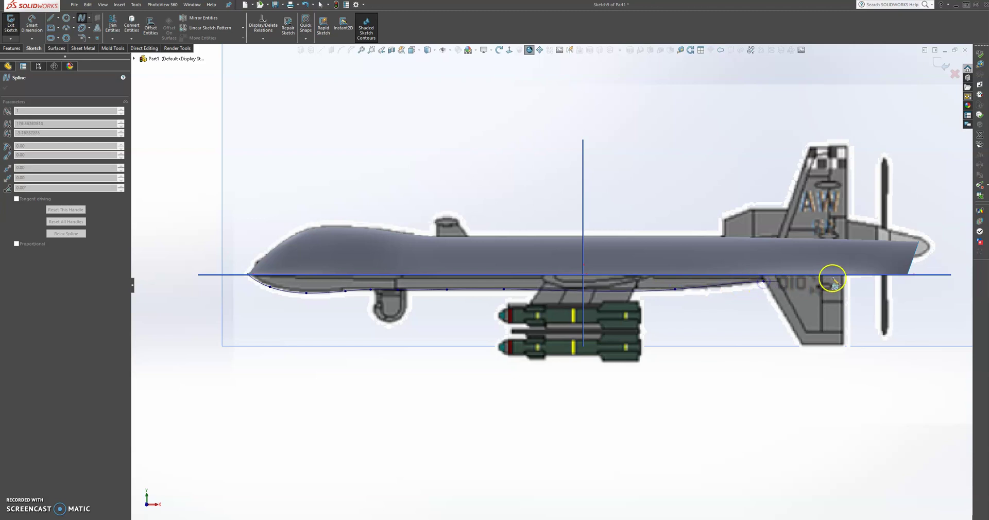
{"action": "left_click", "coordinate": [909, 274]}
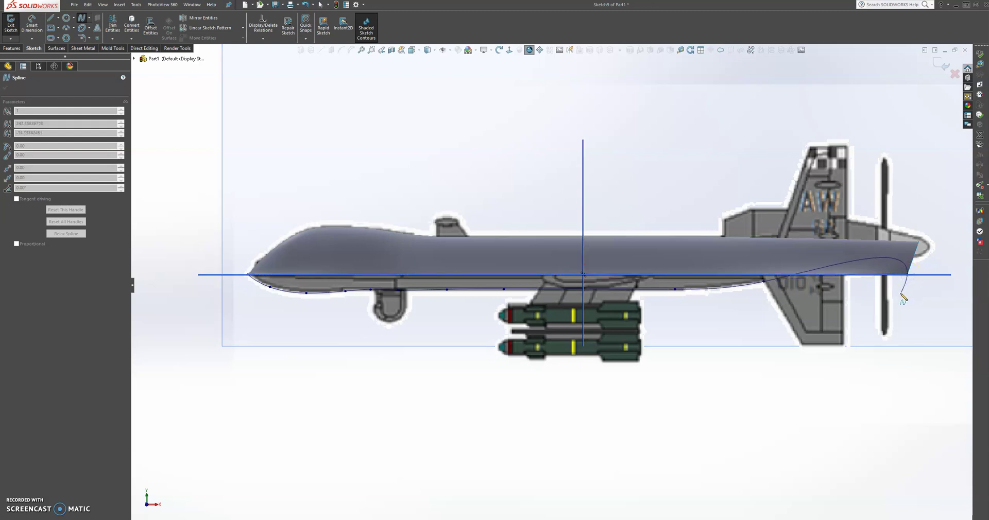
{"action": "key", "text": "Escape"}
{"action": "left_click", "coordinate": [758, 339]}
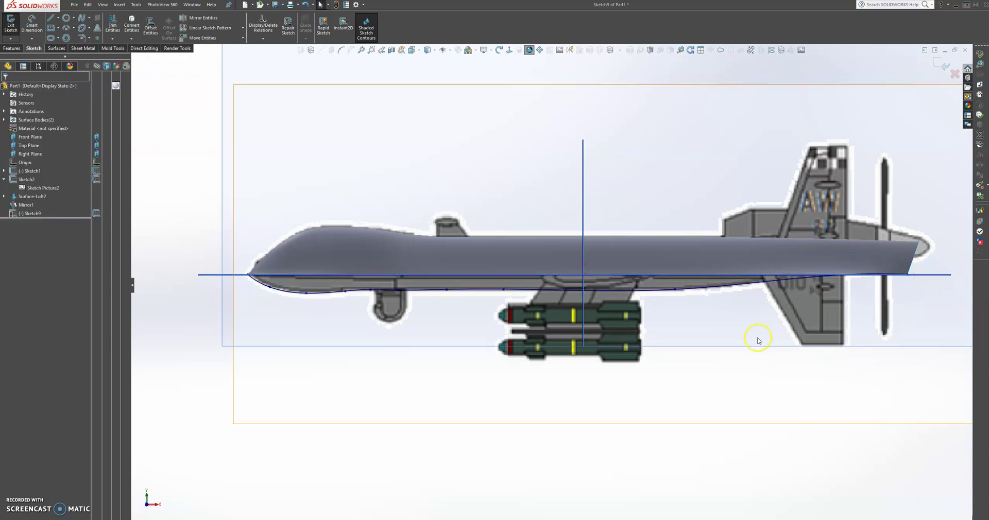
- Turn on the control polygon of the lower fuselage spline
{"action": "left_click", "coordinate": [741, 287]}
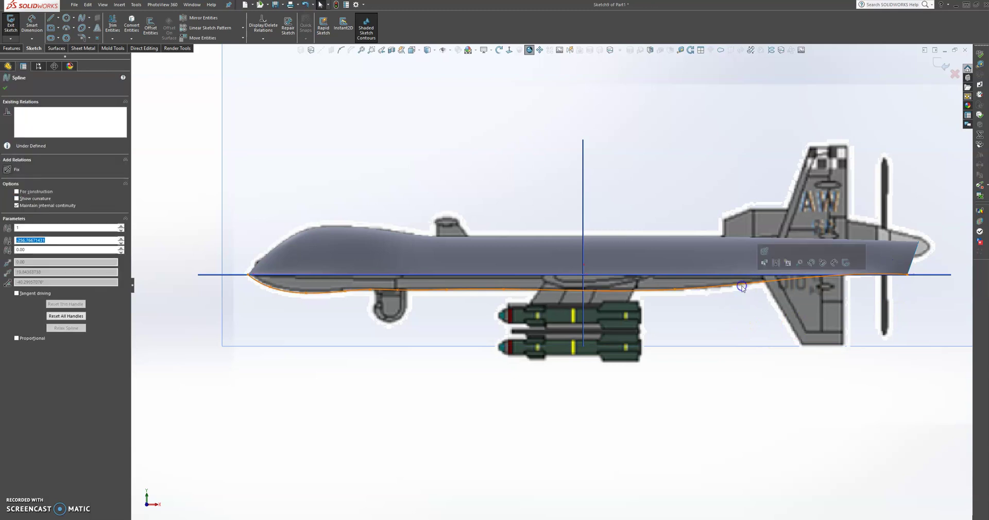
{"action": "left_click", "coordinate": [350, 51]}
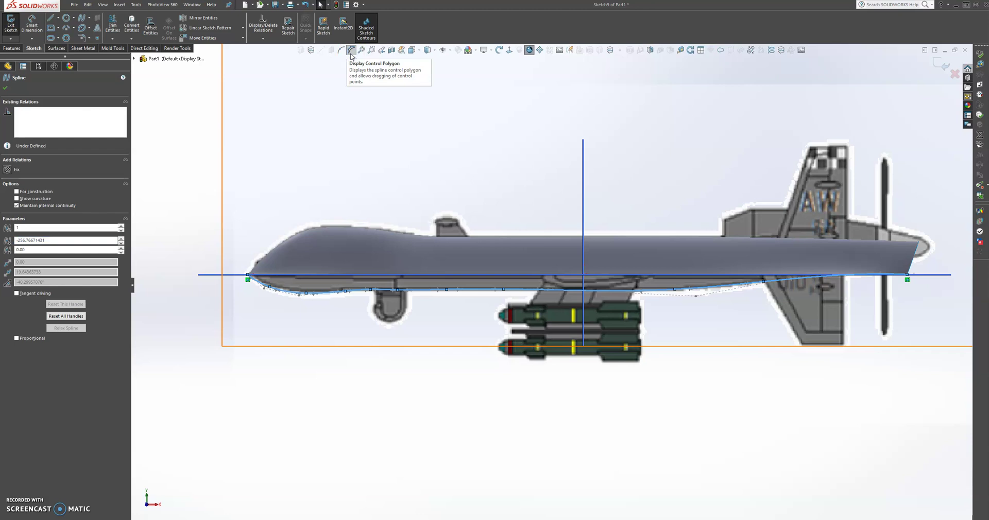
{"action": "left_click", "coordinate": [5, 89]}
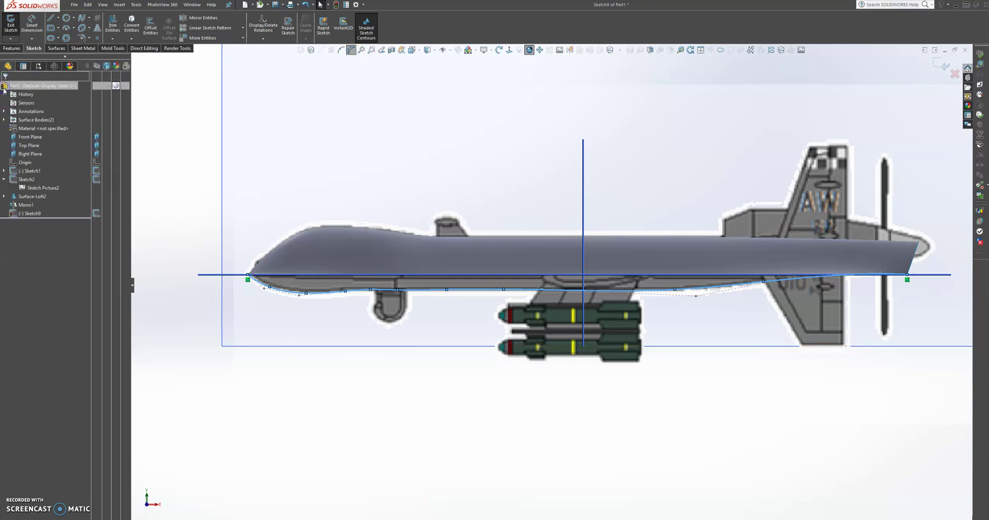
- Reshape the rear of the spline by moving the control points behind the missile pylon and under the tail to the pictured outline
{"action": "left_click", "coordinate": [299, 297]}
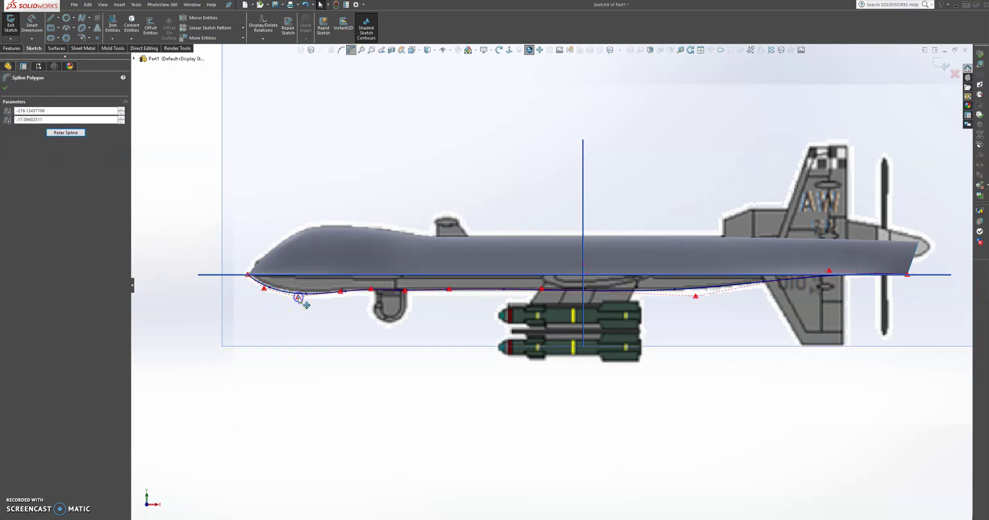
{"action": "left_click_drag", "start_coordinate": [829, 271], "coordinate": [834, 287]}
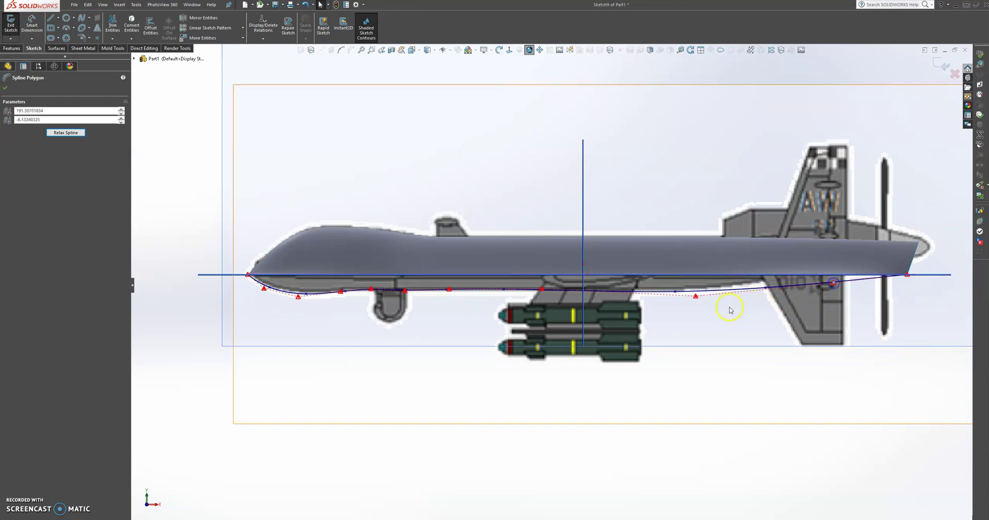
{"action": "scroll", "coordinate": [770, 310], "scroll_direction": "down", "scroll_amount": 3}
{"action": "left_click", "coordinate": [695, 296]}
{"action": "left_click_drag", "start_coordinate": [659, 291], "coordinate": [660, 282]}
{"action": "left_click", "coordinate": [867, 277]}
{"action": "left_click_drag", "start_coordinate": [861, 269], "coordinate": [855, 262]}
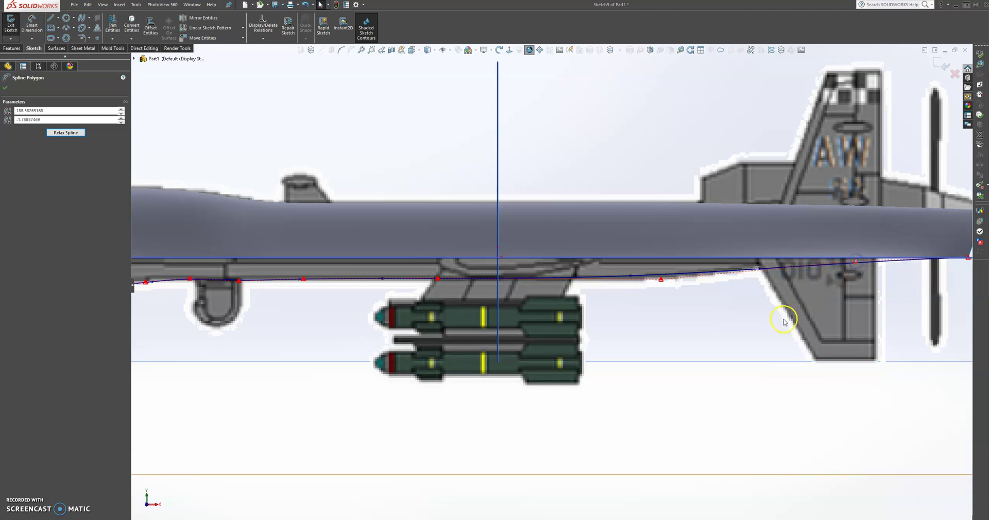
- Fine-tune the control points from behind the missile pylon forward to the camera turret so the spline follows the belly line
{"action": "scroll", "coordinate": [782, 322], "scroll_direction": "up", "scroll_amount": 3}
{"action": "scroll", "coordinate": [497, 283], "scroll_direction": "down", "scroll_amount": 5}
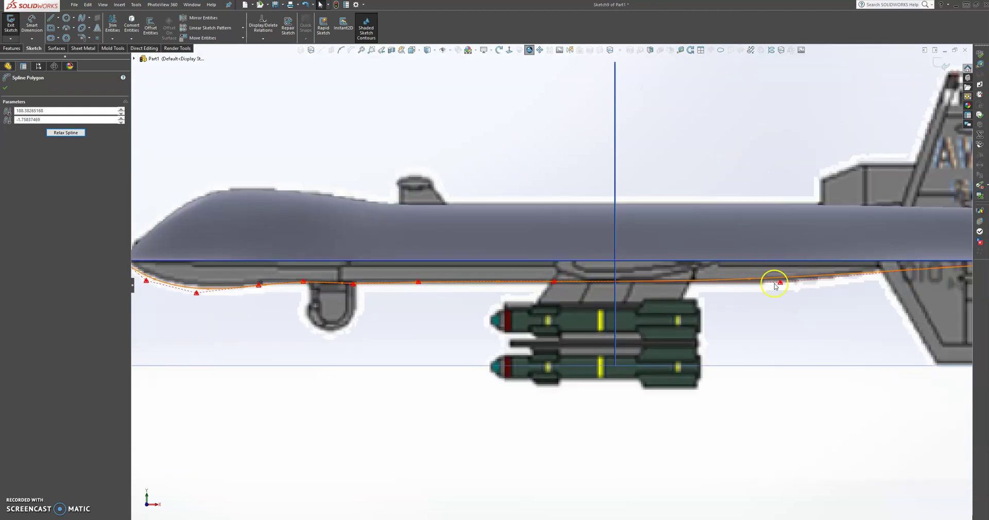
{"action": "left_click", "coordinate": [782, 287]}
{"action": "left_click_drag", "start_coordinate": [782, 287], "coordinate": [781, 286]}
{"action": "left_click", "coordinate": [554, 282]}
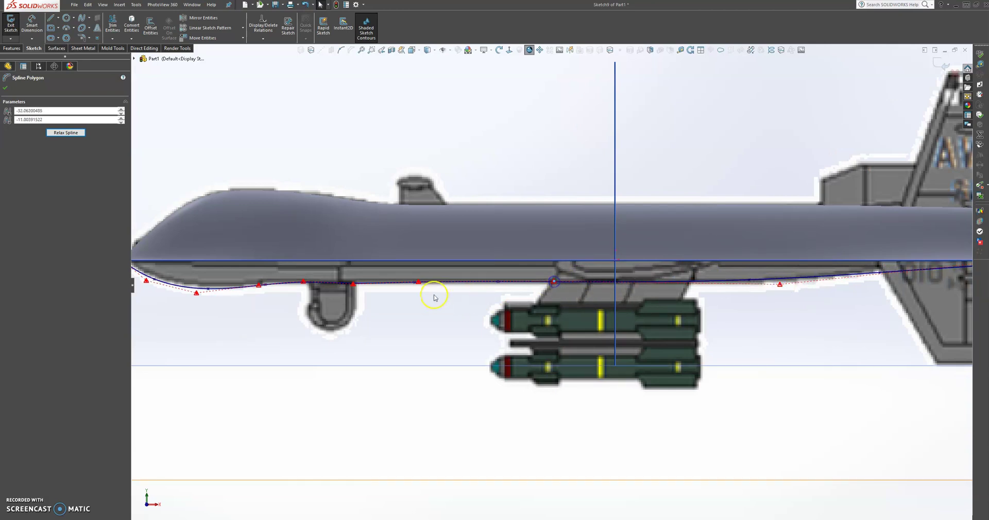
{"action": "left_click", "coordinate": [418, 283]}
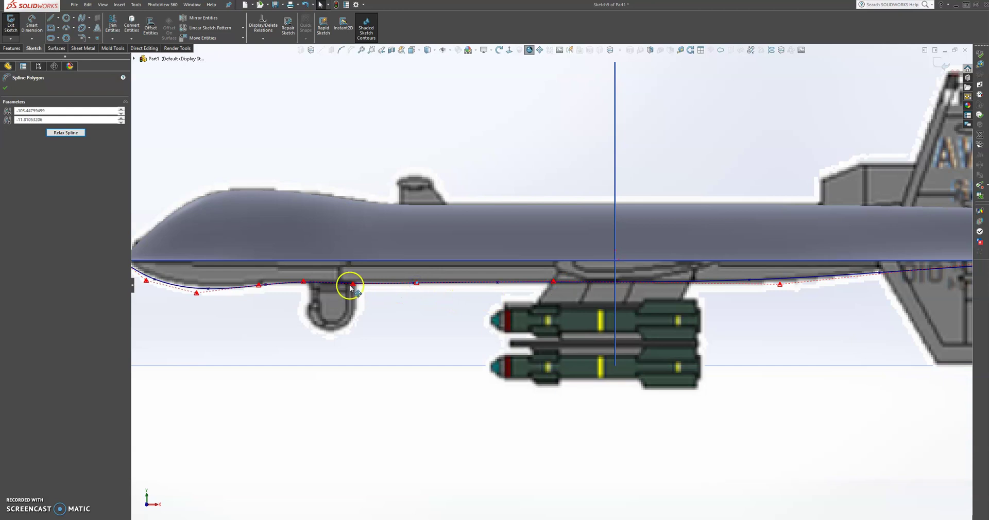
{"action": "left_click", "coordinate": [352, 282]}
{"action": "left_click", "coordinate": [417, 283]}
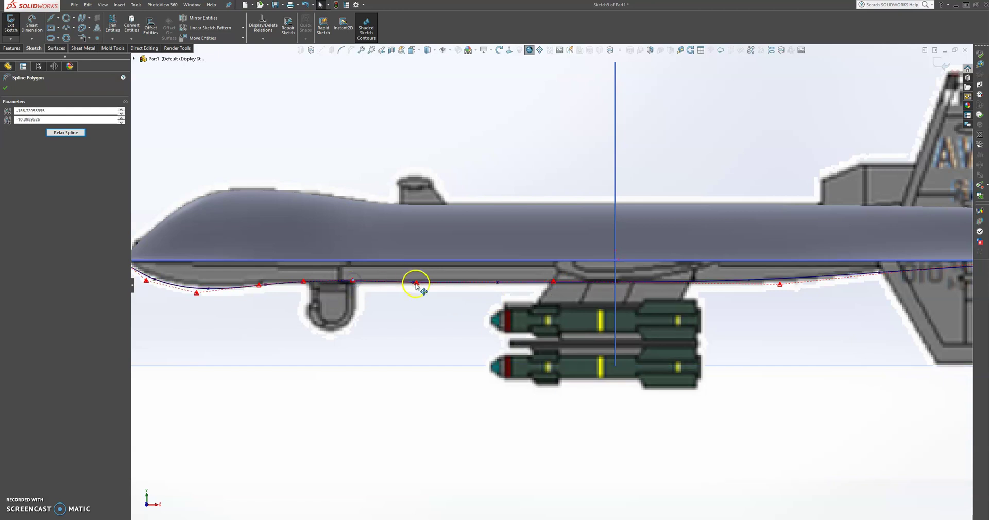
{"action": "mouse_move", "coordinate": [418, 283]}
{"action": "left_mouse_down"}
{"action": "mouse_move", "coordinate": [573, 287]}
{"action": "mouse_move", "coordinate": [417, 283]}
{"action": "left_mouse_up"}
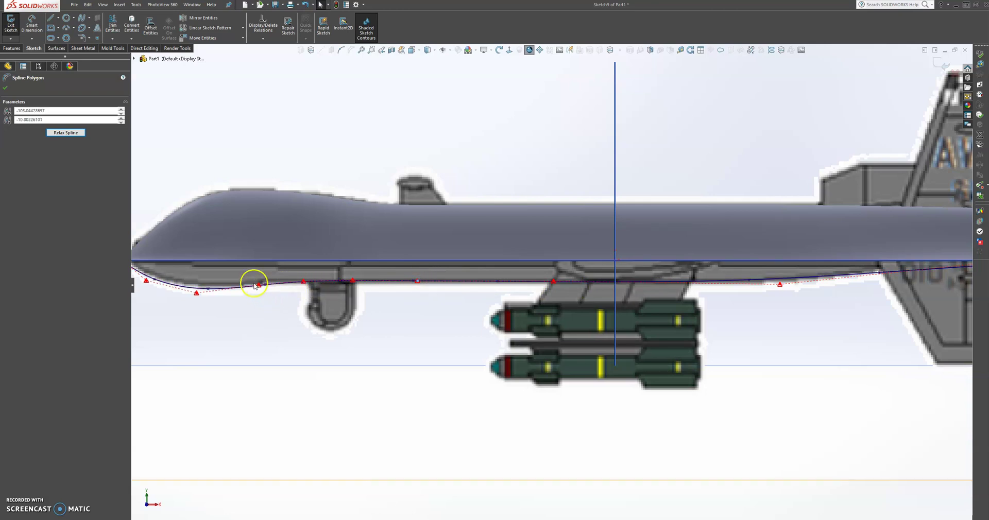
- Adjust the control points from the nose to the camera turret so the spline matches the pictured nose underside
{"action": "left_click_drag", "start_coordinate": [259, 286], "coordinate": [259, 287]}
{"action": "scroll", "coordinate": [182, 282], "scroll_direction": "down", "scroll_amount": 3}
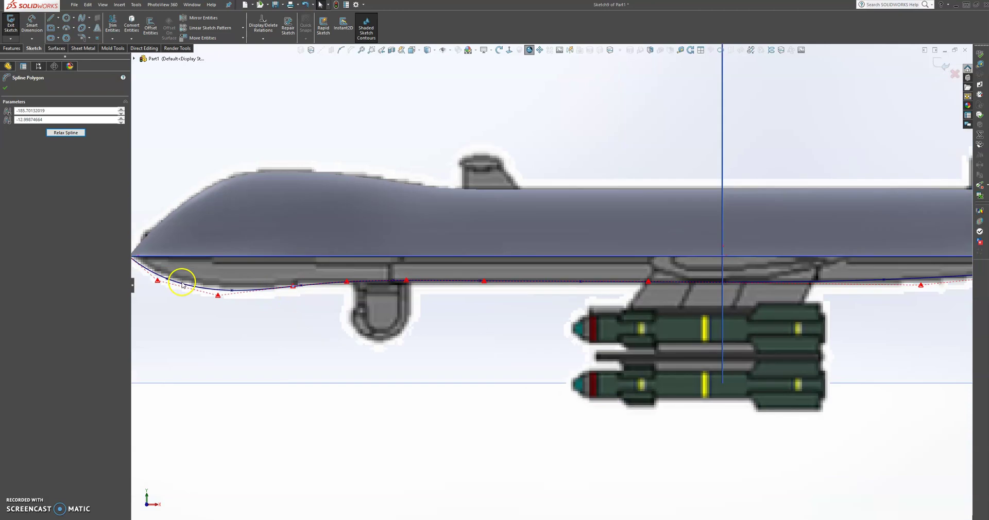
{"action": "left_click_drag", "start_coordinate": [187, 282], "coordinate": [194, 277]}
{"action": "left_click", "coordinate": [275, 304]}
{"action": "left_click_drag", "start_coordinate": [276, 302], "coordinate": [278, 298]}
{"action": "left_click_drag", "start_coordinate": [384, 288], "coordinate": [387, 285]}
{"action": "left_click", "coordinate": [549, 282]}
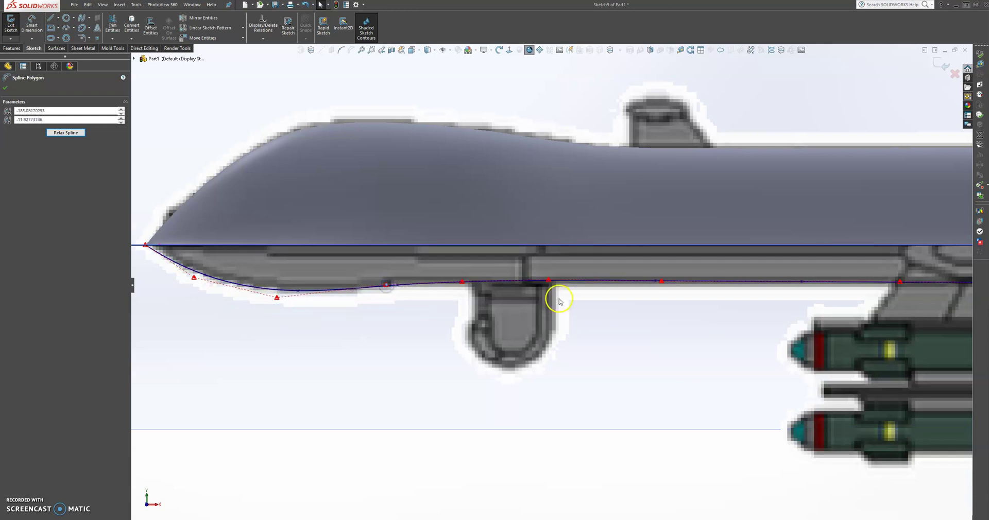
{"action": "left_click_drag", "start_coordinate": [548, 281], "coordinate": [546, 282]}
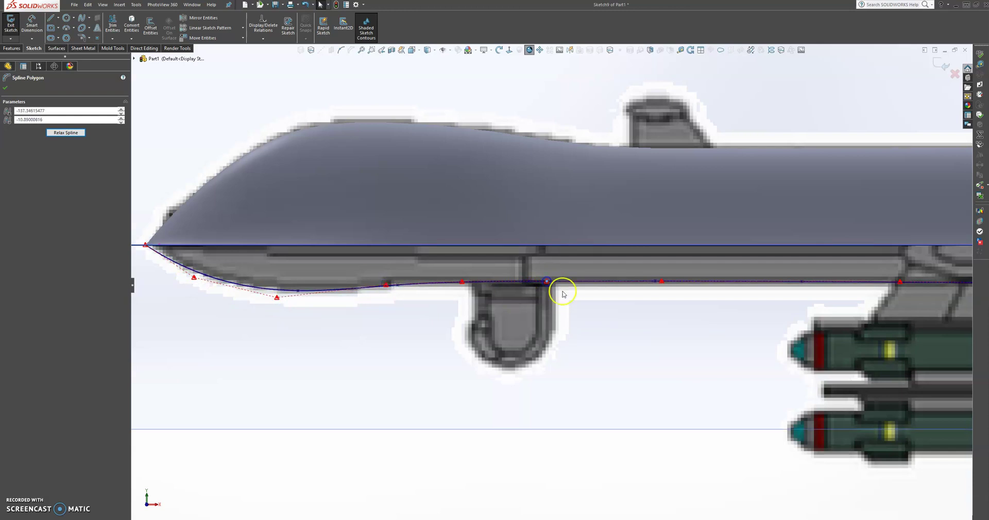
- Raise the control point behind the missile pylon slightly and readjust the one under the tail to smooth the rear underside
{"action": "scroll", "coordinate": [601, 336], "scroll_direction": "up", "scroll_amount": 6}
{"action": "scroll", "coordinate": [759, 283], "scroll_direction": "down", "scroll_amount": 3}
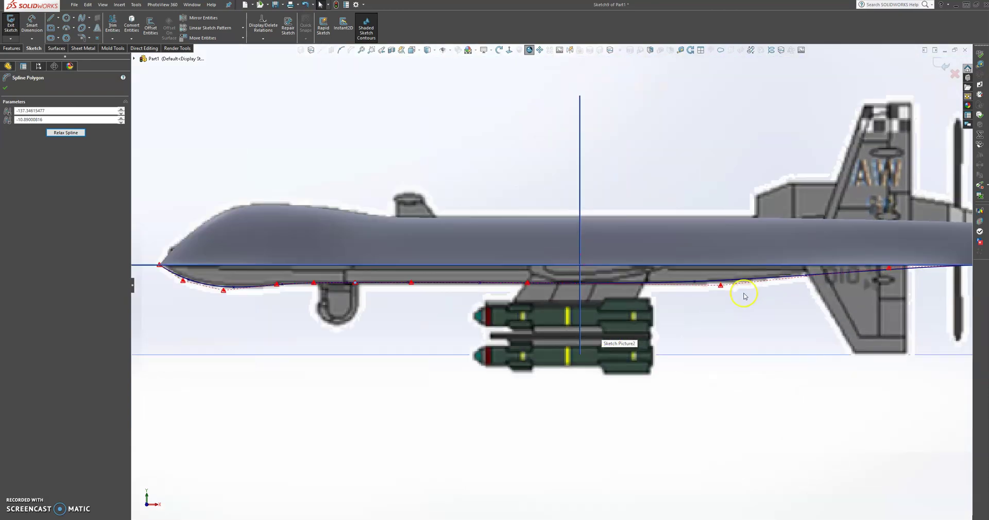
{"action": "left_click_drag", "start_coordinate": [722, 286], "coordinate": [725, 284]}
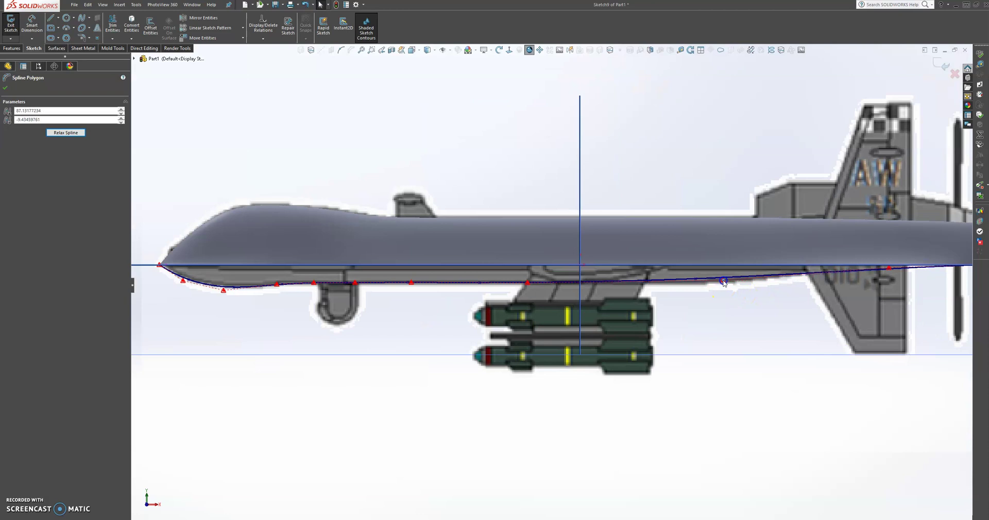
{"action": "left_click_drag", "start_coordinate": [723, 282], "coordinate": [723, 283]}
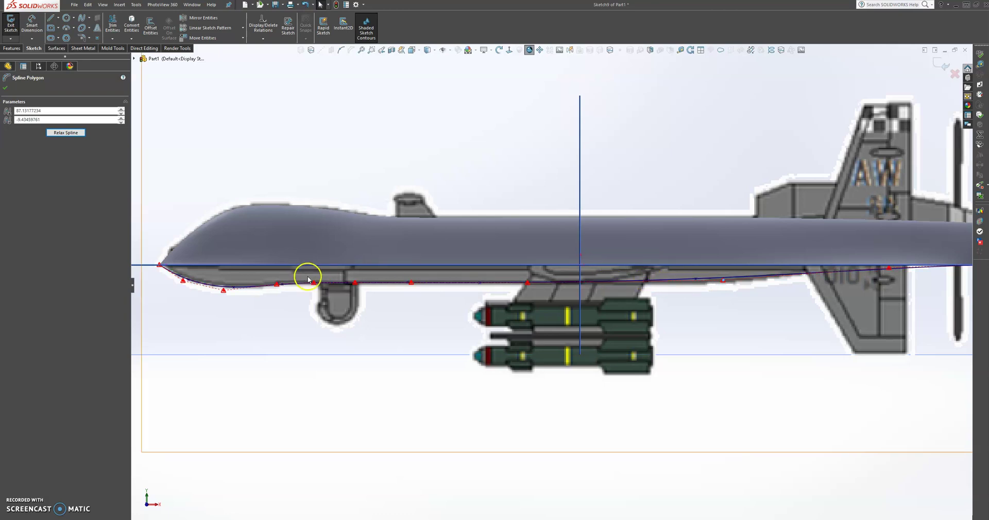
{"action": "scroll", "coordinate": [778, 337], "scroll_direction": "up", "scroll_amount": 2}
{"action": "scroll", "coordinate": [778, 336], "scroll_direction": "down", "scroll_amount": 2}
{"action": "left_click", "coordinate": [770, 255]}
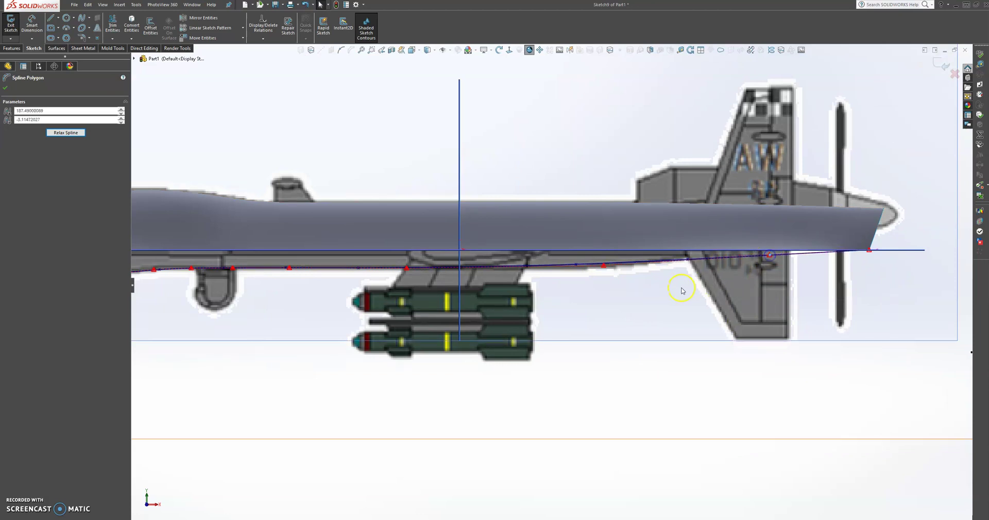
- Fine-tune the control points at and just behind the missile pylon, and finish editing the control polygon
{"action": "scroll", "coordinate": [627, 295], "scroll_direction": "up", "scroll_amount": 3}
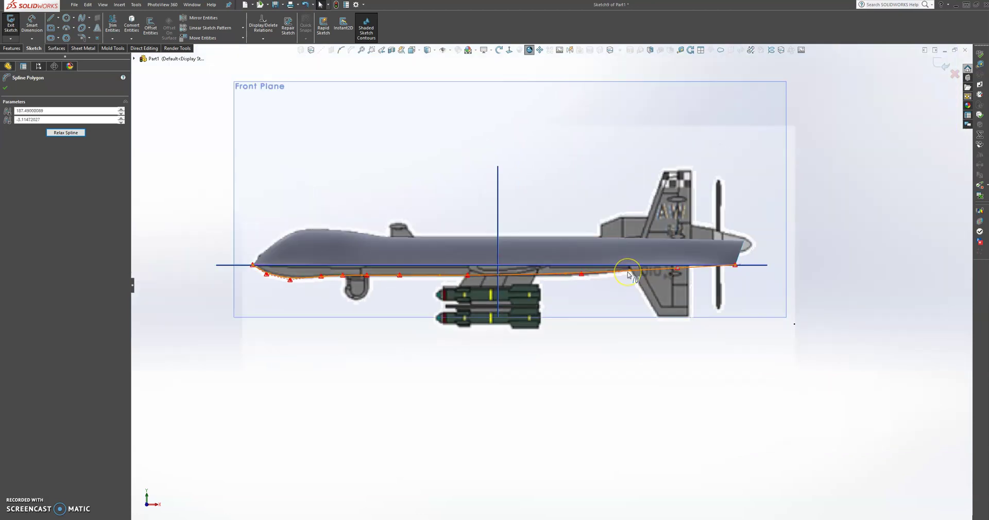
{"action": "scroll", "coordinate": [627, 276], "scroll_direction": "down", "scroll_amount": 1}
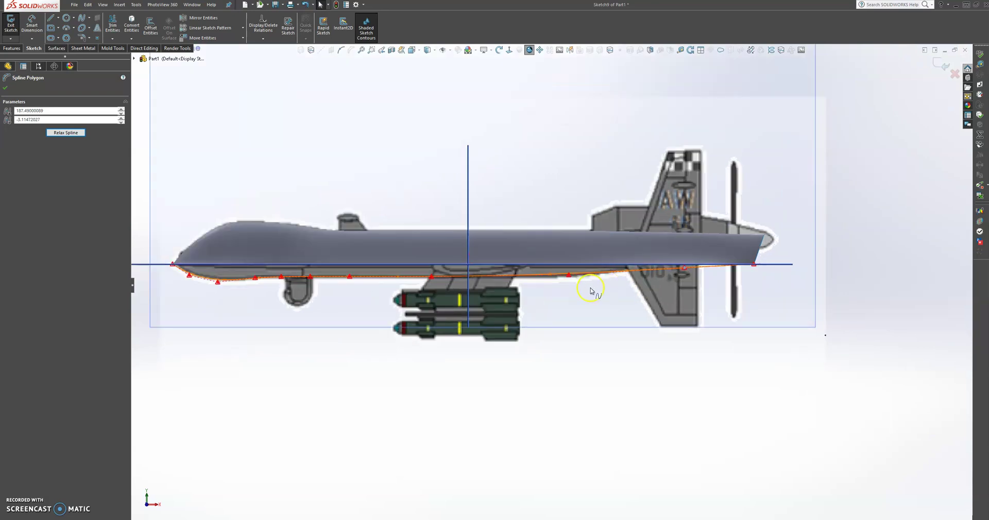
{"action": "left_click", "coordinate": [566, 274]}
{"action": "left_click", "coordinate": [433, 277]}
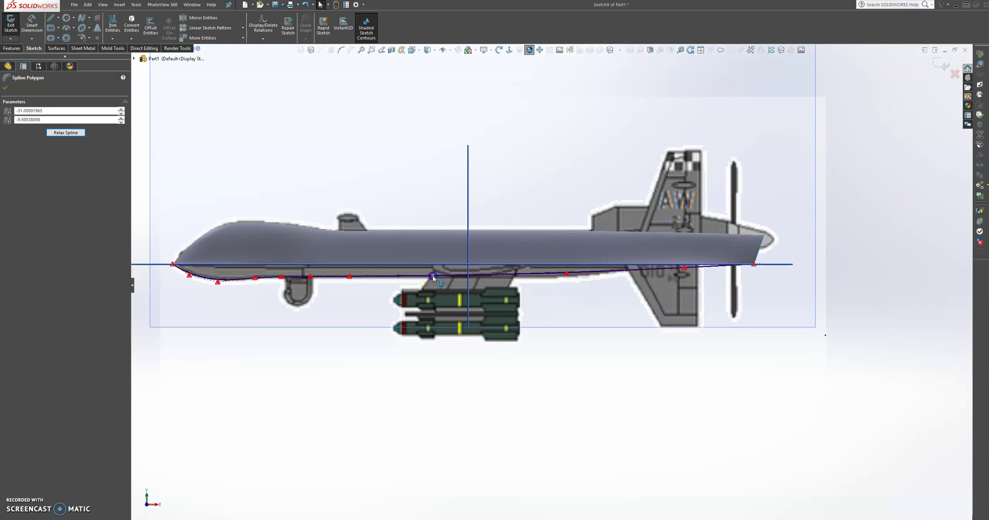
{"action": "left_click", "coordinate": [462, 276]}
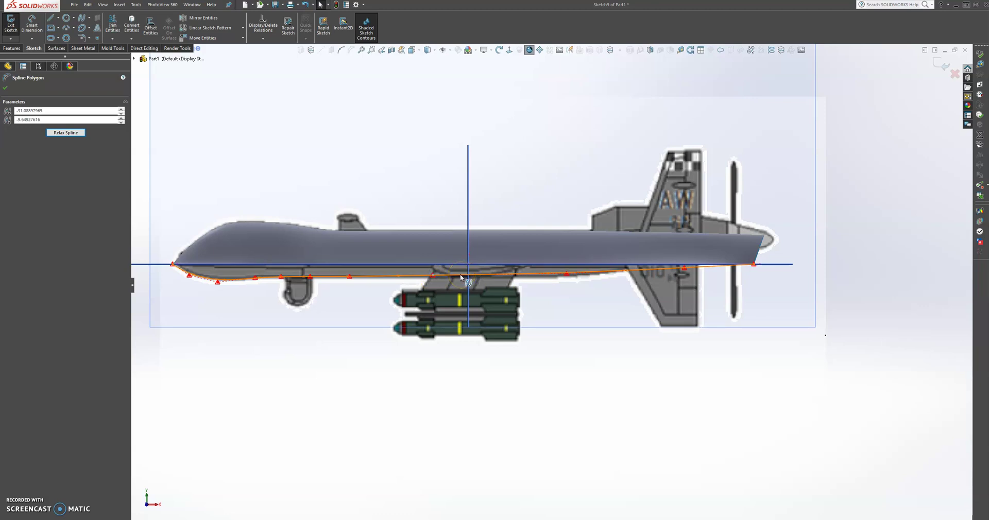
{"action": "left_click", "coordinate": [5, 88]}
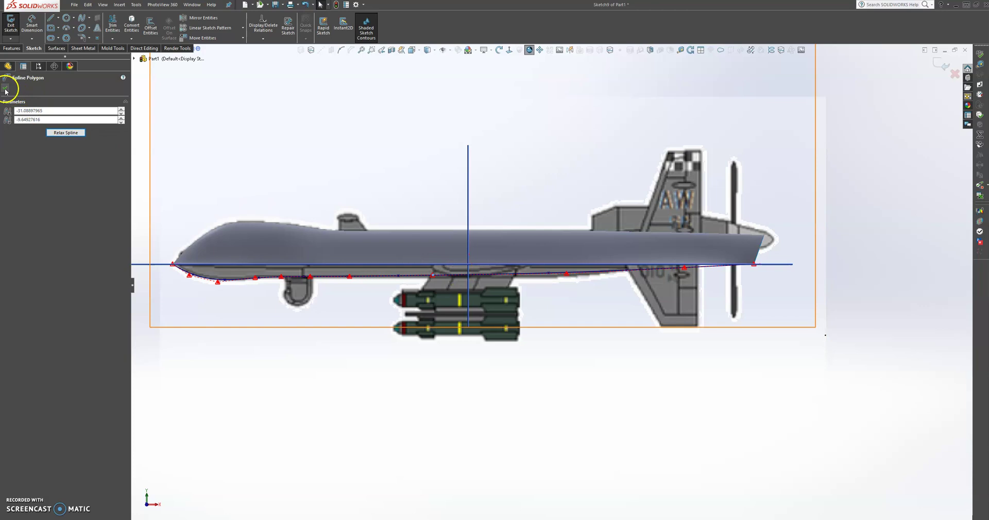
- Turn off the control polygon of the lower fuselage spline
{"action": "scroll", "coordinate": [264, 299], "scroll_direction": "up", "scroll_amount": 3}
{"action": "middle_click_drag", "start_coordinate": [343, 285], "coordinate": [365, 327]}
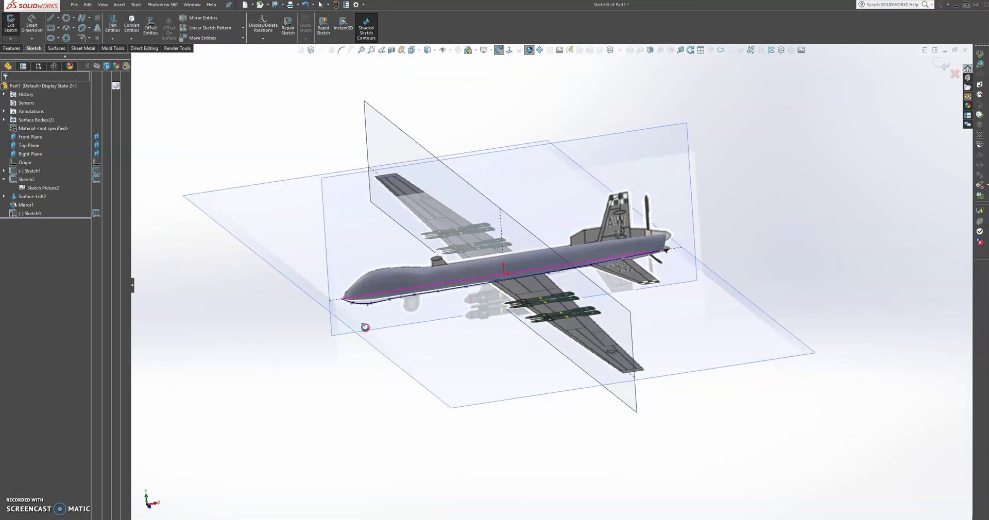
{"action": "scroll", "coordinate": [371, 316], "scroll_direction": "down", "scroll_amount": 5}
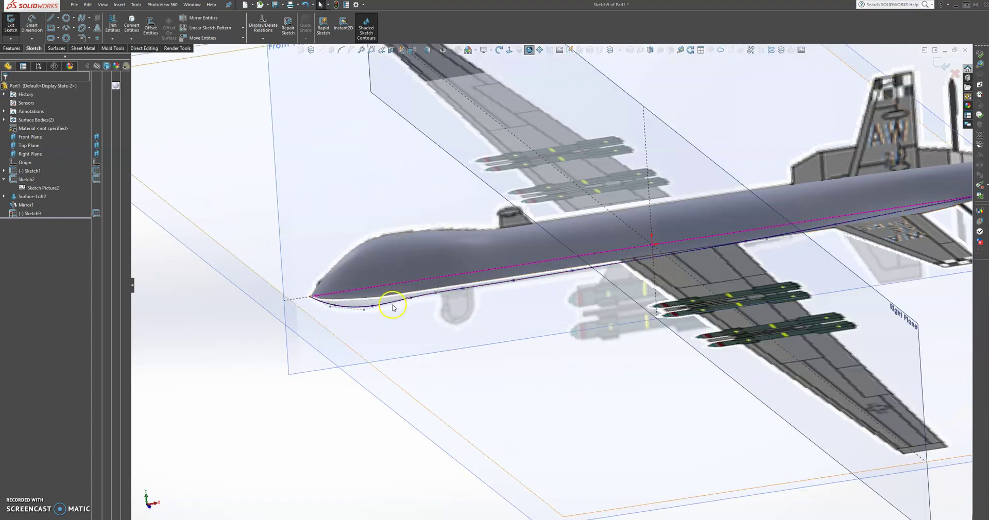
{"action": "left_click", "coordinate": [392, 307]}
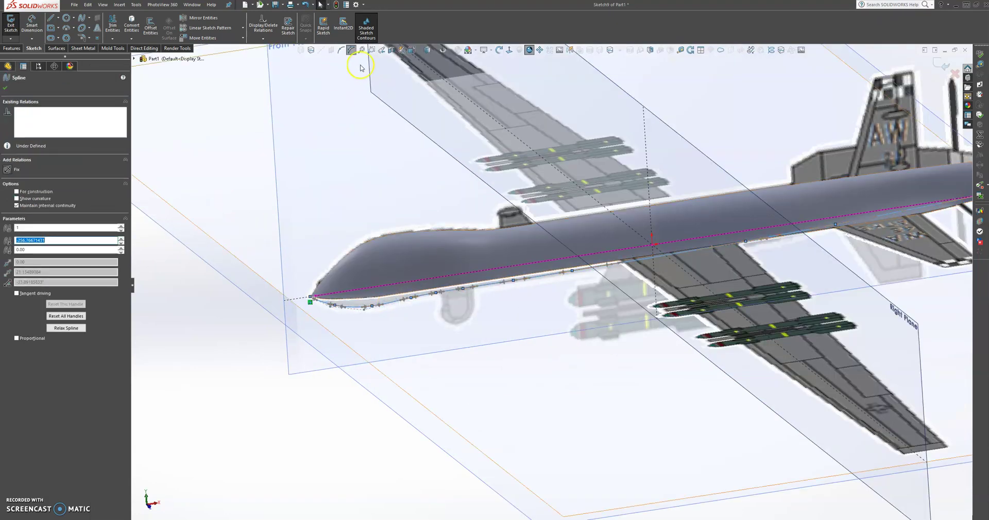
{"action": "left_click", "coordinate": [5, 88]}
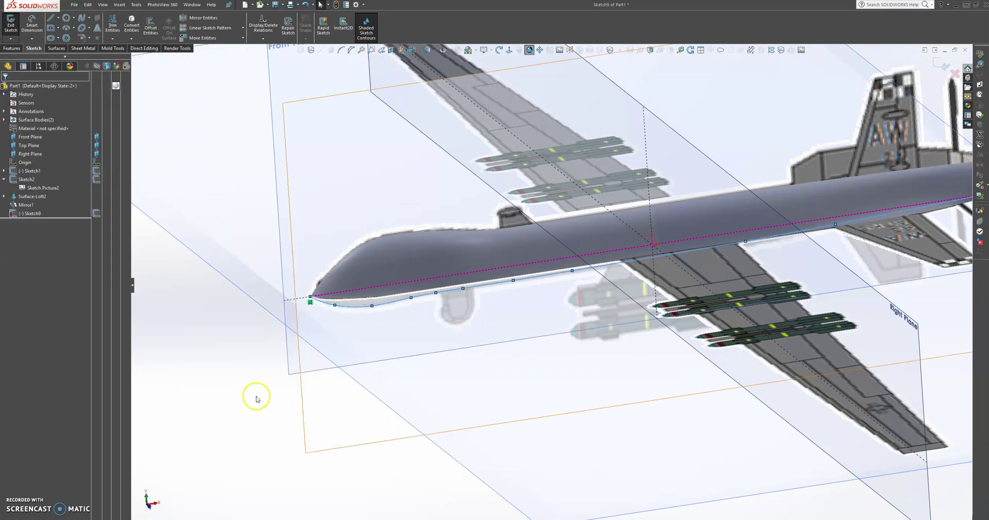
- Examine the lower profile spline against the upper fuselage surface from several angles, ending close to the nose
{"action": "mouse_move", "coordinate": [247, 371]}
{"action": "middle_mouse_down"}
{"action": "mouse_move", "coordinate": [467, 280]}
{"action": "mouse_move", "coordinate": [476, 298]}
{"action": "mouse_move", "coordinate": [487, 285]}
{"action": "middle_mouse_up"}
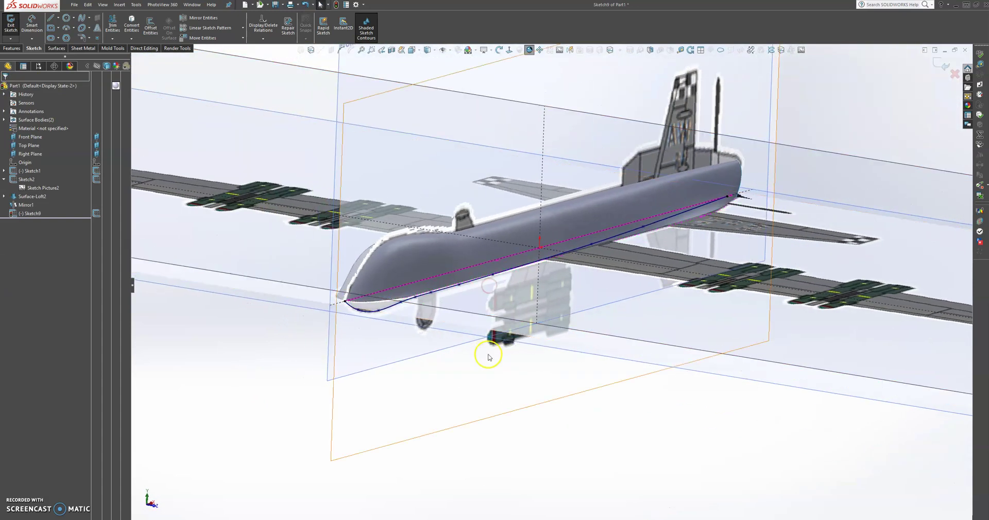
{"action": "scroll", "coordinate": [488, 356], "scroll_direction": "up", "scroll_amount": 3}
{"action": "scroll", "coordinate": [488, 356], "scroll_direction": "up", "scroll_amount": 1}
{"action": "scroll", "coordinate": [539, 302], "scroll_direction": "down", "scroll_amount": 3}
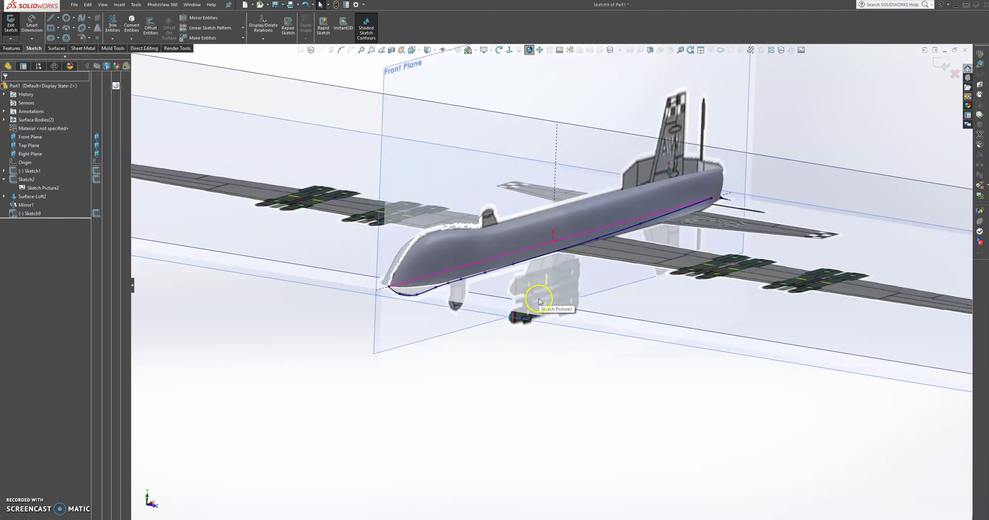
{"action": "middle_click_drag", "start_coordinate": [531, 300], "coordinate": [482, 298]}
{"action": "scroll", "coordinate": [513, 267], "scroll_direction": "up", "scroll_amount": 2}
{"action": "scroll", "coordinate": [517, 279], "scroll_direction": "down", "scroll_amount": 3}
{"action": "scroll", "coordinate": [234, 289], "scroll_direction": "up", "scroll_amount": 2}
{"action": "mouse_move", "coordinate": [258, 273]}
{"action": "middle_mouse_down"}
{"action": "mouse_move", "coordinate": [238, 250]}
{"action": "mouse_move", "coordinate": [327, 289]}
{"action": "middle_mouse_up"}
{"action": "scroll", "coordinate": [327, 304], "scroll_direction": "down", "scroll_amount": 4}
{"action": "mouse_move", "coordinate": [337, 336]}
{"action": "middle_mouse_down"}
{"action": "mouse_move", "coordinate": [305, 340]}
{"action": "mouse_move", "coordinate": [314, 356]}
{"action": "middle_mouse_up"}
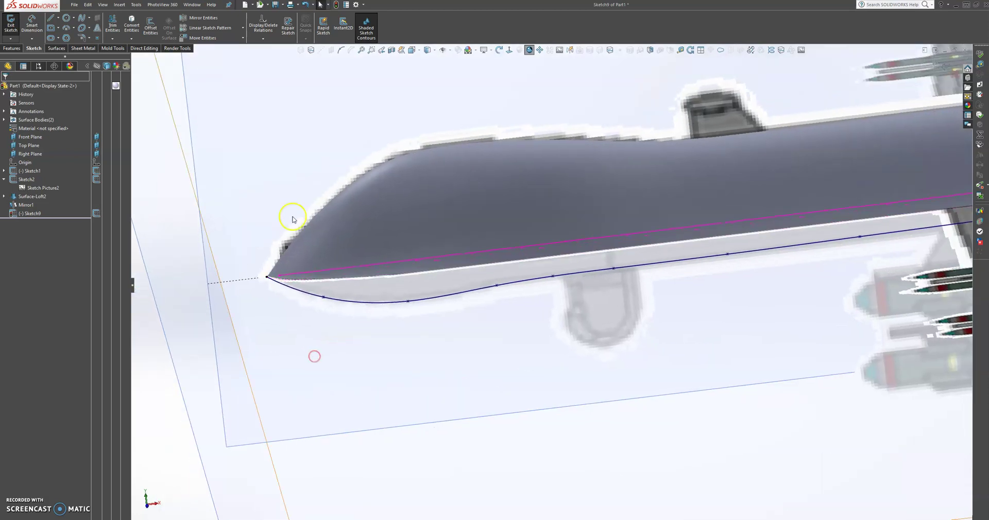
- Finish the lower profile sketch and start a new 3D sketch
{"action": "left_click", "coordinate": [941, 62]}
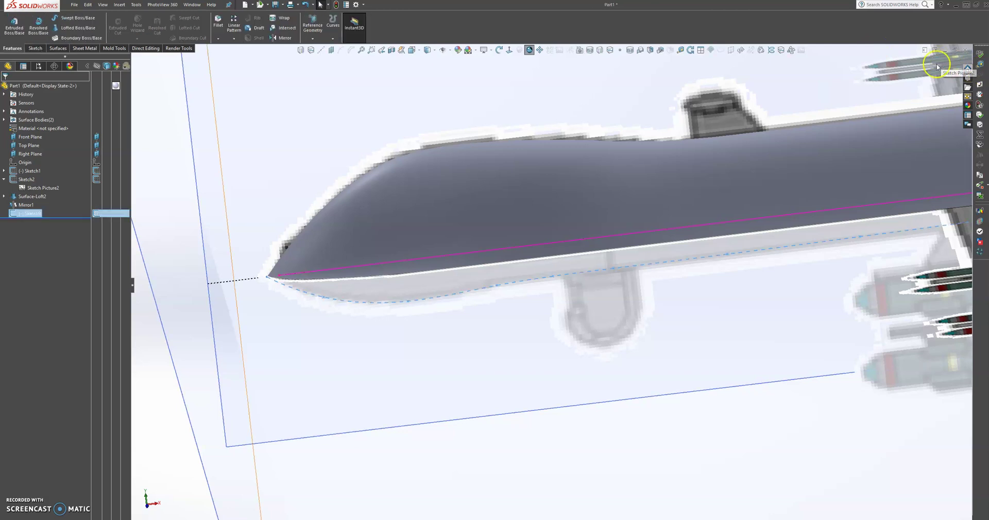
{"action": "left_click", "coordinate": [172, 411]}
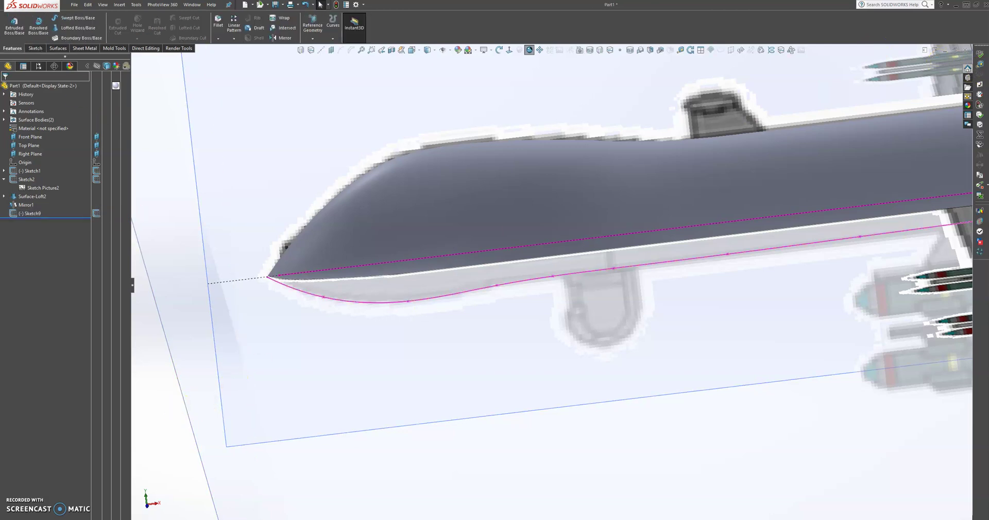
{"action": "left_click", "coordinate": [34, 48]}
{"action": "left_click", "coordinate": [10, 39]}
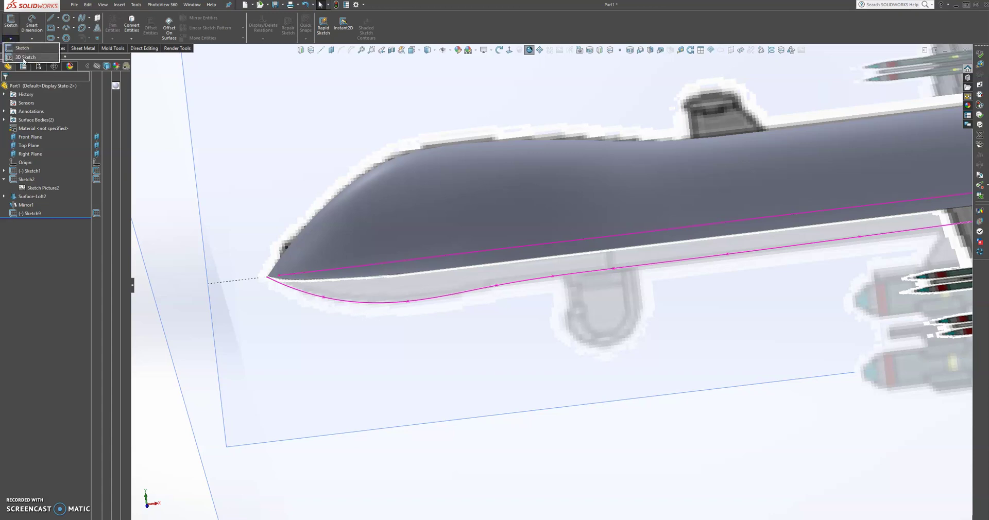
{"action": "left_click", "coordinate": [23, 58]}
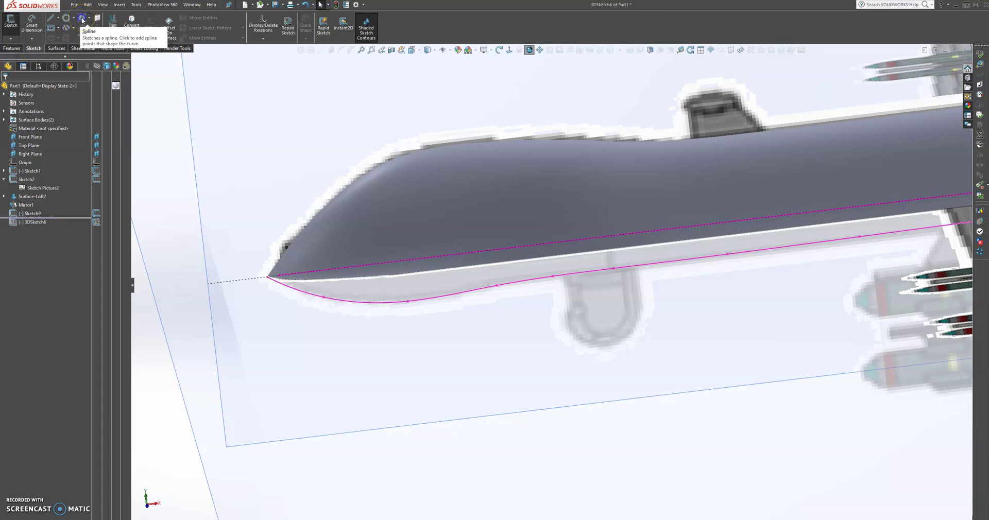
- Sketch a two-point spline from the lowest part of the nose profile up to the lower edge of the upper fuselage surface
{"action": "left_click", "coordinate": [82, 18]}
{"action": "left_click", "coordinate": [407, 303]}
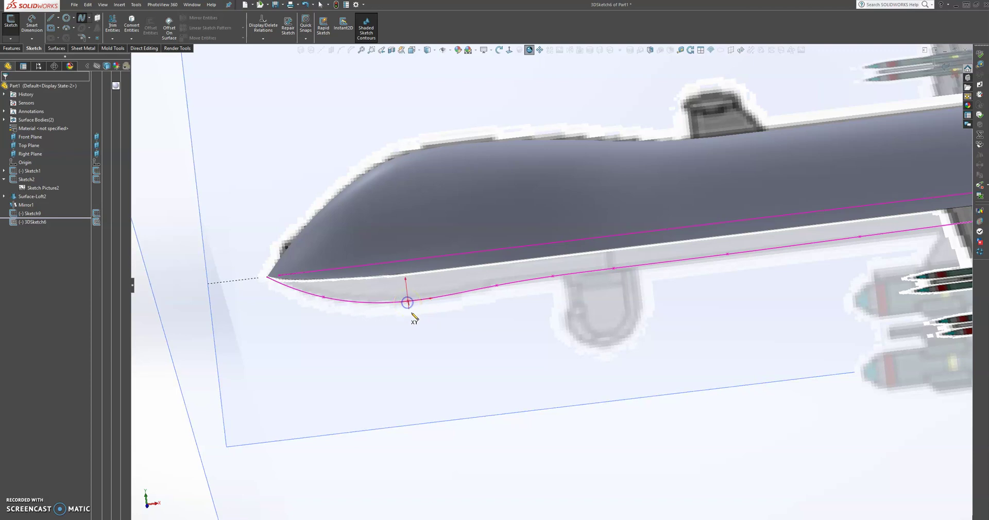
{"action": "left_click", "coordinate": [411, 274]}
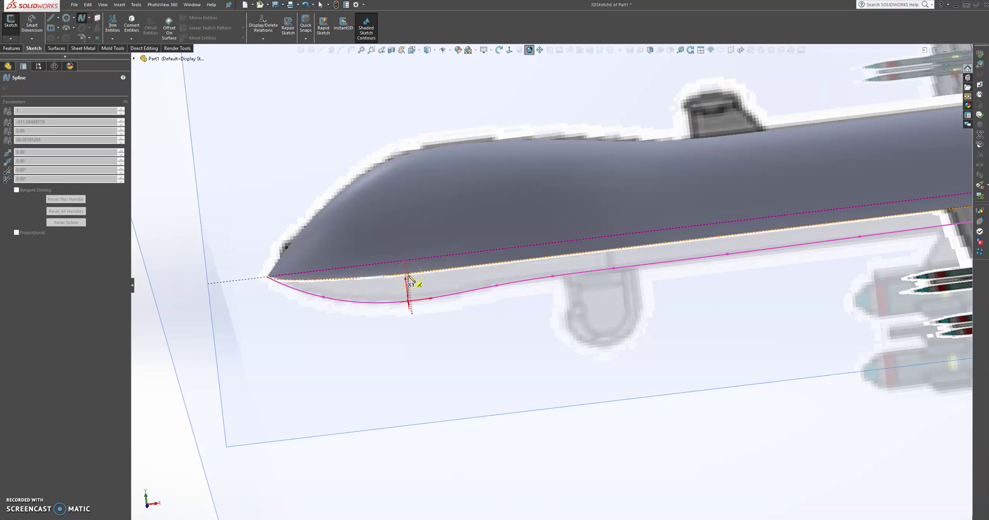
{"action": "left_click", "coordinate": [408, 276]}
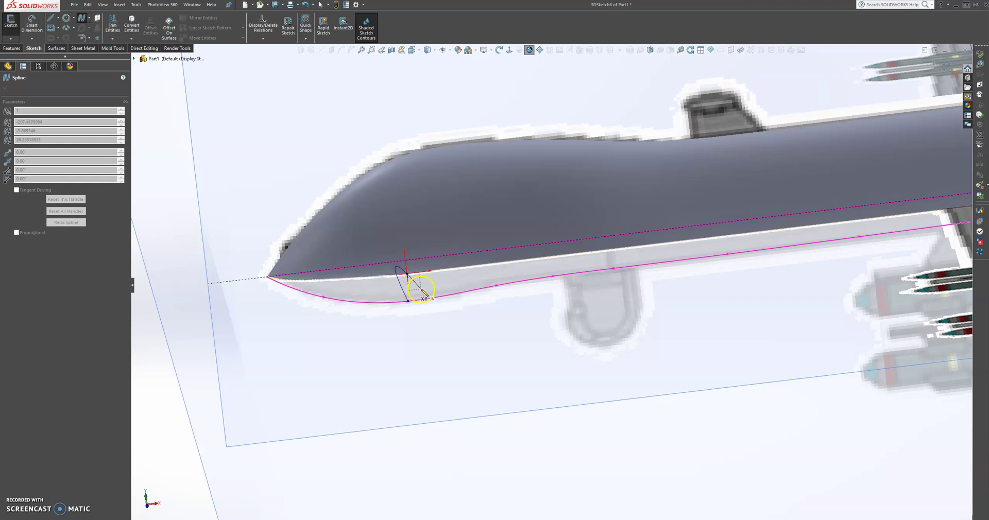
{"action": "key", "text": "Escape"}
- Viewing normal to the Right Plane, bow the nose cross-section spline downward and constrain its lower tangent handle Along Z
{"action": "middle_click_drag", "start_coordinate": [415, 326], "coordinate": [479, 320]}
{"action": "scroll", "coordinate": [481, 312], "scroll_direction": "up", "scroll_amount": 4}
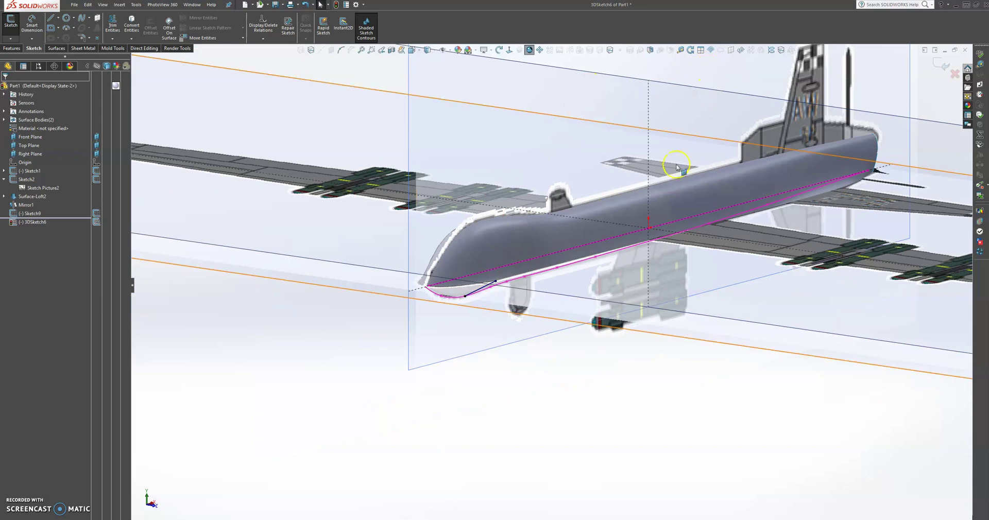
{"action": "scroll", "coordinate": [667, 171], "scroll_direction": "up", "scroll_amount": 2}
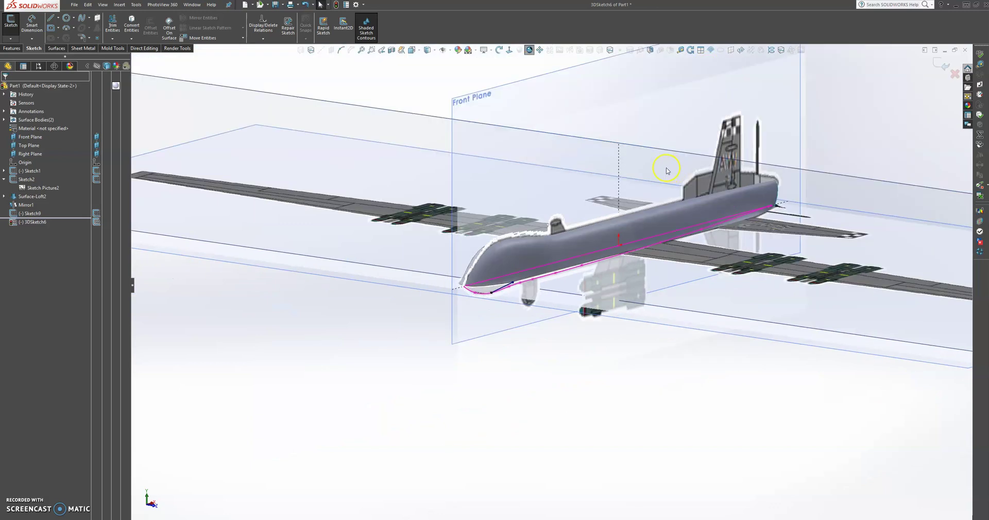
{"action": "left_click", "coordinate": [416, 117]}
{"action": "left_click", "coordinate": [511, 55]}
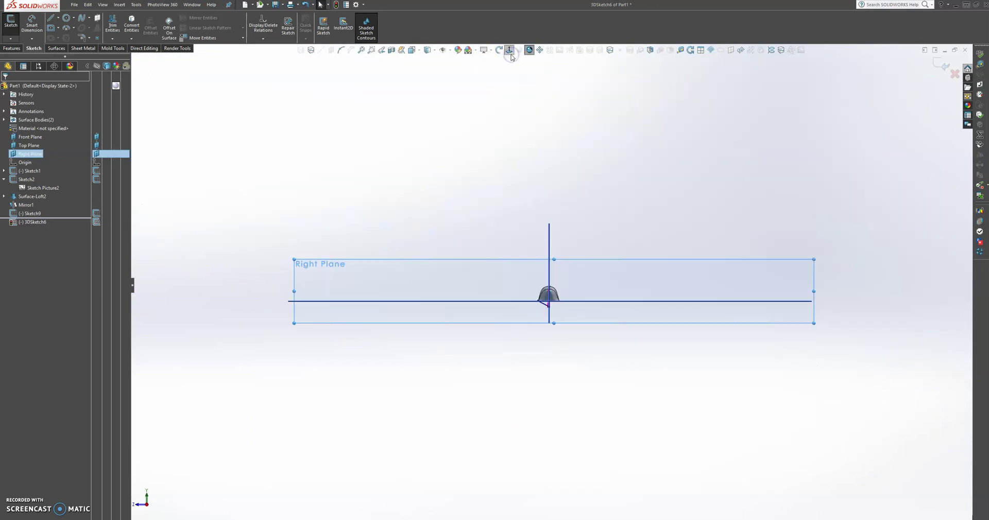
{"action": "left_click", "coordinate": [510, 54]}
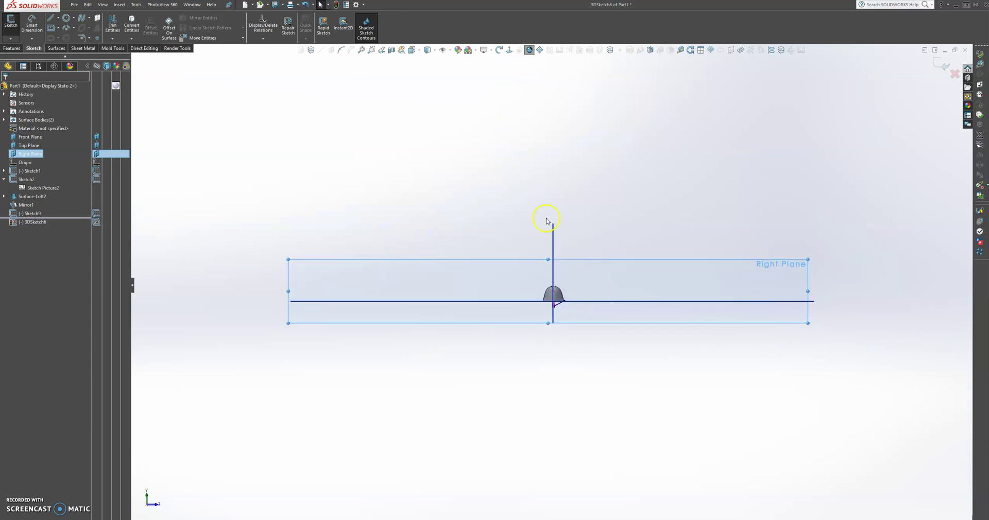
{"action": "scroll", "coordinate": [549, 310], "scroll_direction": "down", "scroll_amount": 10}
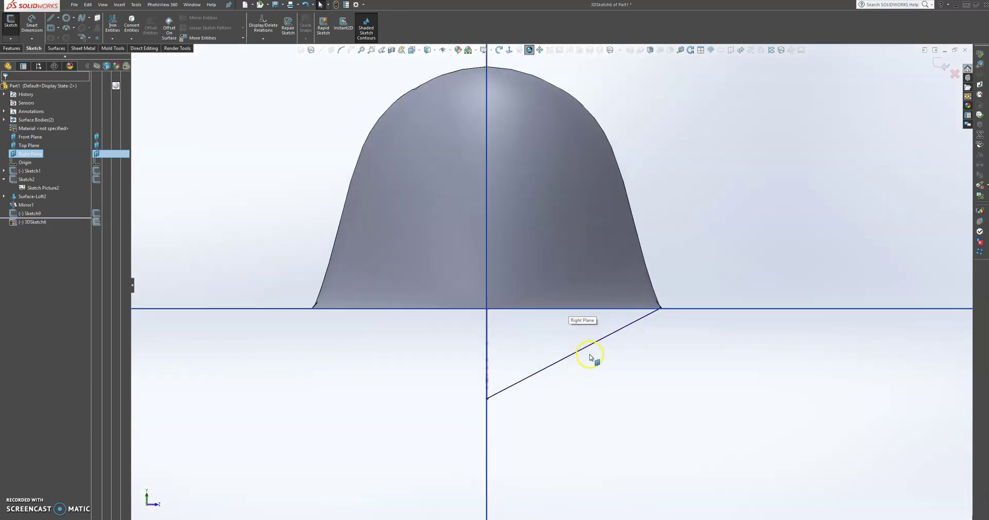
{"action": "scroll", "coordinate": [578, 393], "scroll_direction": "up", "scroll_amount": 3}
{"action": "scroll", "coordinate": [578, 393], "scroll_direction": "down", "scroll_amount": 3}
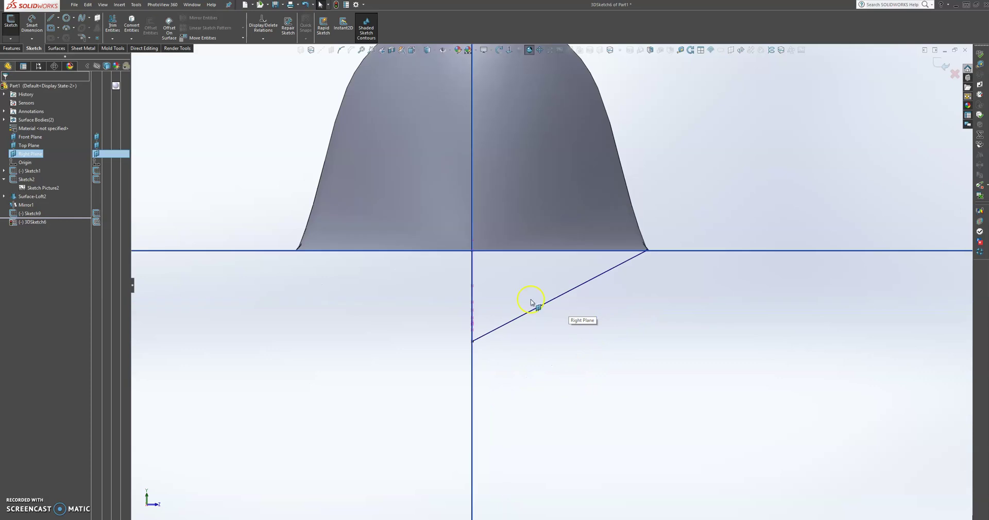
{"action": "left_click", "coordinate": [548, 299]}
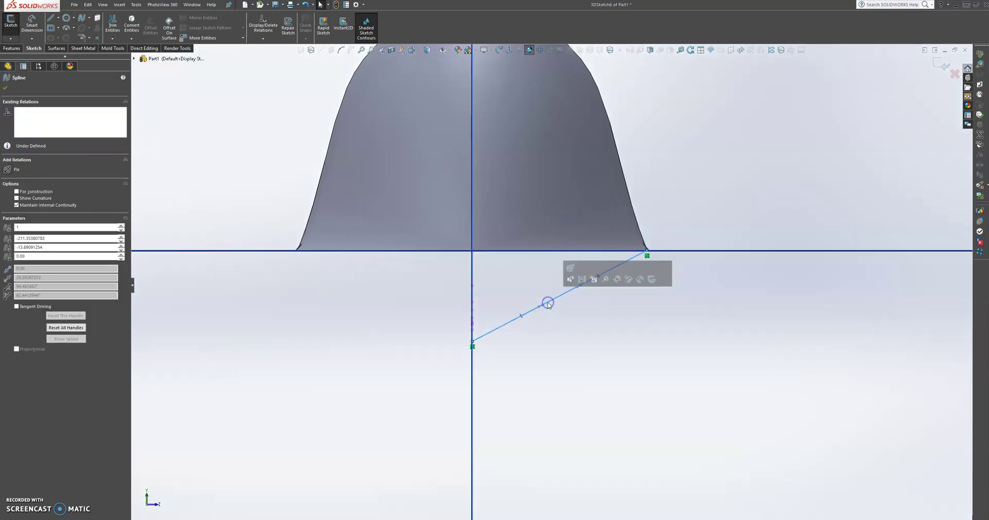
{"action": "left_click_drag", "start_coordinate": [547, 311], "coordinate": [545, 342]}
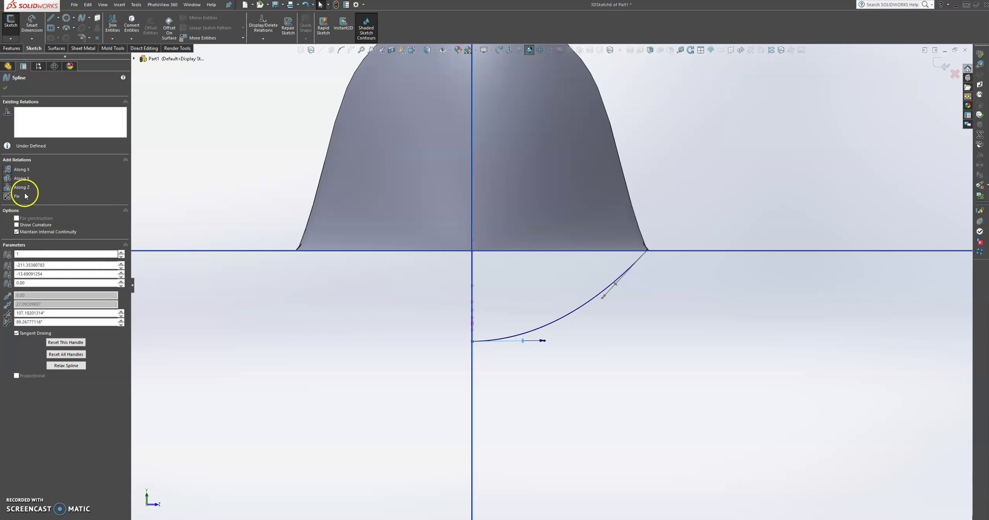
{"action": "left_click", "coordinate": [8, 188]}
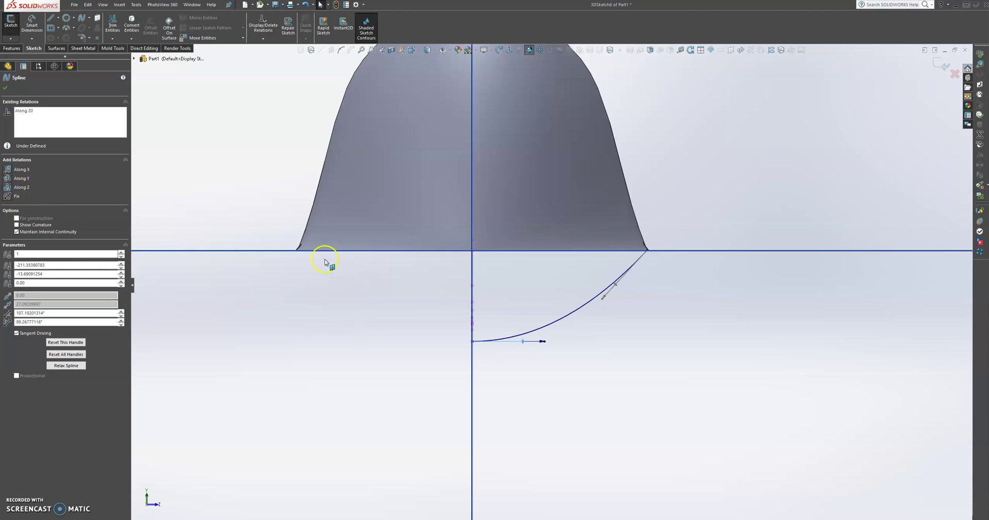
{"action": "left_click", "coordinate": [6, 89]}
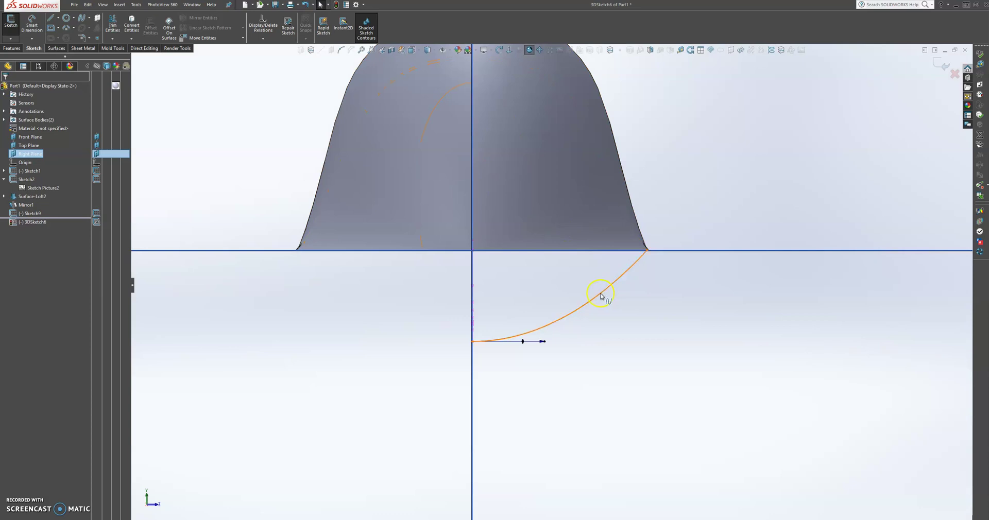
- Reshape the nose cross-section into an S-curve by flattening its upper tangent handle and lengthening its lower one
{"action": "left_click", "coordinate": [604, 297]}
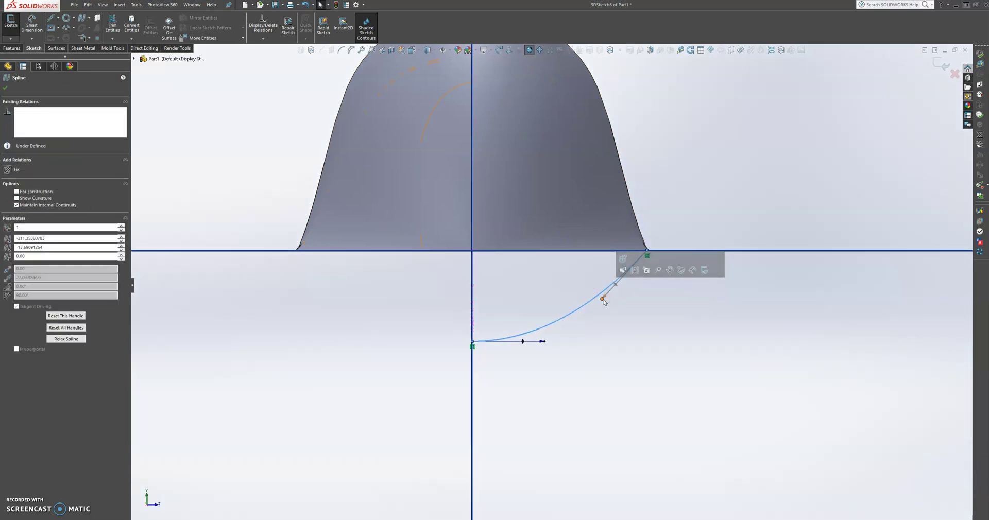
{"action": "left_click_drag", "start_coordinate": [602, 300], "coordinate": [588, 283]}
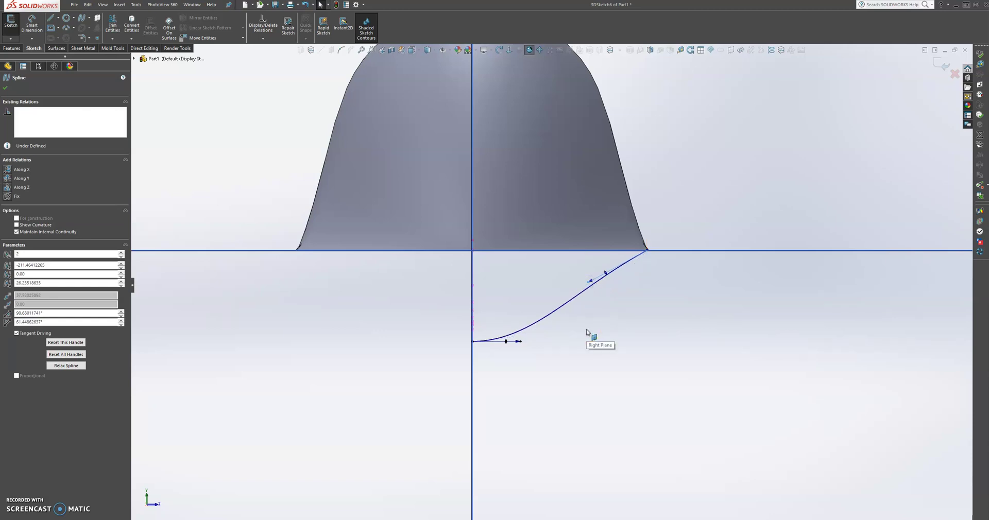
{"action": "left_click_drag", "start_coordinate": [588, 282], "coordinate": [587, 284]}
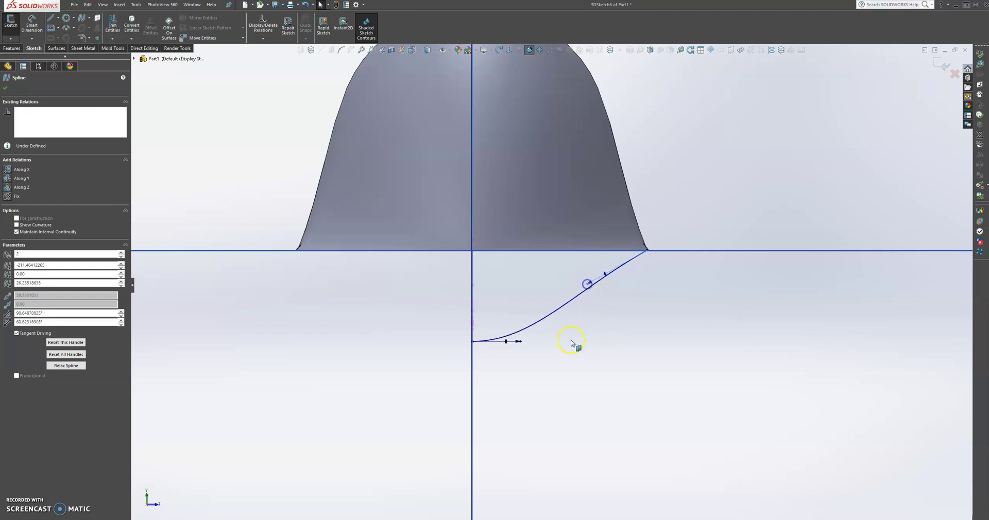
{"action": "left_click_drag", "start_coordinate": [521, 343], "coordinate": [551, 344]}
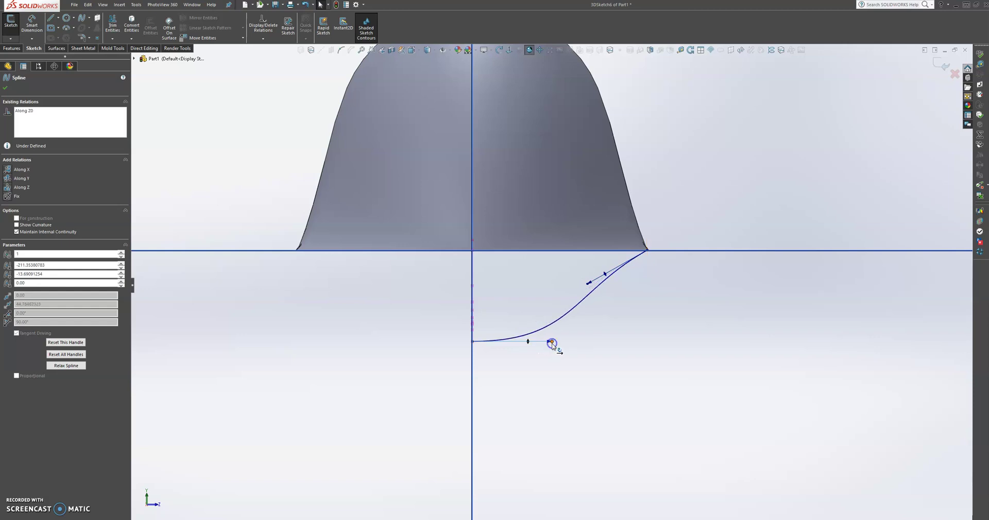
{"action": "left_click", "coordinate": [5, 89]}
- Sketch a second two-point spline from the lower profile just ahead of the belly turret up to the upper surface's lower edge
{"action": "scroll", "coordinate": [651, 265], "scroll_direction": "up", "scroll_amount": 4}
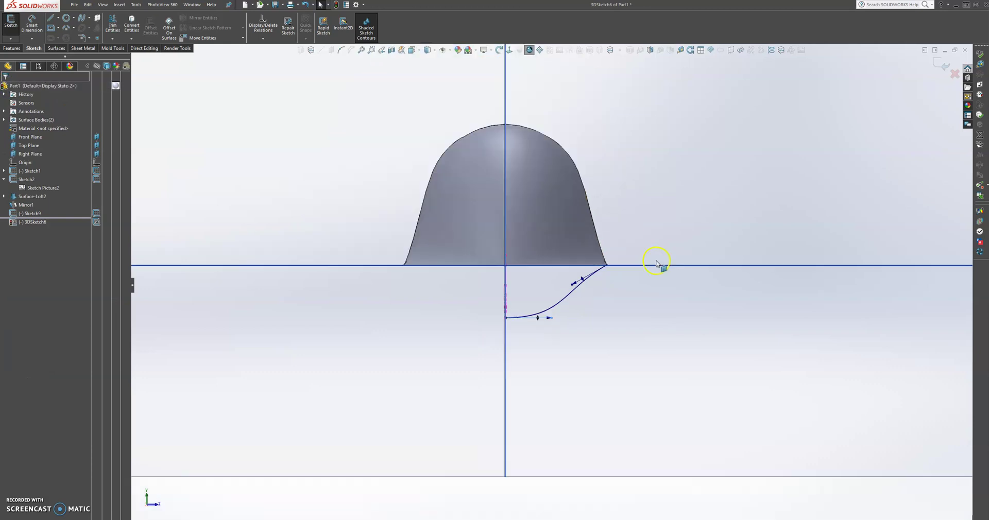
{"action": "middle_click_drag", "start_coordinate": [565, 253], "coordinate": [728, 306]}
{"action": "scroll", "coordinate": [731, 306], "scroll_direction": "up", "scroll_amount": 5}
{"action": "scroll", "coordinate": [635, 275], "scroll_direction": "down", "scroll_amount": 4}
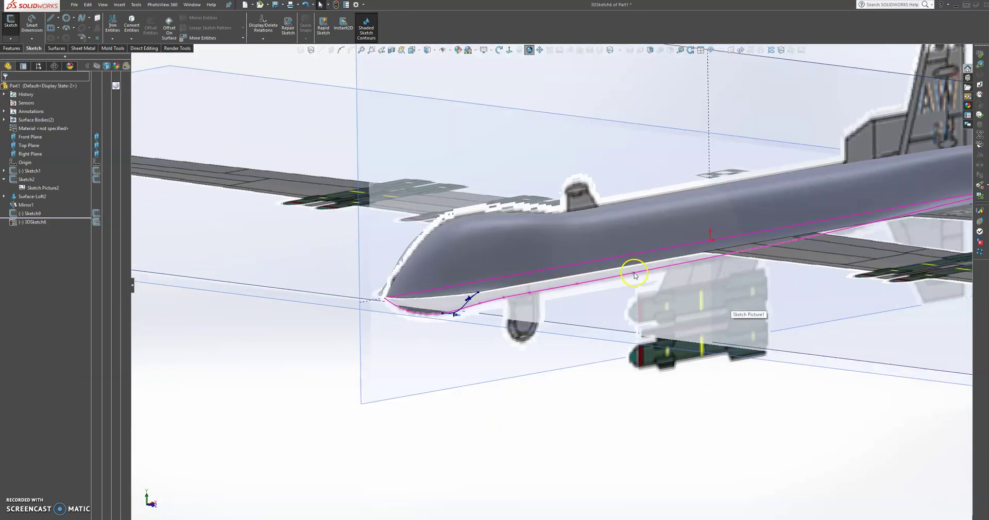
{"action": "middle_click_drag", "start_coordinate": [577, 284], "coordinate": [519, 281]}
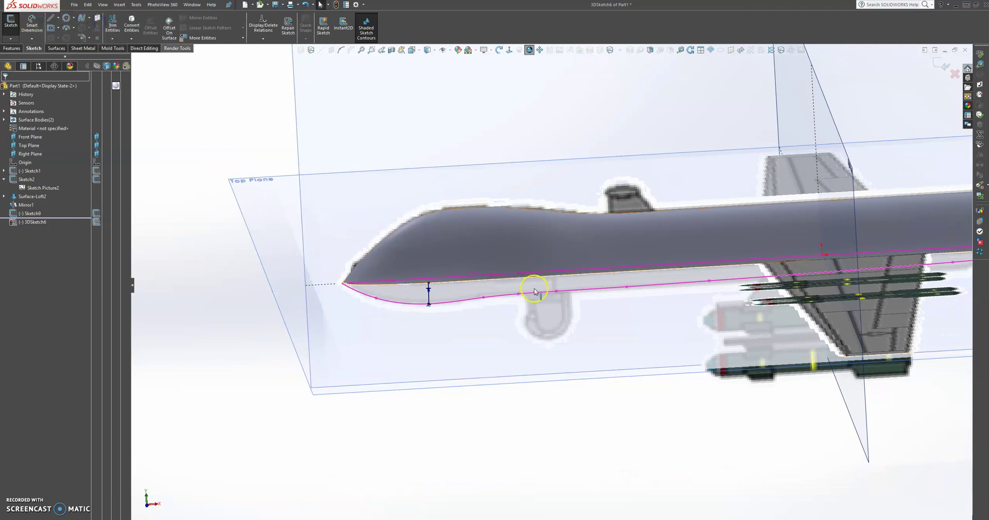
{"action": "left_click", "coordinate": [81, 18]}
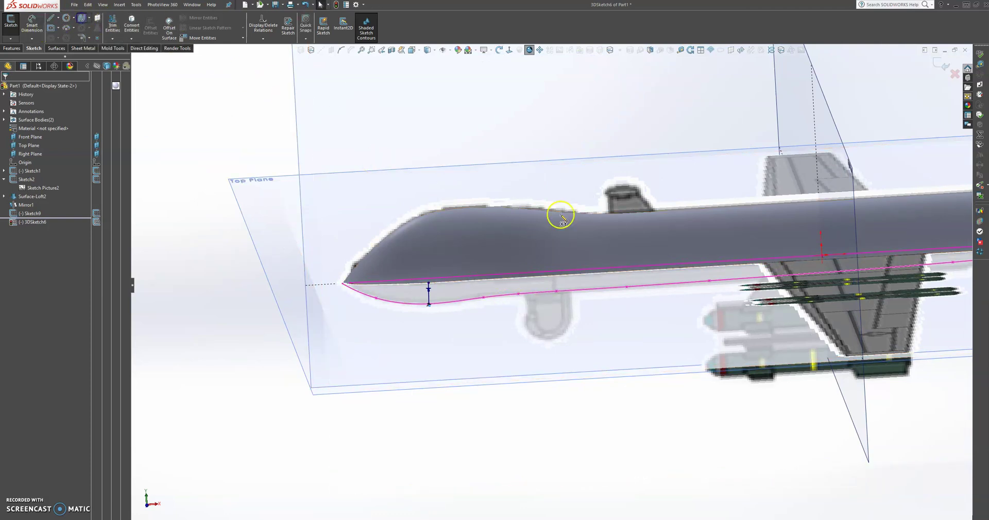
{"action": "left_click", "coordinate": [519, 282]}
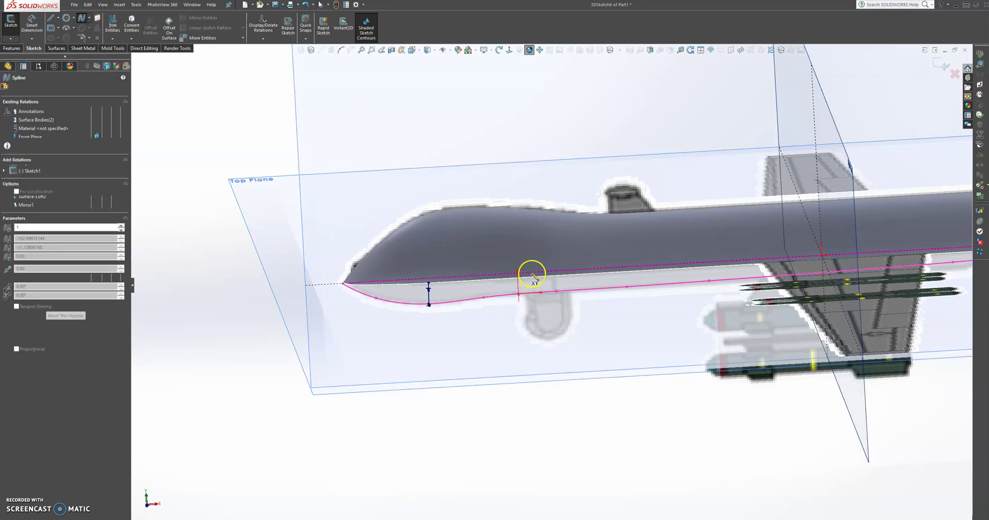
{"action": "left_click_drag", "start_coordinate": [520, 283], "coordinate": [518, 279]}
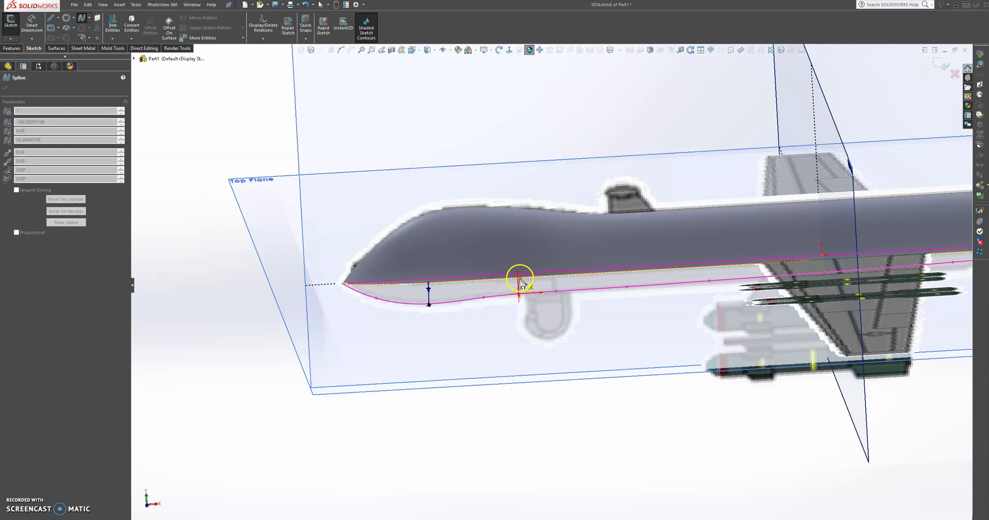
{"action": "scroll", "coordinate": [520, 278], "scroll_direction": "down", "scroll_amount": 6}
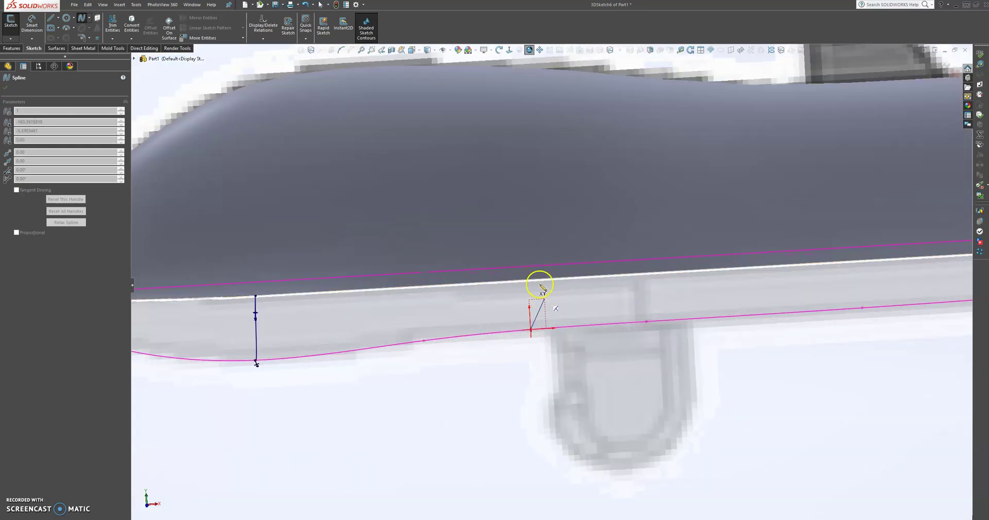
{"action": "left_click_drag", "start_coordinate": [534, 280], "coordinate": [533, 282]}
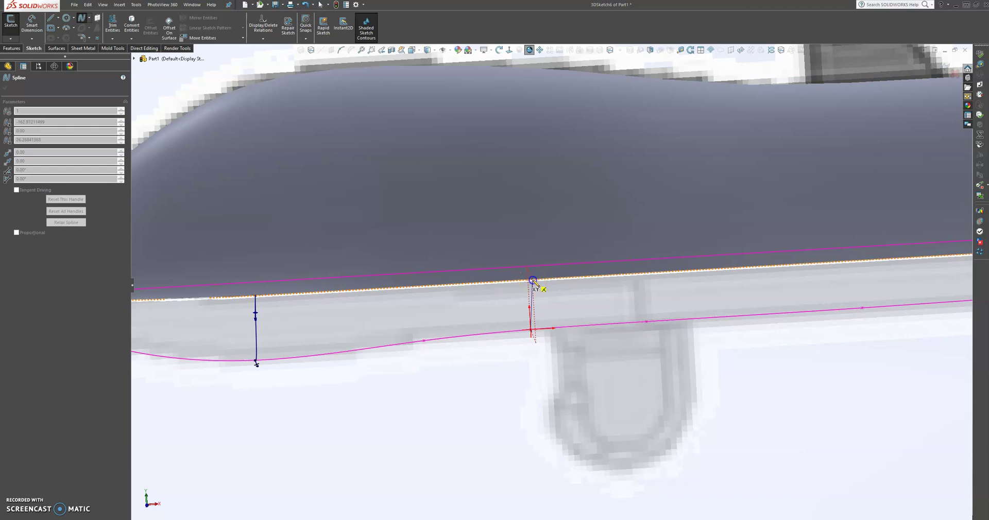
{"action": "key", "text": "Escape"}
- Viewing normal to the Right Plane, bow the second cross-section spline downward and constrain its lower tangent handle Along Z
{"action": "scroll", "coordinate": [542, 302], "scroll_direction": "up", "scroll_amount": 5}
{"action": "middle_click_drag", "start_coordinate": [541, 302], "coordinate": [635, 289]}
{"action": "left_click", "coordinate": [762, 101]}
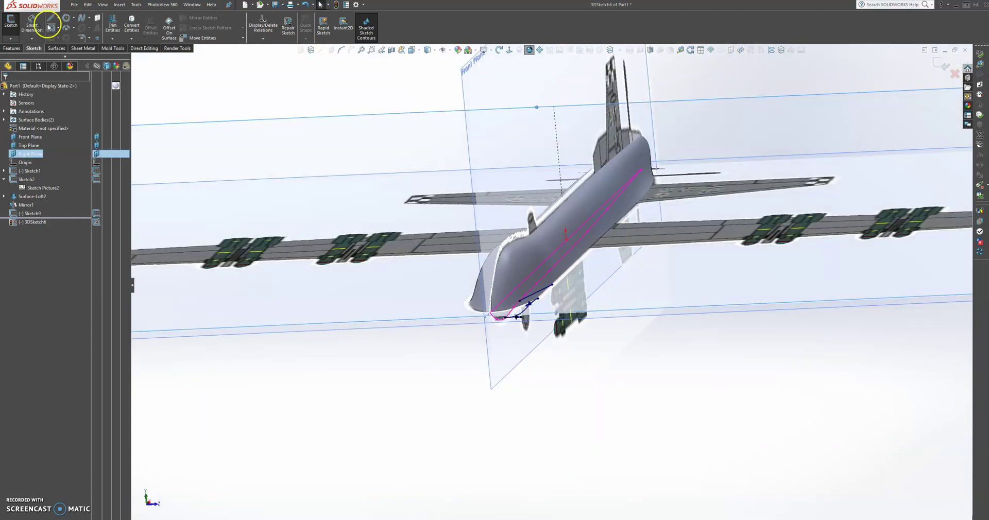
{"action": "left_click", "coordinate": [509, 50]}
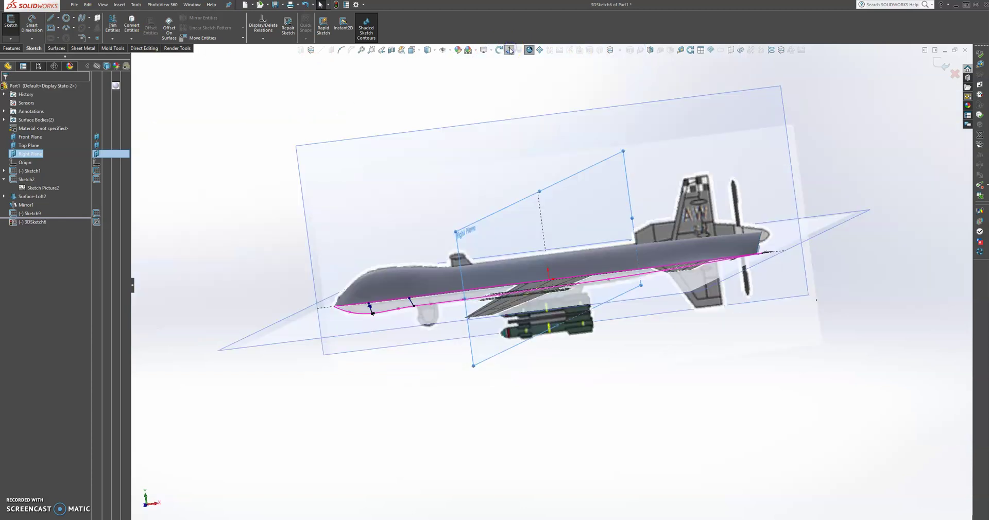
{"action": "scroll", "coordinate": [561, 301], "scroll_direction": "down", "scroll_amount": 10}
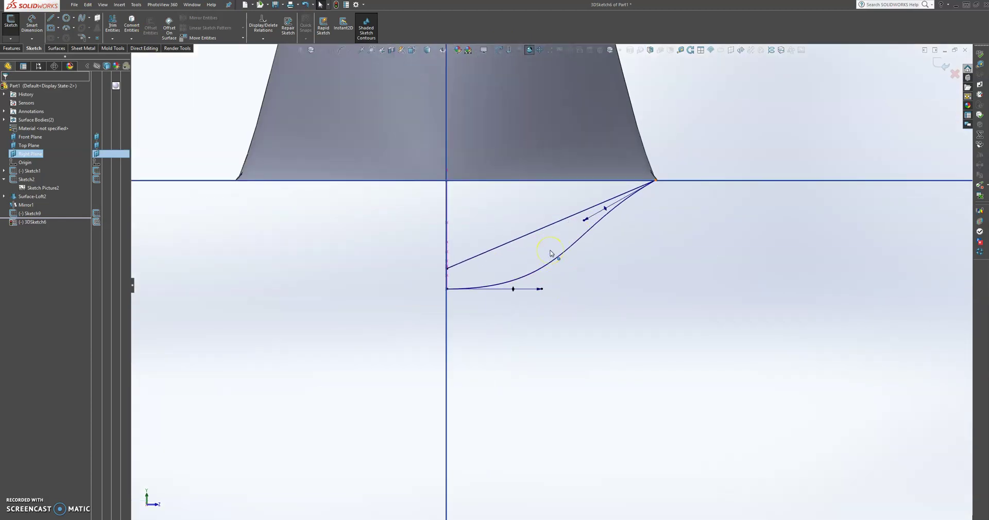
{"action": "left_click", "coordinate": [531, 237]}
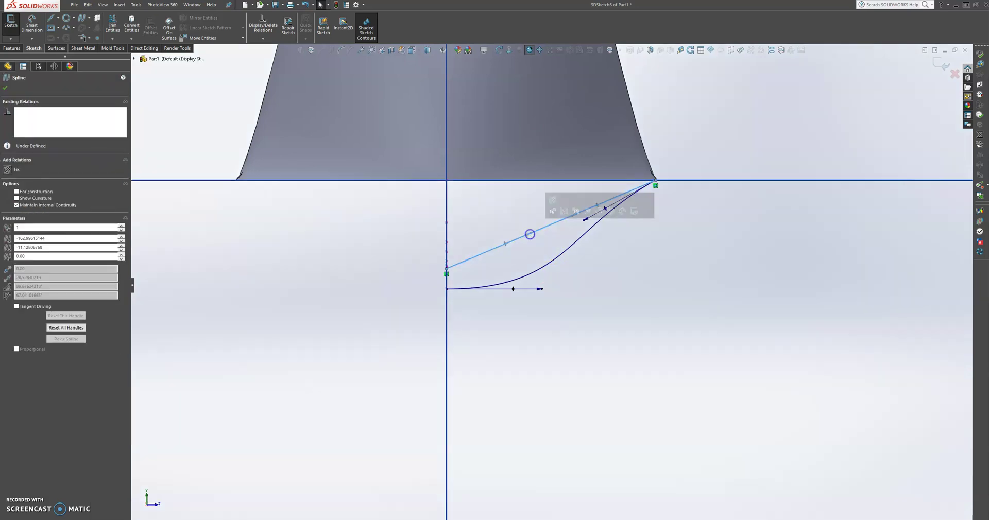
{"action": "left_click_drag", "start_coordinate": [530, 235], "coordinate": [526, 272]}
{"action": "left_click", "coordinate": [499, 272]}
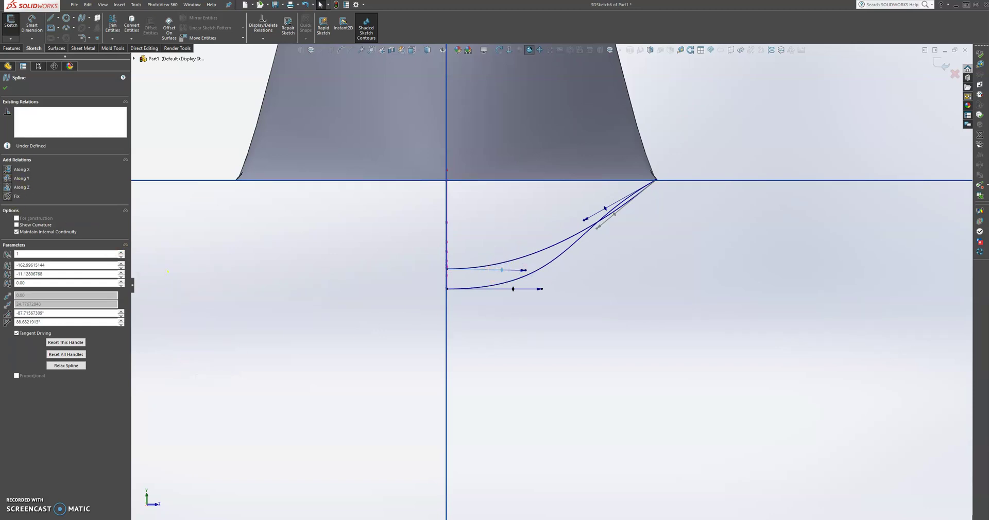
{"action": "left_click", "coordinate": [9, 187]}
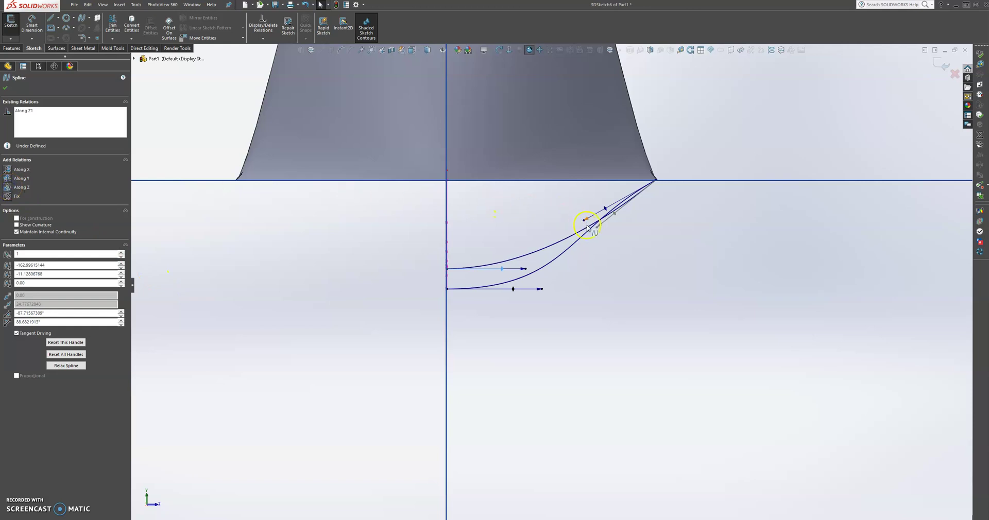
- Fine-tune the upper tangent handles of both cross-section splines, giving the second a gentle S-curve and the nose section a steeper end
{"action": "mouse_move", "coordinate": [586, 222]}
{"action": "left_mouse_down"}
{"action": "mouse_move", "coordinate": [570, 211]}
{"action": "mouse_move", "coordinate": [598, 228]}
{"action": "left_mouse_up"}
{"action": "left_click_drag", "start_coordinate": [598, 227], "coordinate": [598, 225]}
{"action": "left_click", "coordinate": [586, 227]}
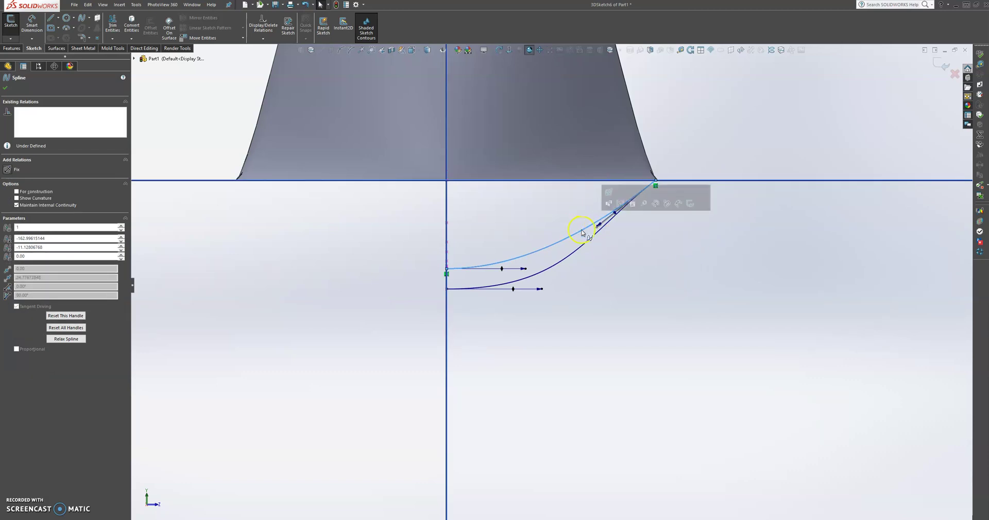
{"action": "mouse_move", "coordinate": [598, 225]}
{"action": "left_mouse_down"}
{"action": "mouse_move", "coordinate": [586, 219]}
{"action": "mouse_move", "coordinate": [608, 235]}
{"action": "left_mouse_up"}
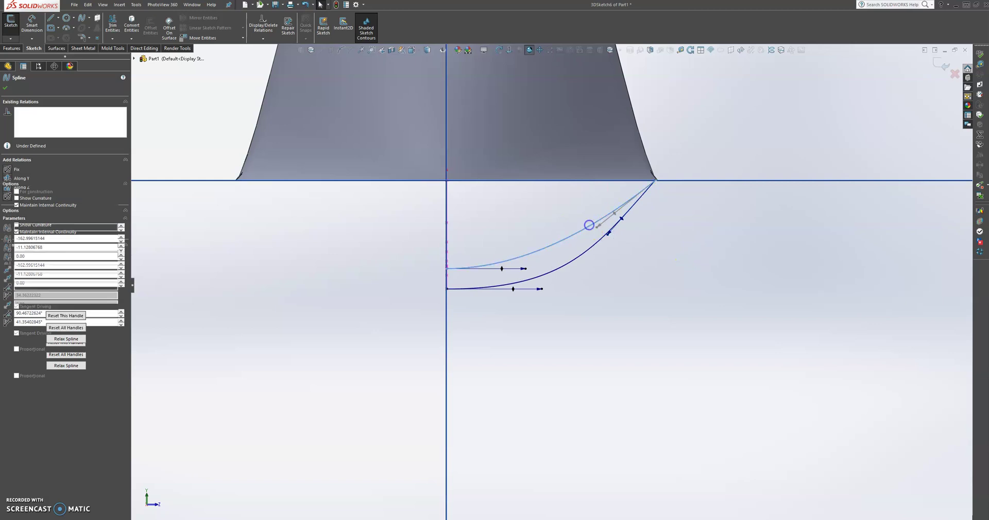
{"action": "left_click", "coordinate": [598, 227]}
{"action": "left_click_drag", "start_coordinate": [596, 226], "coordinate": [585, 222]}
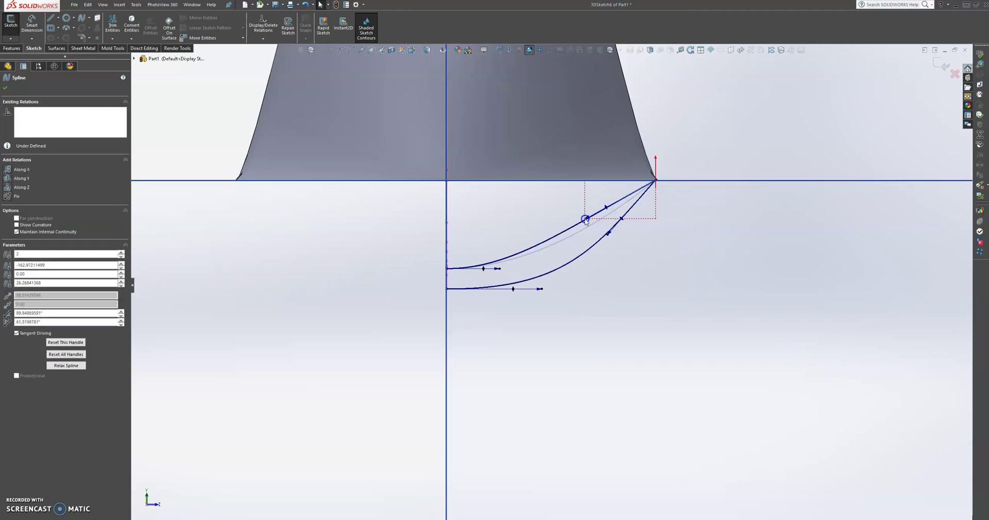
{"action": "mouse_move", "coordinate": [587, 222]}
{"action": "left_mouse_down"}
{"action": "mouse_move", "coordinate": [601, 233]}
{"action": "mouse_move", "coordinate": [594, 227]}
{"action": "left_mouse_up"}
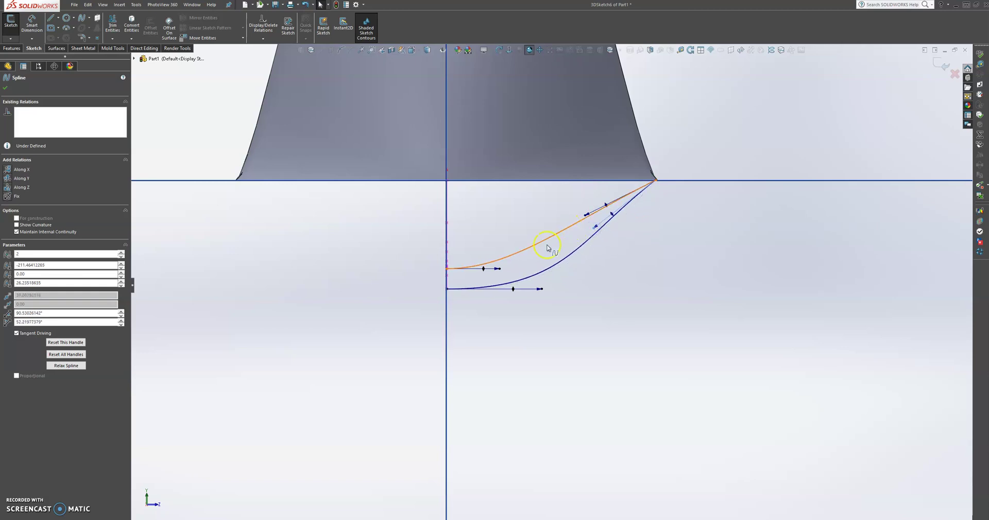
- Lengthen the second cross-section spline's lower tangent handle along Z and tilt its upper tangent handle slightly steeper
{"action": "left_click_drag", "start_coordinate": [498, 268], "coordinate": [527, 269]}
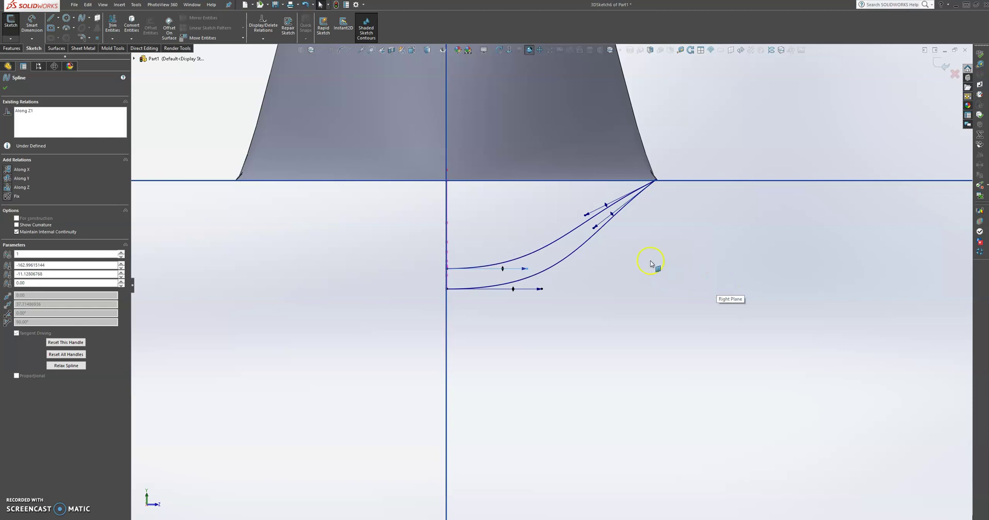
{"action": "left_click_drag", "start_coordinate": [586, 215], "coordinate": [590, 221]}
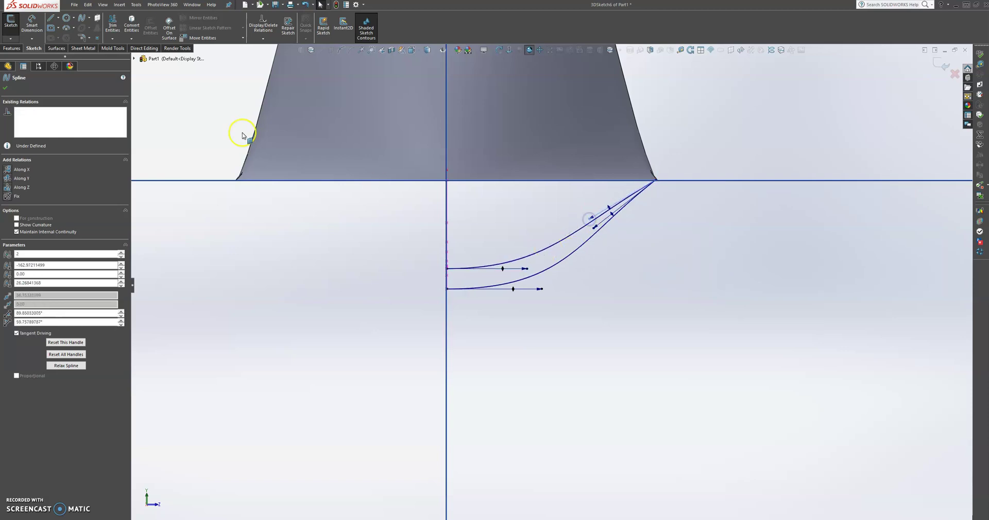
{"action": "left_click", "coordinate": [5, 88]}
- Sketch a third two-point spline from the lower profile near the tail wing up to the upper surface's lower edge
{"action": "scroll", "coordinate": [558, 231], "scroll_direction": "up", "scroll_amount": 8}
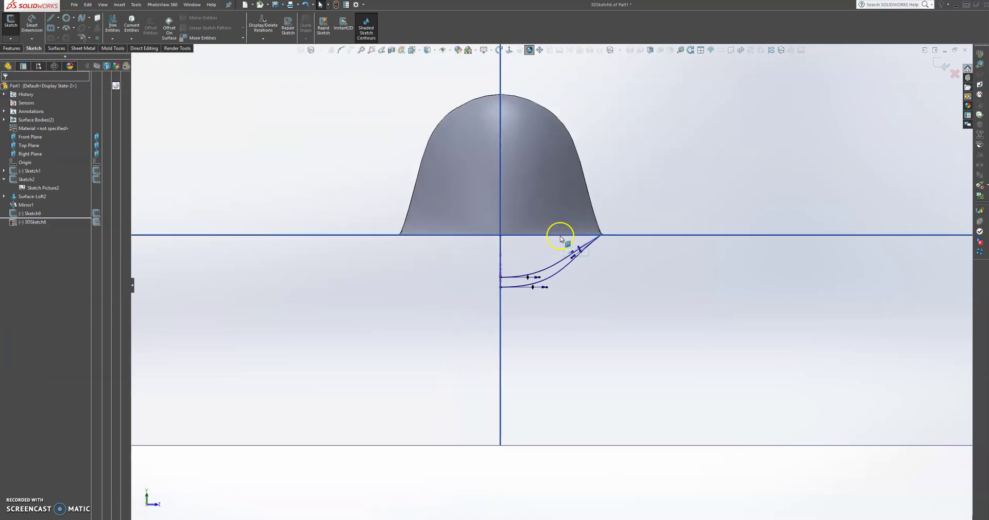
{"action": "middle_click_drag", "start_coordinate": [539, 251], "coordinate": [504, 272]}
{"action": "scroll", "coordinate": [733, 262], "scroll_direction": "up", "scroll_amount": 6}
{"action": "middle_click_drag", "start_coordinate": [733, 262], "coordinate": [705, 265]}
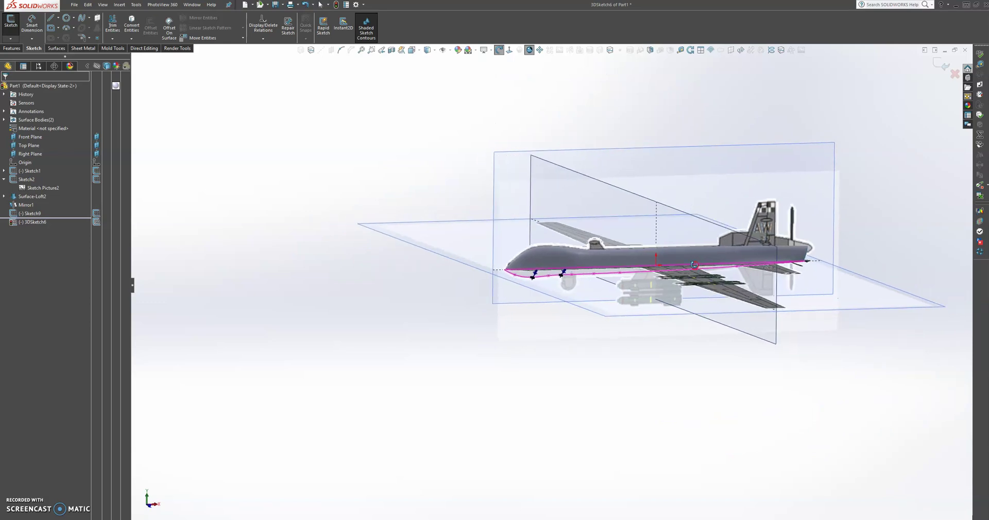
{"action": "scroll", "coordinate": [755, 269], "scroll_direction": "down", "scroll_amount": 5}
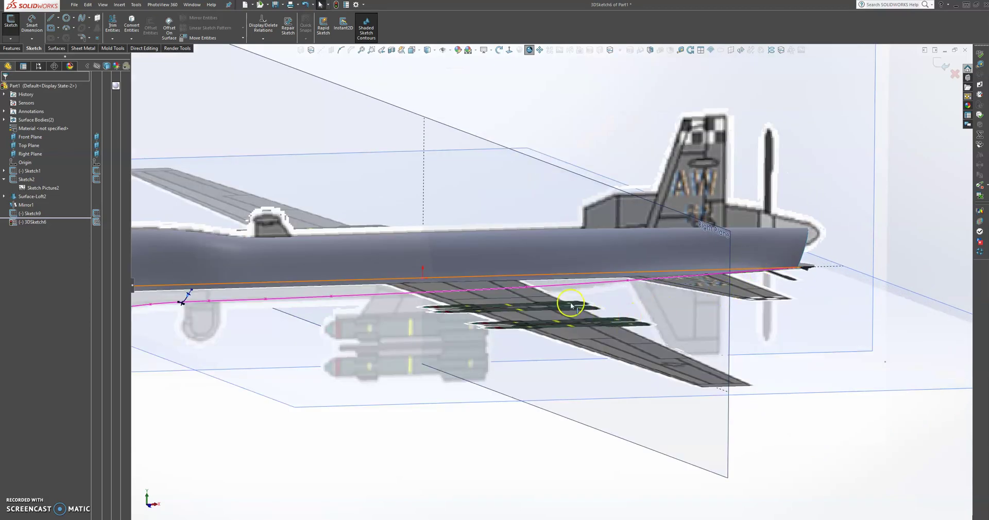
{"action": "scroll", "coordinate": [571, 305], "scroll_direction": "down", "scroll_amount": 2}
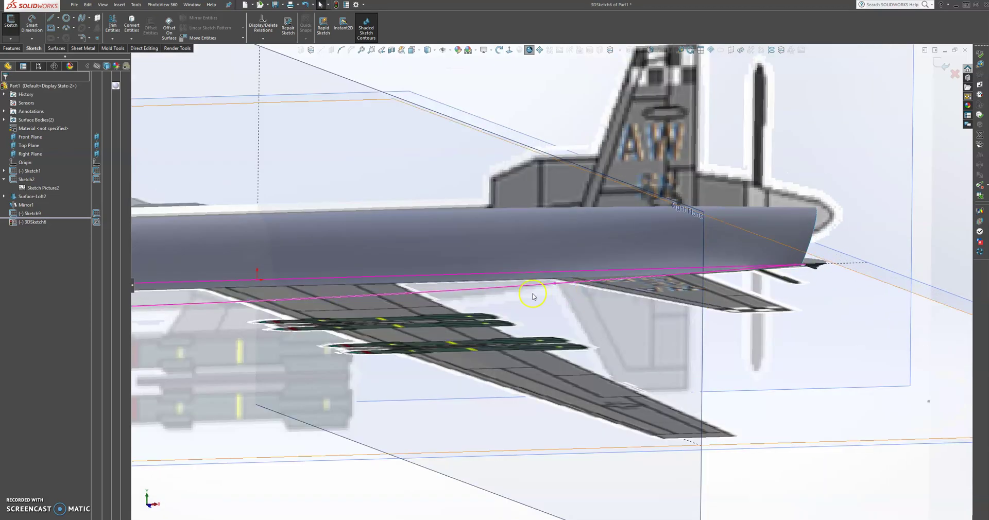
{"action": "left_click", "coordinate": [534, 289]}
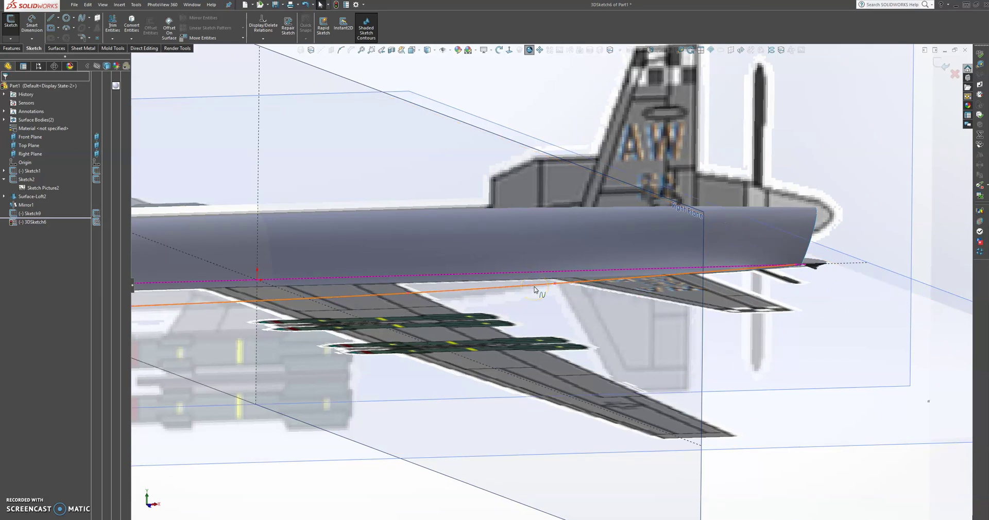
{"action": "left_click", "coordinate": [536, 283]}
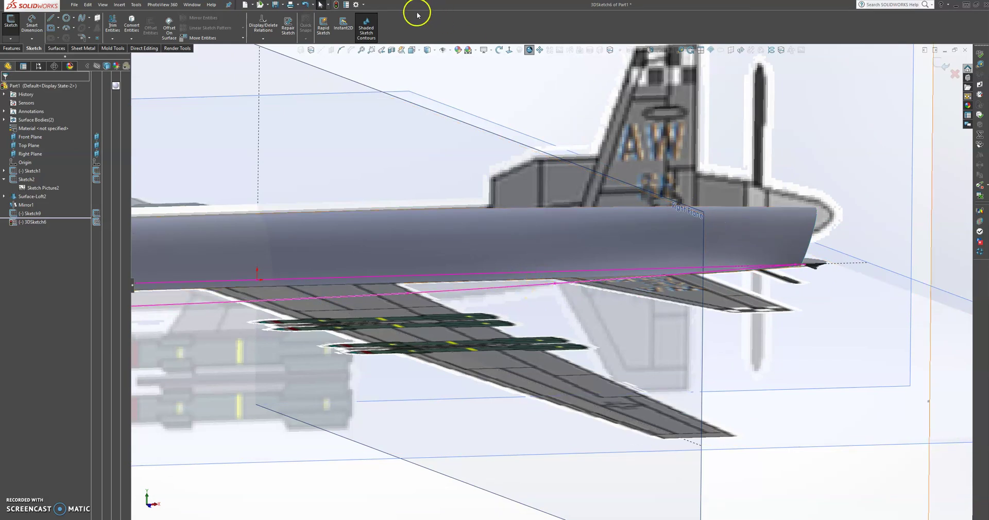
{"action": "left_click", "coordinate": [81, 17]}
{"action": "left_click", "coordinate": [530, 286]}
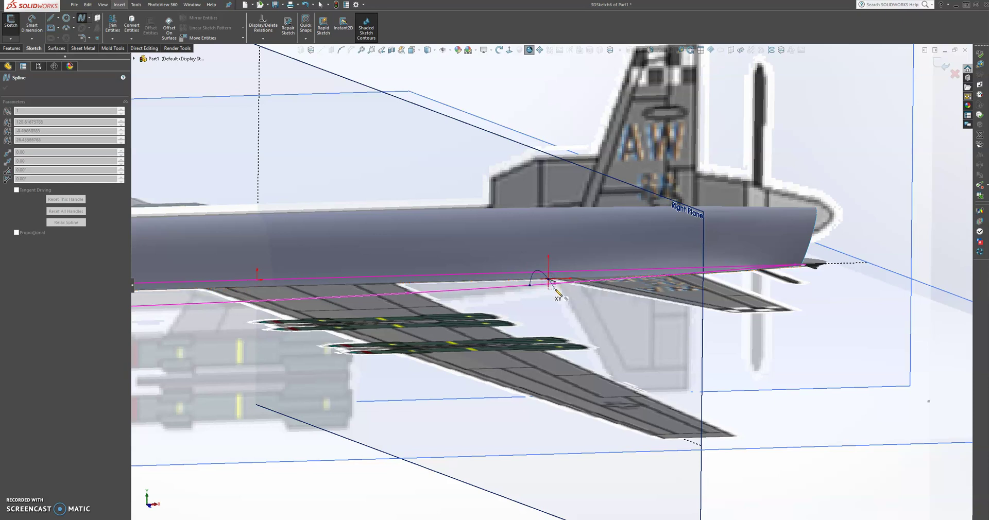
{"action": "key", "text": "Escape"}
- Viewing normal to the Right Plane, bow the third cross-section spline downward and constrain its lower tangent handle Along Z
{"action": "scroll", "coordinate": [557, 292], "scroll_direction": "up", "scroll_amount": 2}
{"action": "middle_click_drag", "start_coordinate": [557, 293], "coordinate": [702, 260]}
{"action": "scroll", "coordinate": [497, 274], "scroll_direction": "up", "scroll_amount": 2}
{"action": "scroll", "coordinate": [445, 373], "scroll_direction": "up", "scroll_amount": 2}
{"action": "scroll", "coordinate": [698, 263], "scroll_direction": "up", "scroll_amount": 2}
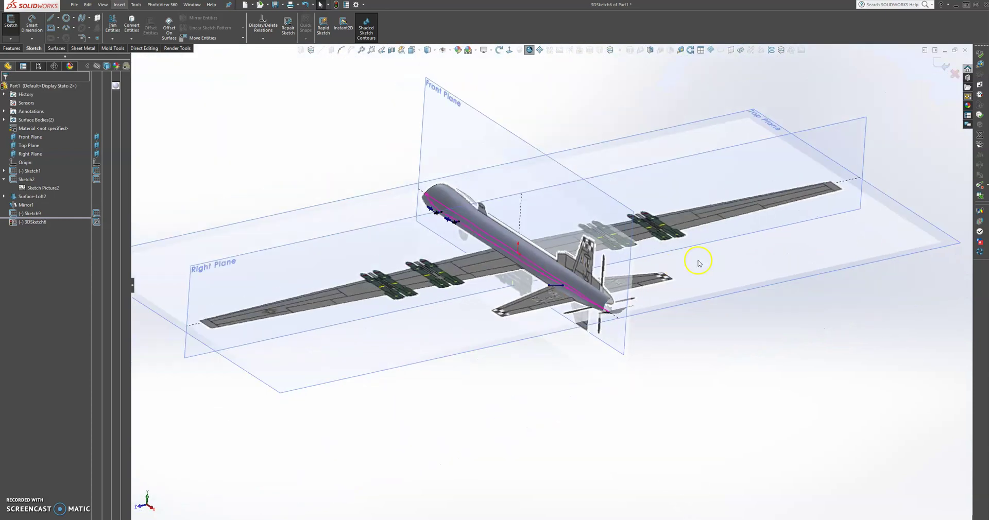
{"action": "left_click", "coordinate": [854, 119]}
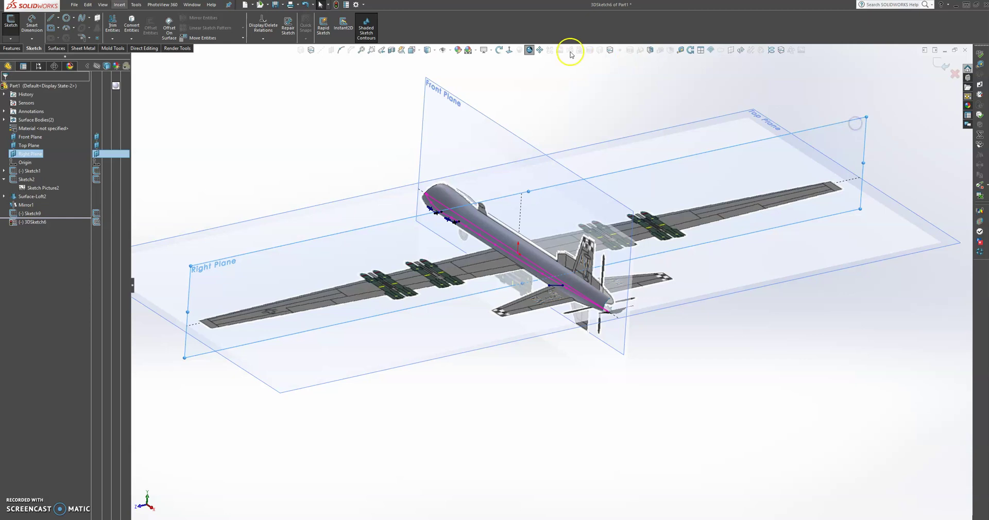
{"action": "left_click", "coordinate": [509, 51]}
{"action": "scroll", "coordinate": [546, 299], "scroll_direction": "down", "scroll_amount": 5}
{"action": "scroll", "coordinate": [537, 287], "scroll_direction": "down", "scroll_amount": 10}
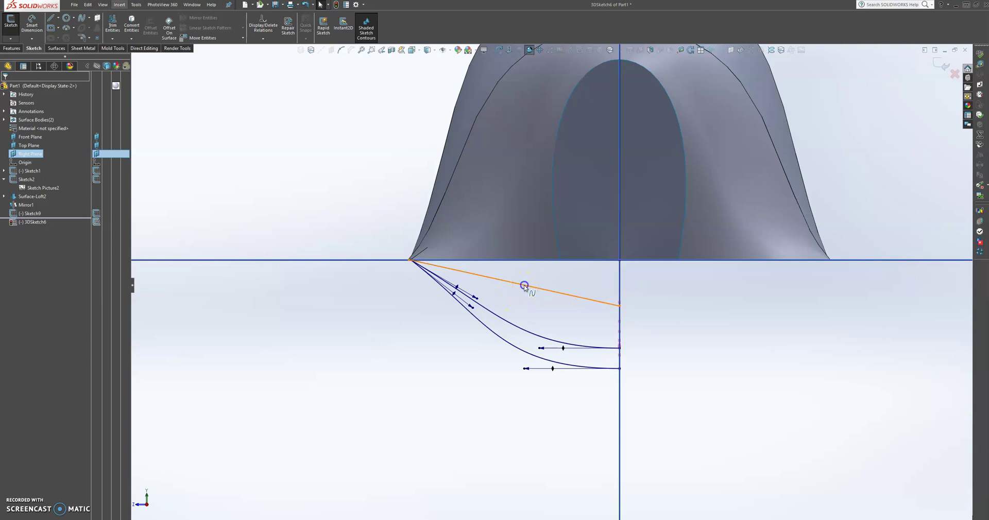
{"action": "left_click", "coordinate": [524, 287]}
{"action": "left_click", "coordinate": [442, 277]}
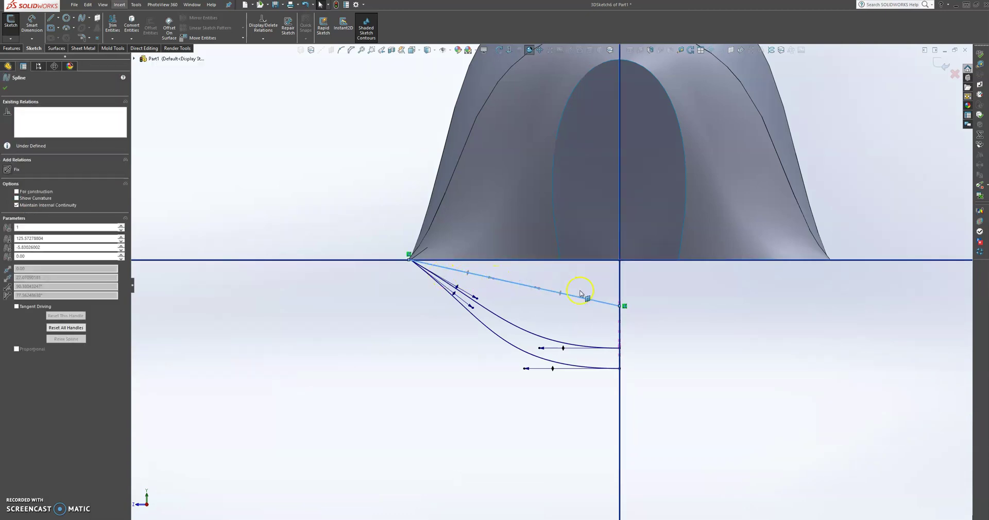
{"action": "left_click_drag", "start_coordinate": [533, 288], "coordinate": [563, 313]}
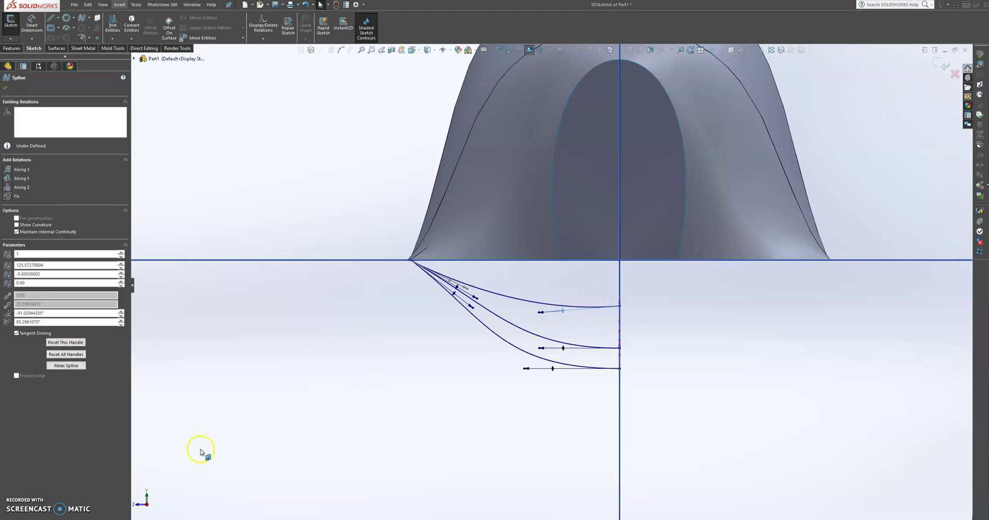
{"action": "left_click", "coordinate": [8, 188]}
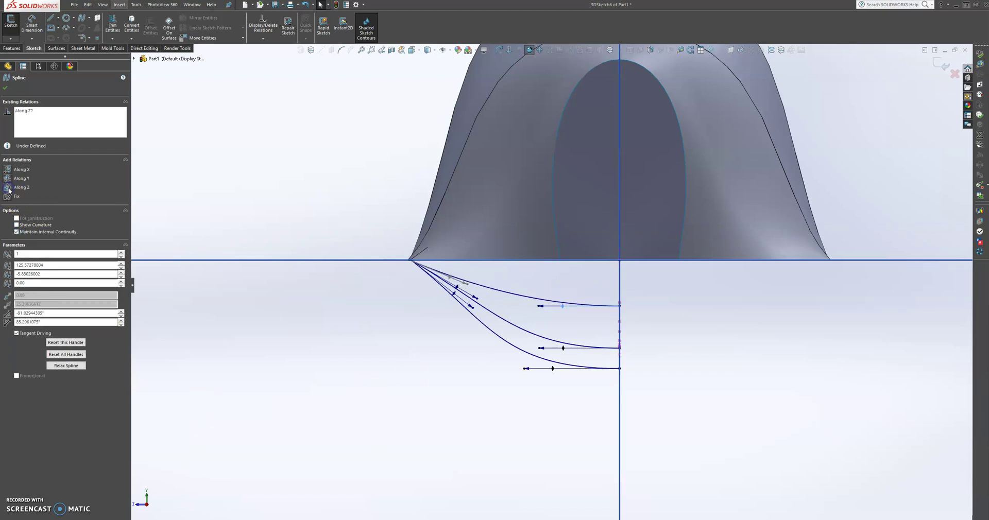
- Refine the third spline's tangent handles into a gentle S-curve by flattening the upper one, and finish the 3D sketch
{"action": "left_click", "coordinate": [467, 285]}
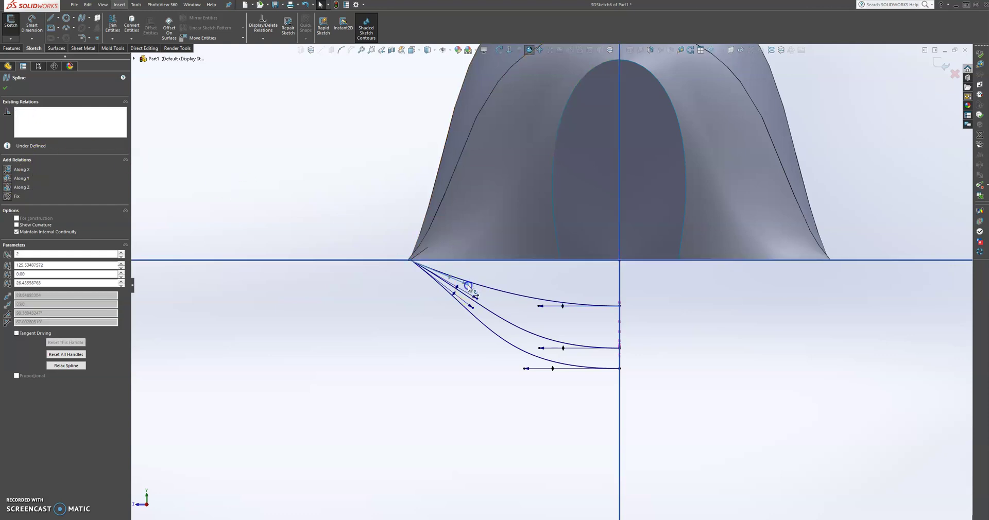
{"action": "left_click", "coordinate": [467, 286]}
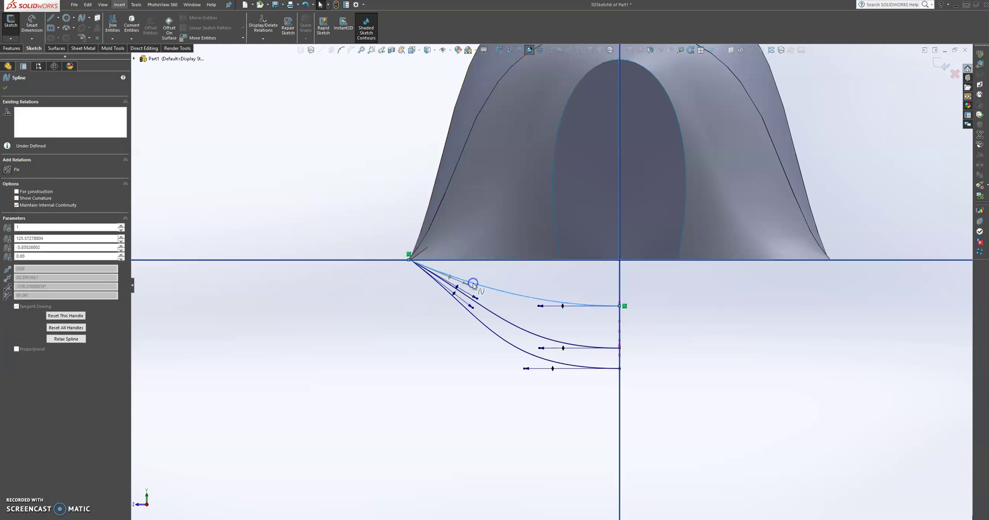
{"action": "left_click_drag", "start_coordinate": [470, 286], "coordinate": [471, 276]}
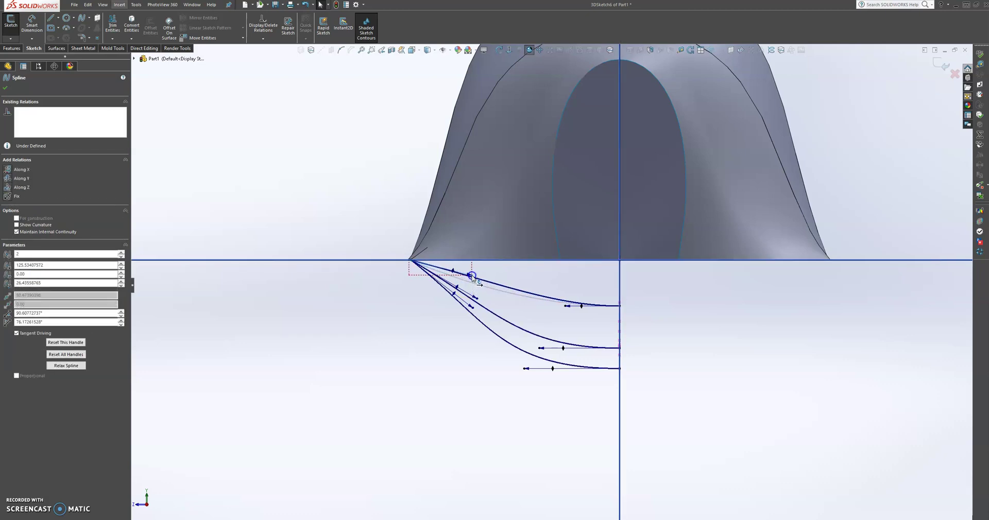
{"action": "left_click", "coordinate": [5, 88]}
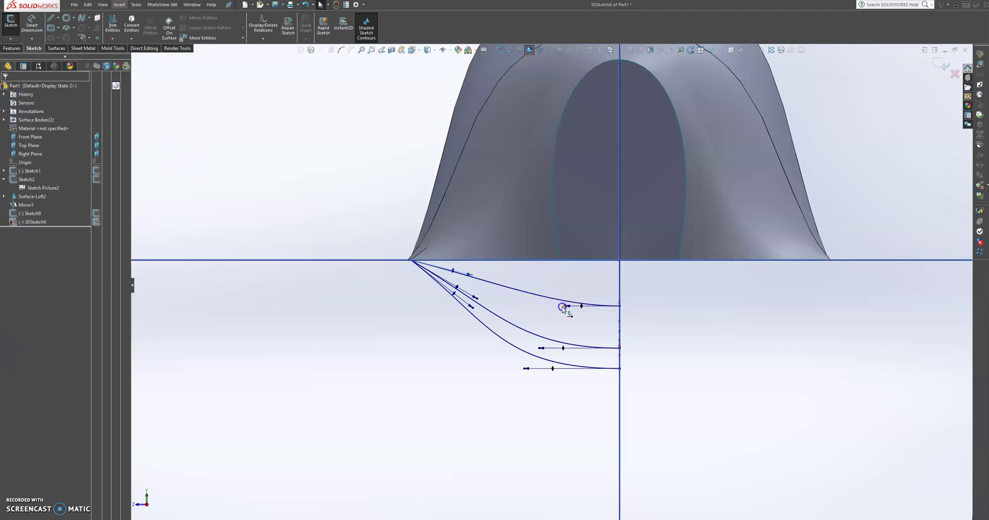
{"action": "left_click_drag", "start_coordinate": [552, 308], "coordinate": [546, 306]}
{"action": "left_click", "coordinate": [845, 81]}
{"action": "left_click", "coordinate": [936, 70]}
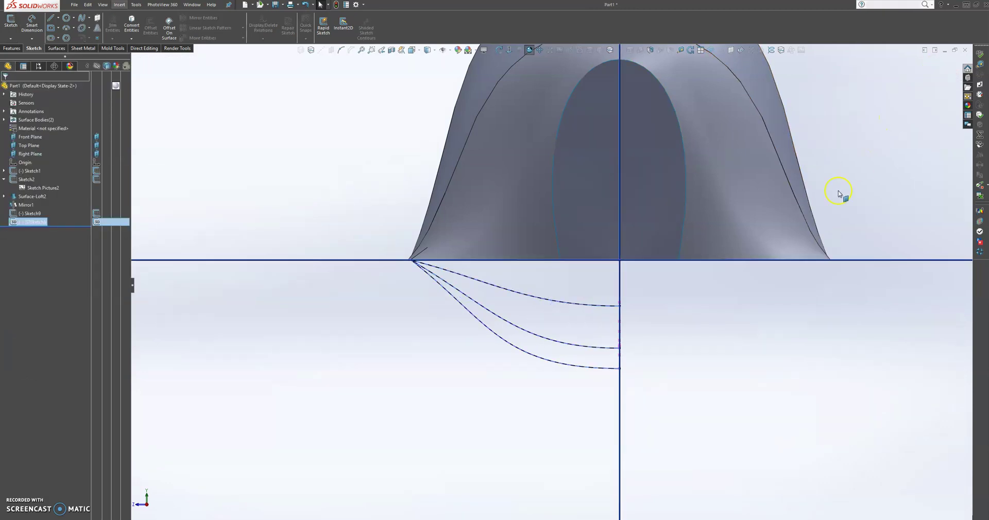
- Examine the lower profile and cross-section splines against the upper surface and reference pictures from several angles
{"action": "scroll", "coordinate": [594, 300], "scroll_direction": "up", "scroll_amount": 4}
{"action": "scroll", "coordinate": [592, 300], "scroll_direction": "up", "scroll_amount": 4}
{"action": "middle_click_drag", "start_coordinate": [571, 295], "coordinate": [592, 285]}
{"action": "scroll", "coordinate": [592, 285], "scroll_direction": "up", "scroll_amount": 2}
{"action": "scroll", "coordinate": [592, 284], "scroll_direction": "up", "scroll_amount": 2}
{"action": "middle_click_drag", "start_coordinate": [669, 222], "coordinate": [795, 200]}
{"action": "scroll", "coordinate": [721, 256], "scroll_direction": "down", "scroll_amount": 5}
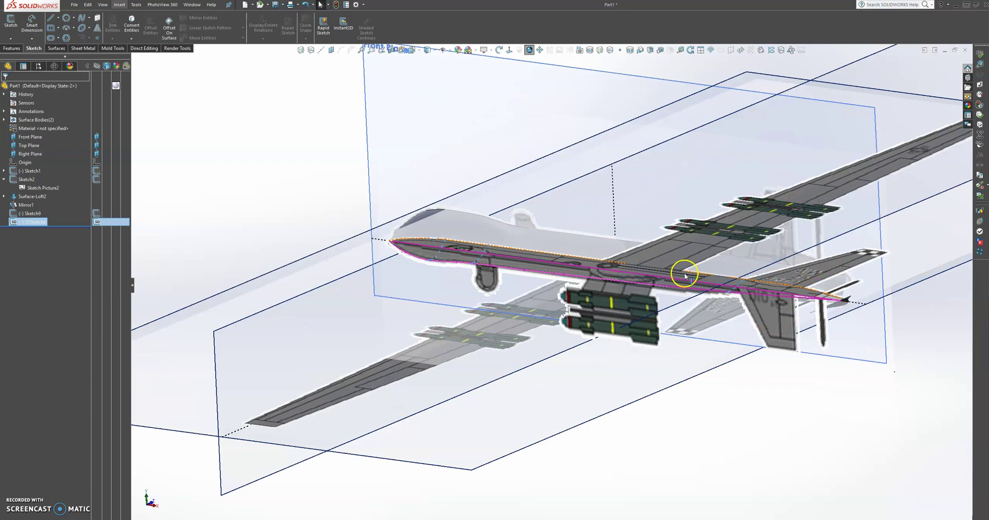
{"action": "scroll", "coordinate": [607, 344], "scroll_direction": "up", "scroll_amount": 3}
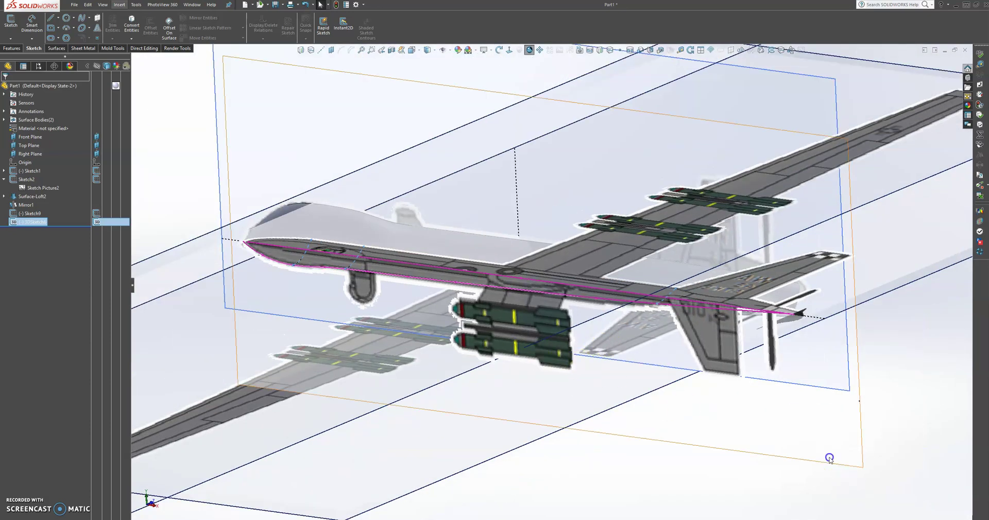
{"action": "left_click", "coordinate": [829, 458]}
{"action": "scroll", "coordinate": [425, 299], "scroll_direction": "up", "scroll_amount": 3}
{"action": "middle_click_drag", "start_coordinate": [426, 299], "coordinate": [440, 355]}
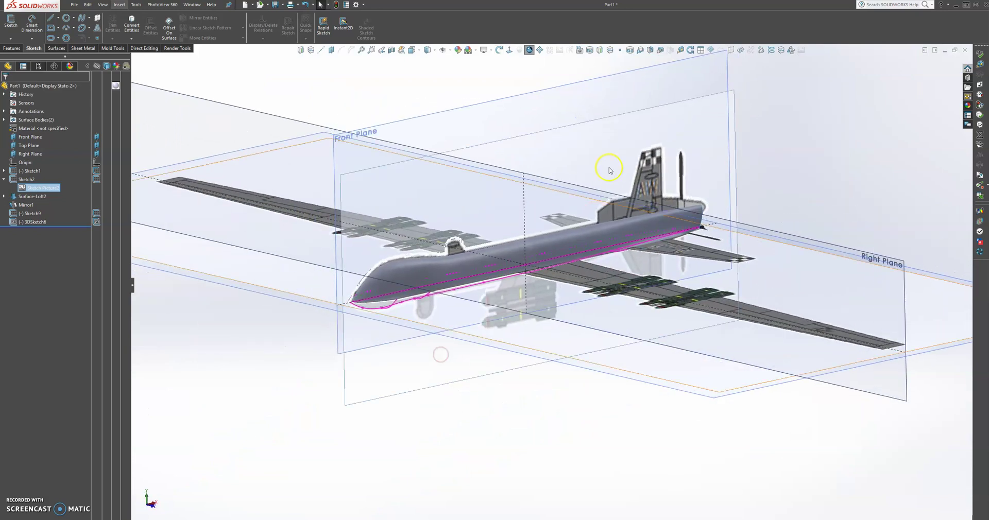
{"action": "scroll", "coordinate": [610, 166], "scroll_direction": "up", "scroll_amount": 3}
{"action": "scroll", "coordinate": [557, 186], "scroll_direction": "down", "scroll_amount": 1}
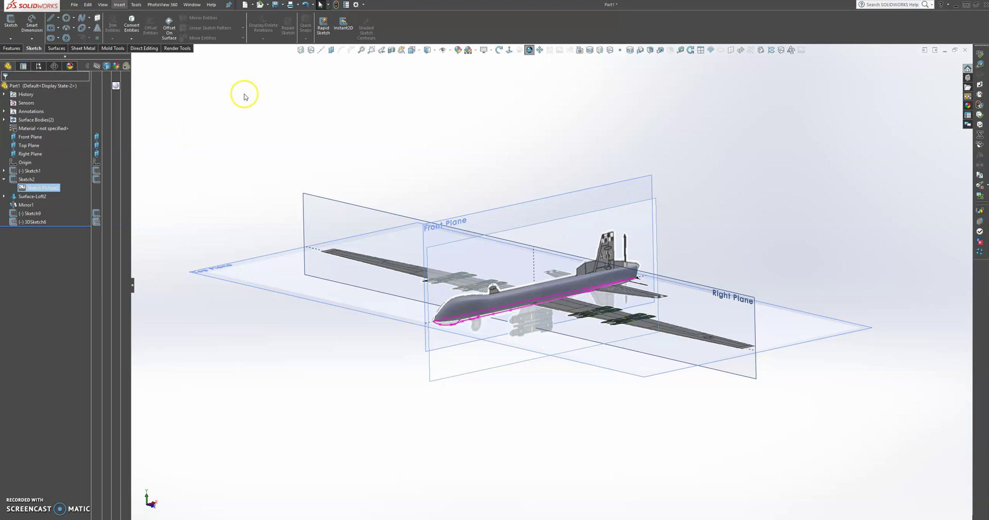
- Open the part's display states and switch between Display State-2 and Display State 1
{"action": "left_click", "coordinate": [39, 67]}
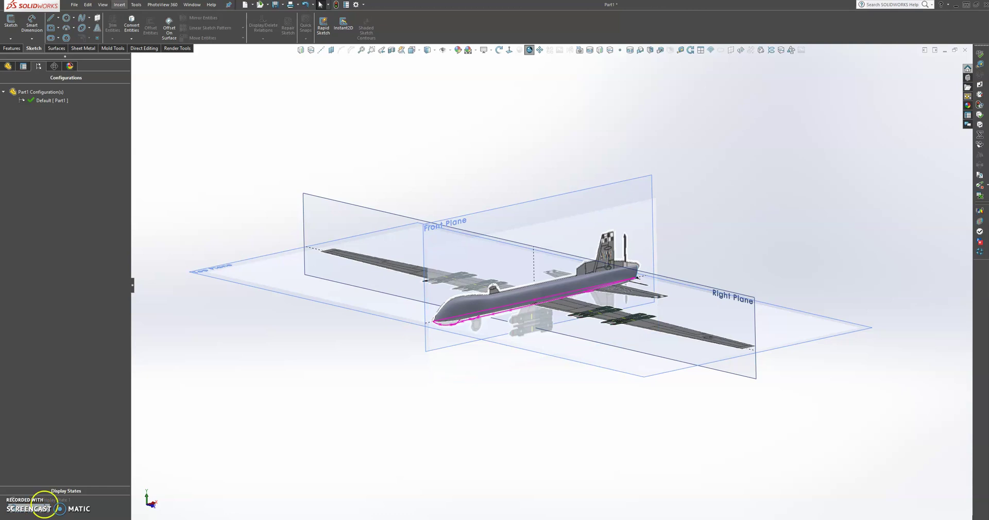
{"action": "left_click", "coordinate": [51, 500]}
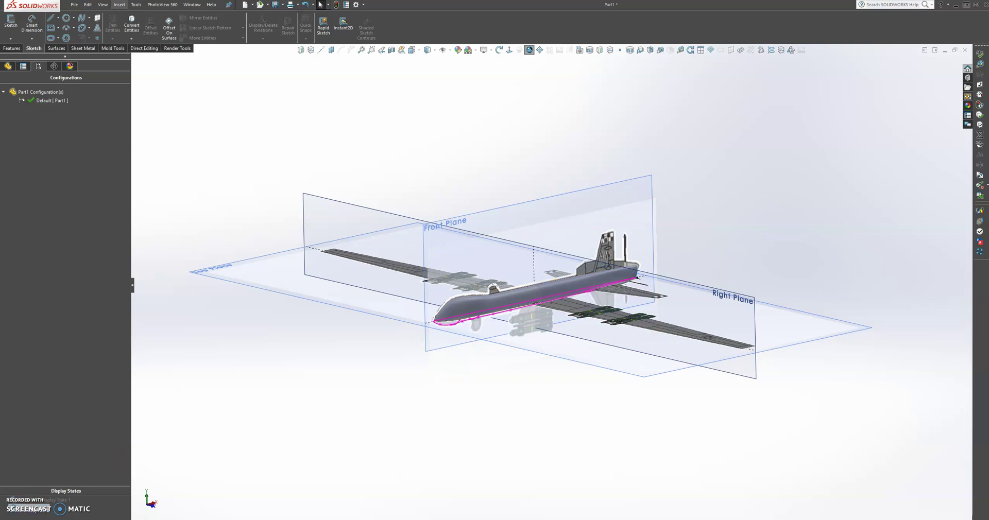
{"action": "left_click", "coordinate": [53, 501]}
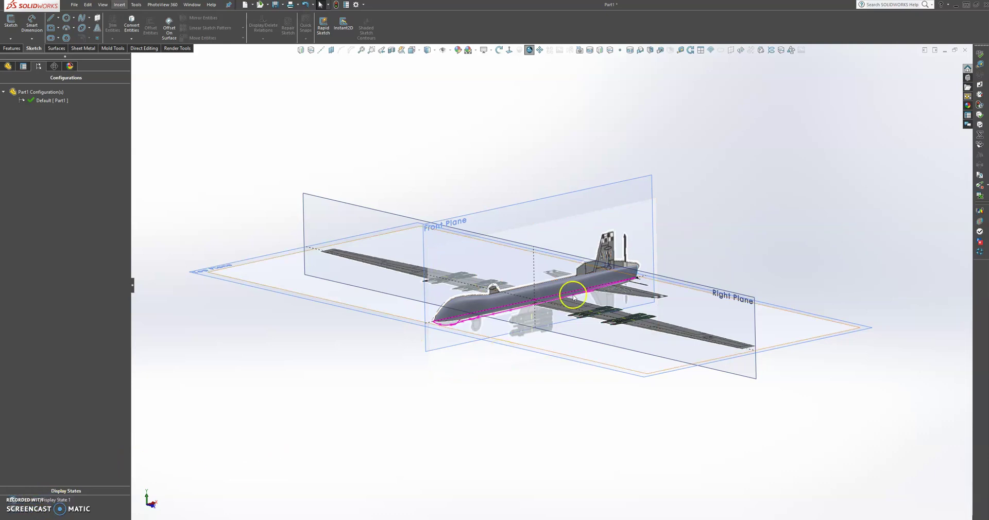
{"action": "left_click", "coordinate": [3, 71]}
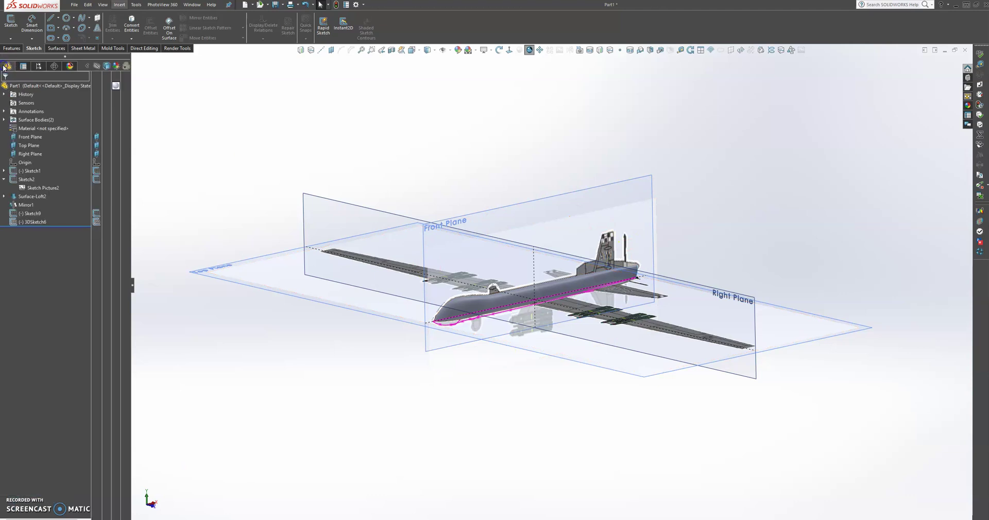
{"action": "left_click", "coordinate": [36, 66]}
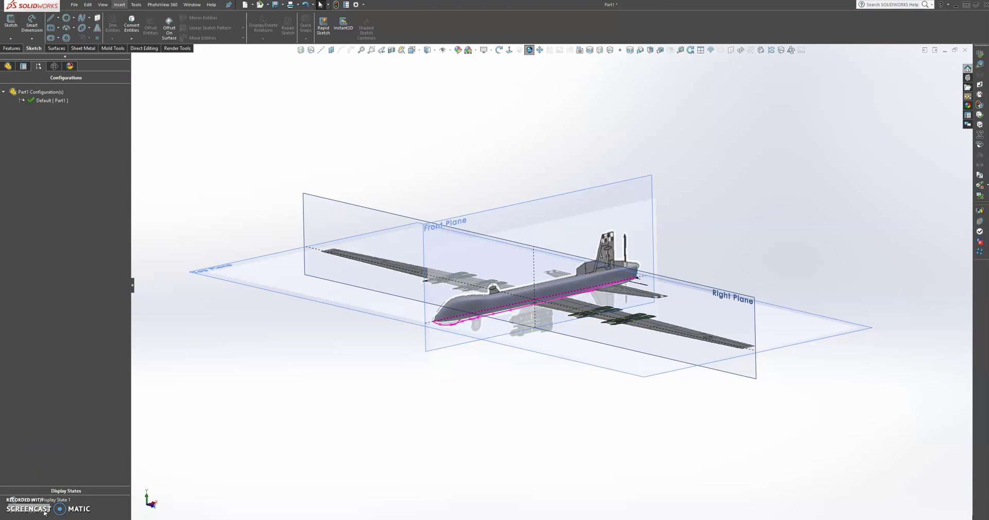
{"action": "right_click", "coordinate": [82, 502]}
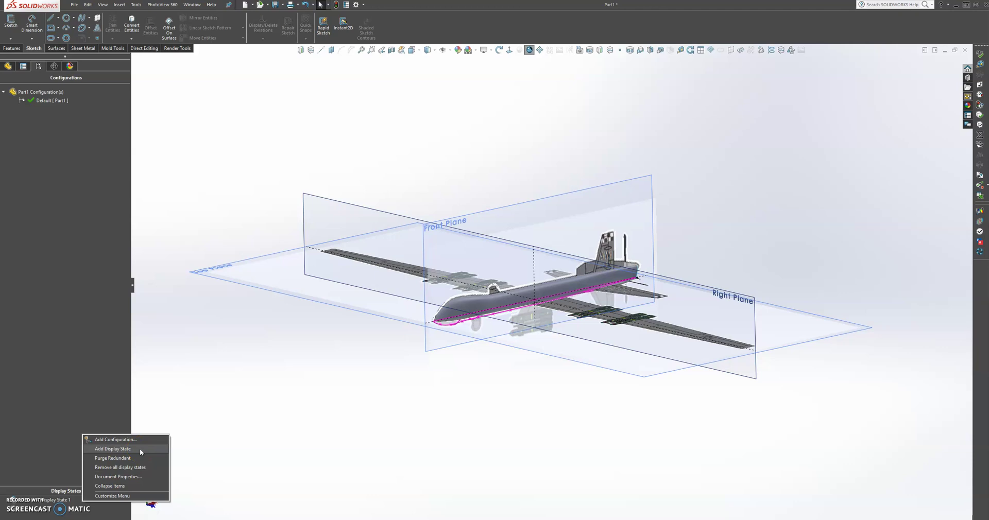
{"action": "left_click", "coordinate": [70, 511]}
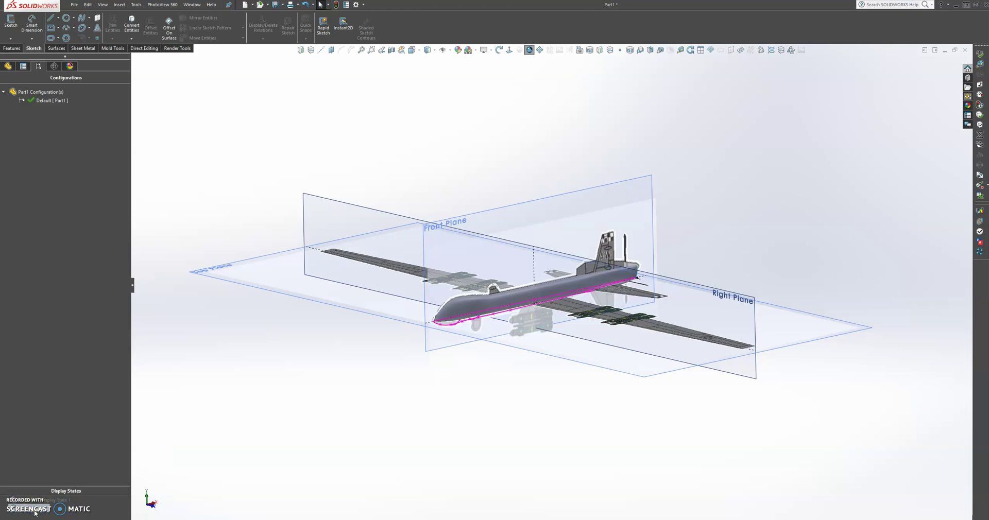
- Hide the Front Plane
{"action": "right_click", "coordinate": [585, 199]}
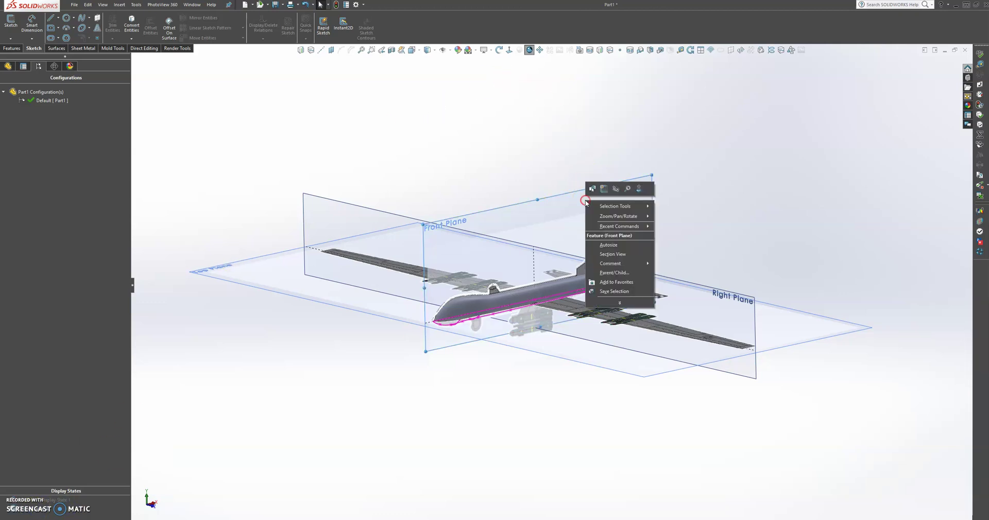
{"action": "left_click", "coordinate": [613, 191]}
{"action": "right_click", "coordinate": [622, 209]}
{"action": "left_click", "coordinate": [611, 149]}
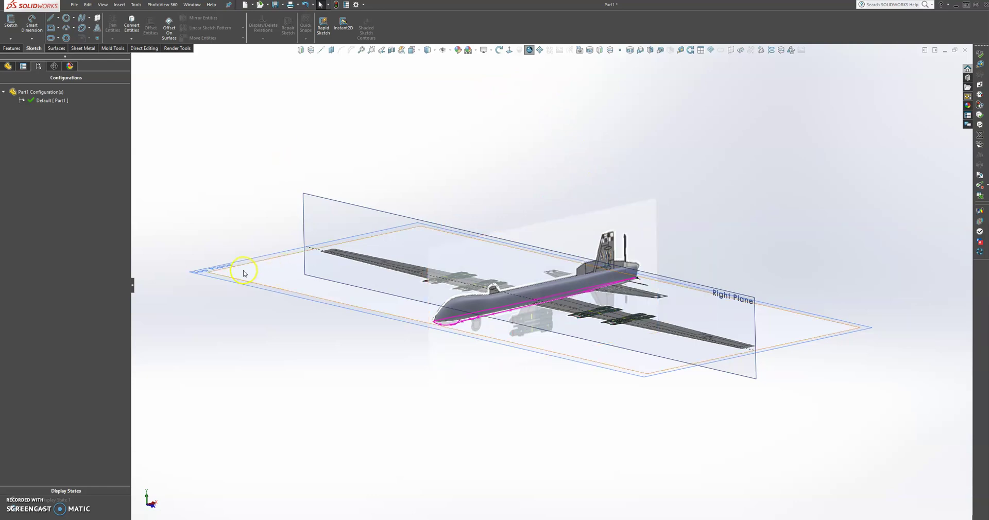
{"action": "right_click", "coordinate": [476, 319]}
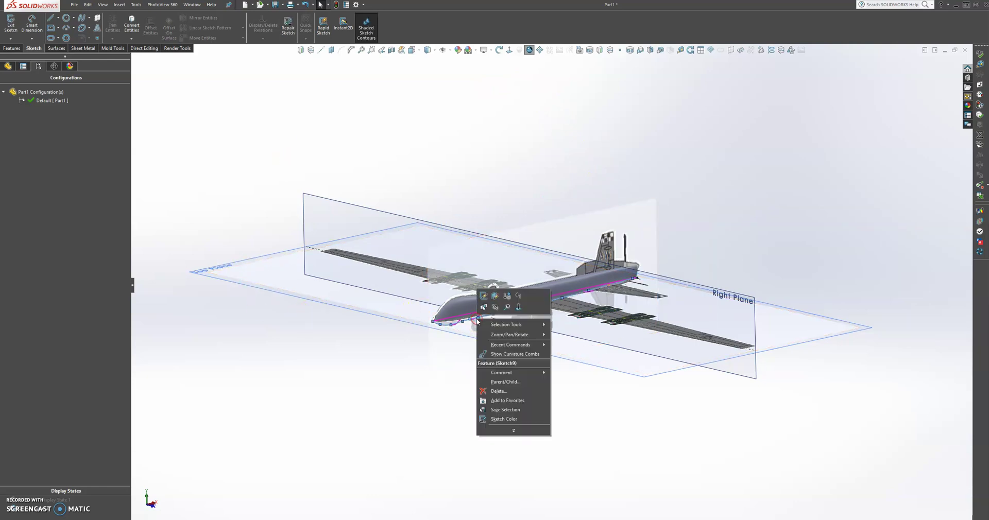
{"action": "left_click", "coordinate": [682, 149]}
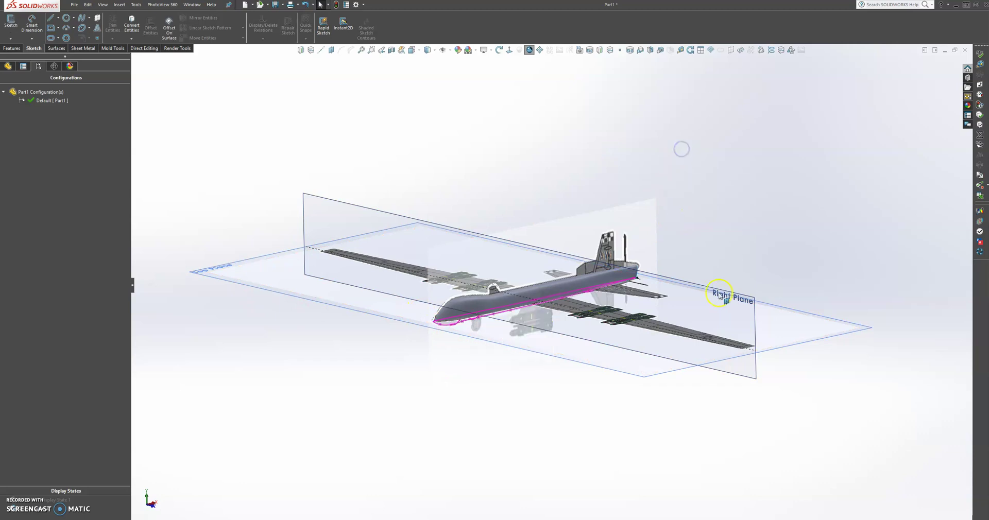
- Hide Sketch1 and Sketch2, which hold the drone's reference pictures
{"action": "left_click", "coordinate": [9, 66]}
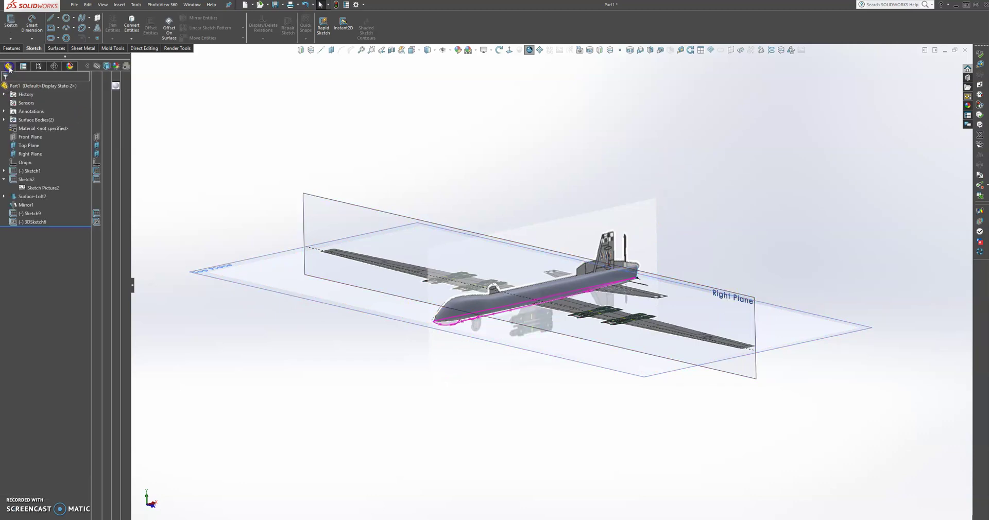
{"action": "right_click", "coordinate": [34, 171]}
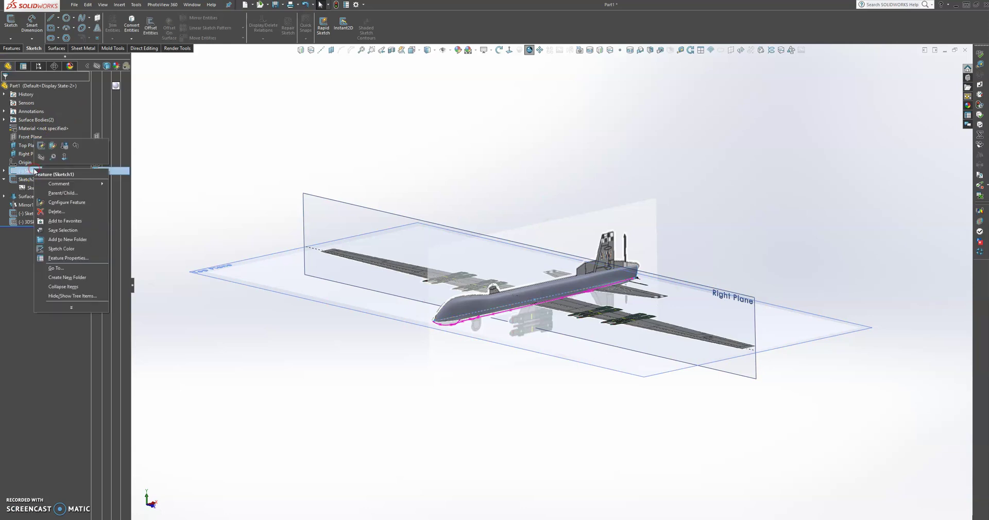
{"action": "left_click", "coordinate": [41, 156]}
{"action": "left_click", "coordinate": [33, 181]}
{"action": "right_click", "coordinate": [33, 181]}
{"action": "left_click", "coordinate": [39, 171]}
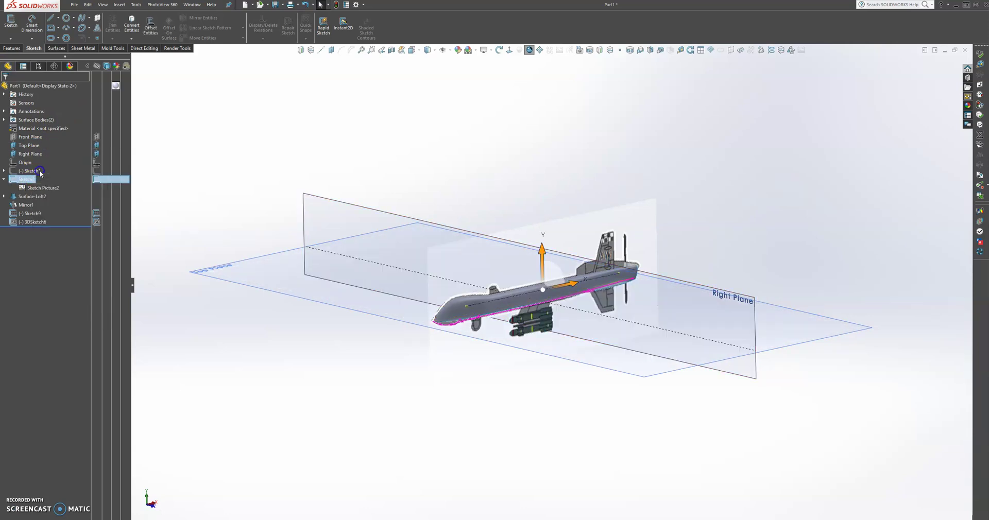
- Hide the Top Plane and the Right Plane
{"action": "left_click", "coordinate": [228, 267]}
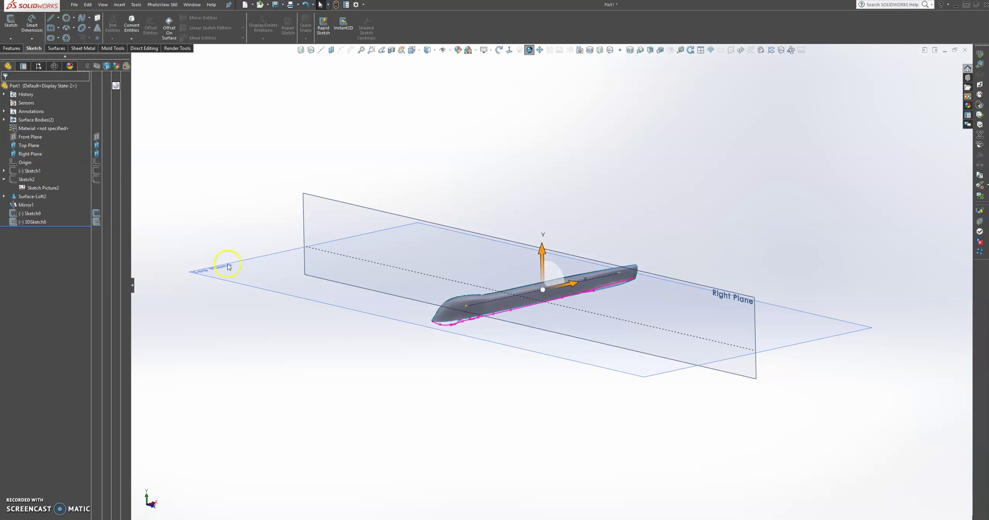
{"action": "left_click", "coordinate": [503, 399]}
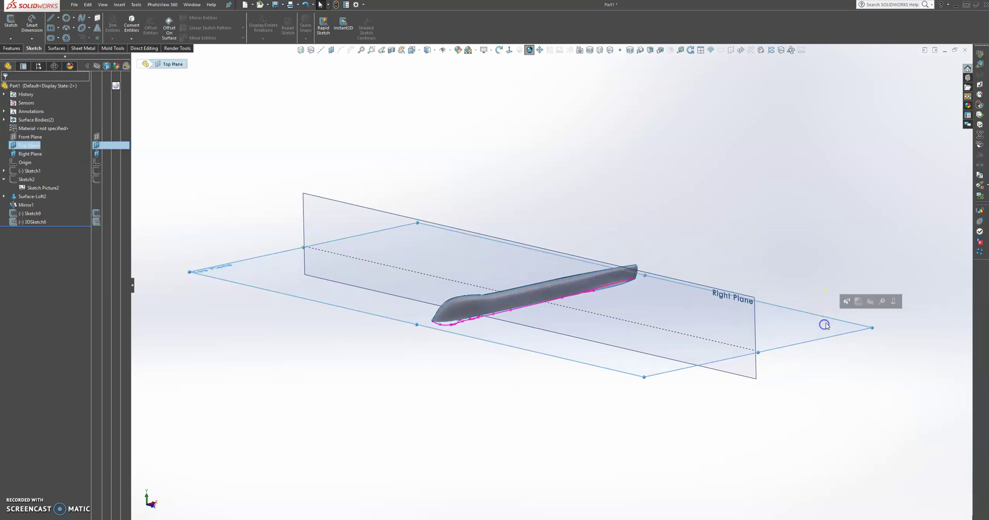
{"action": "left_click", "coordinate": [871, 301]}
{"action": "right_click", "coordinate": [744, 320]}
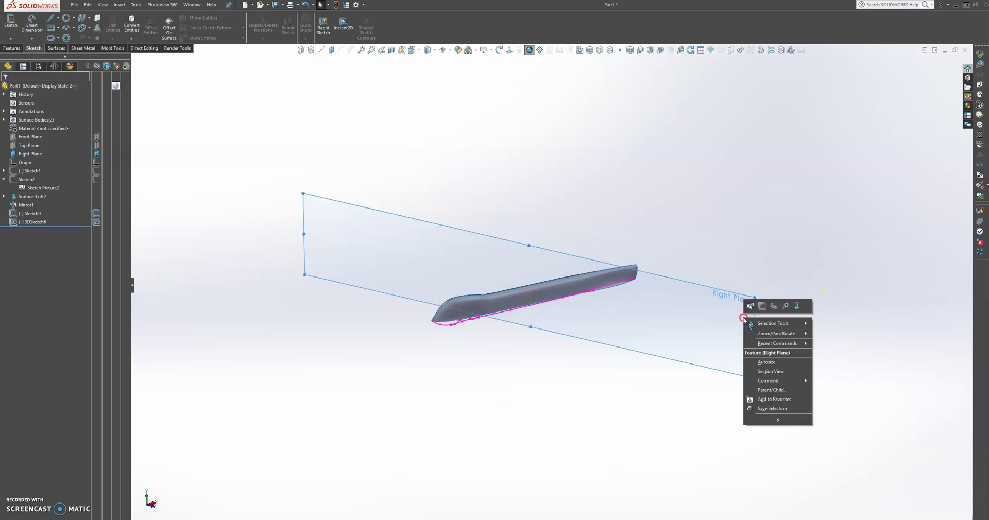
{"action": "left_click", "coordinate": [773, 307]}
- Activate Display State 1 to compare it with the decluttered view, and return to Display State-2
{"action": "middle_click_drag", "start_coordinate": [517, 377], "coordinate": [691, 486]}
{"action": "middle_click_drag", "start_coordinate": [670, 376], "coordinate": [557, 419]}
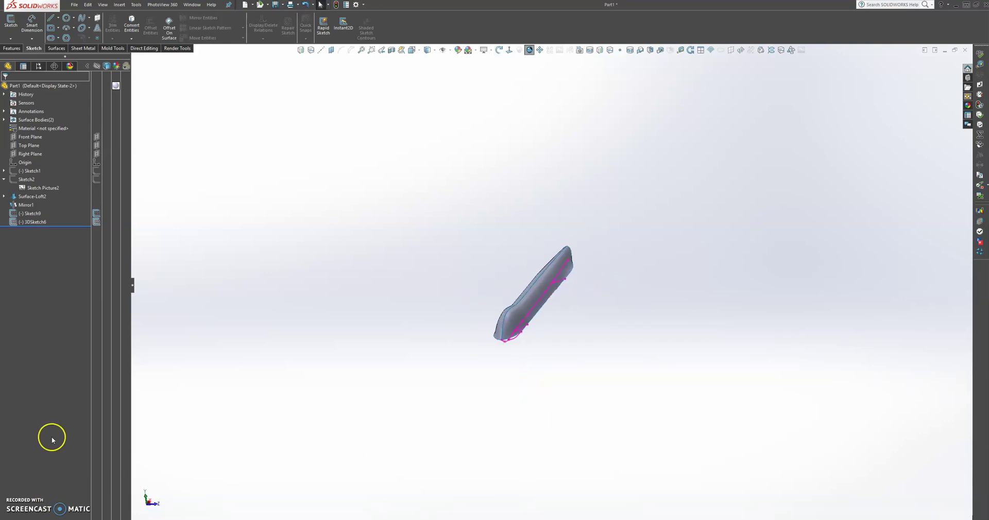
{"action": "left_click", "coordinate": [38, 66]}
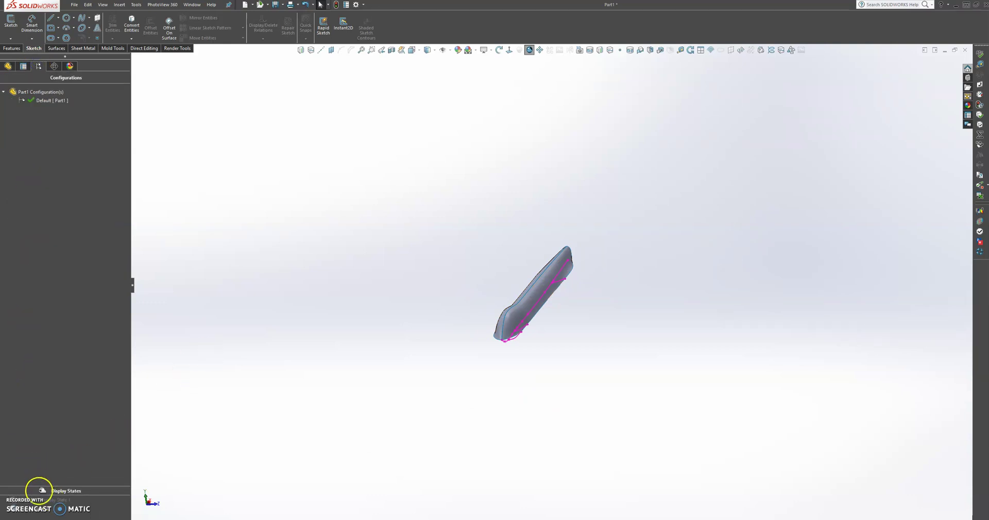
{"action": "double_click", "coordinate": [55, 501]}
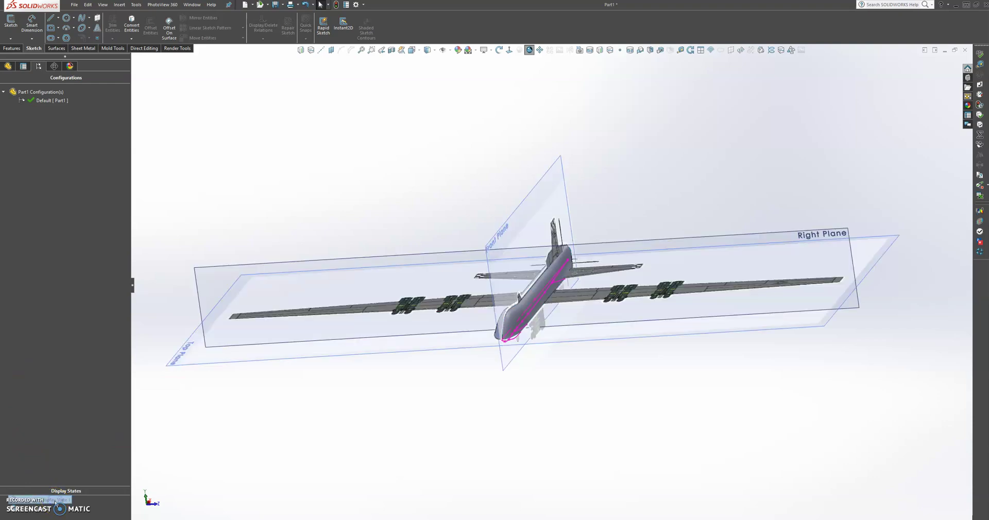
{"action": "middle_click_drag", "start_coordinate": [513, 362], "coordinate": [525, 431]}
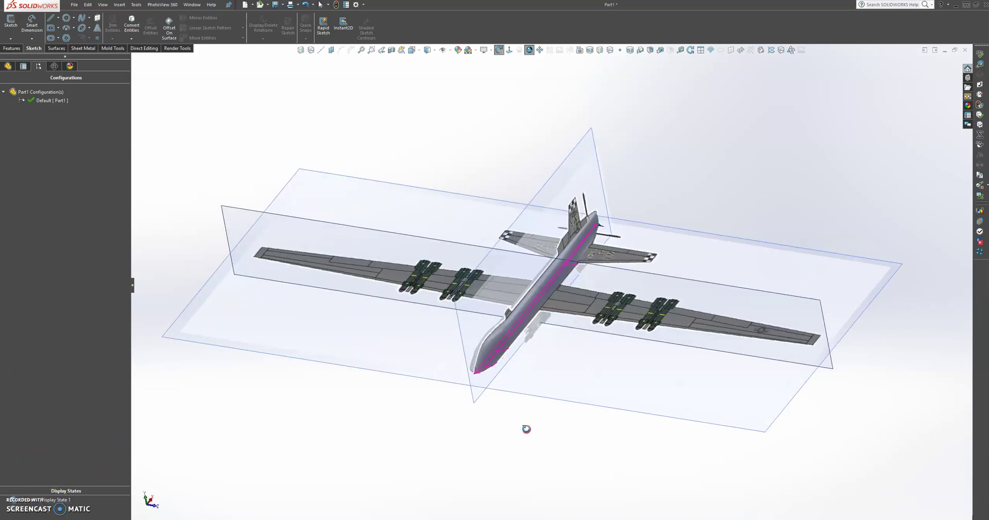
{"action": "double_click", "coordinate": [41, 510]}
- Start a surface loft using the lower profile spline and the upper surface's bottom edge as its two profiles
{"action": "middle_click_drag", "start_coordinate": [497, 309], "coordinate": [545, 213]}
{"action": "scroll", "coordinate": [563, 300], "scroll_direction": "down", "scroll_amount": 5}
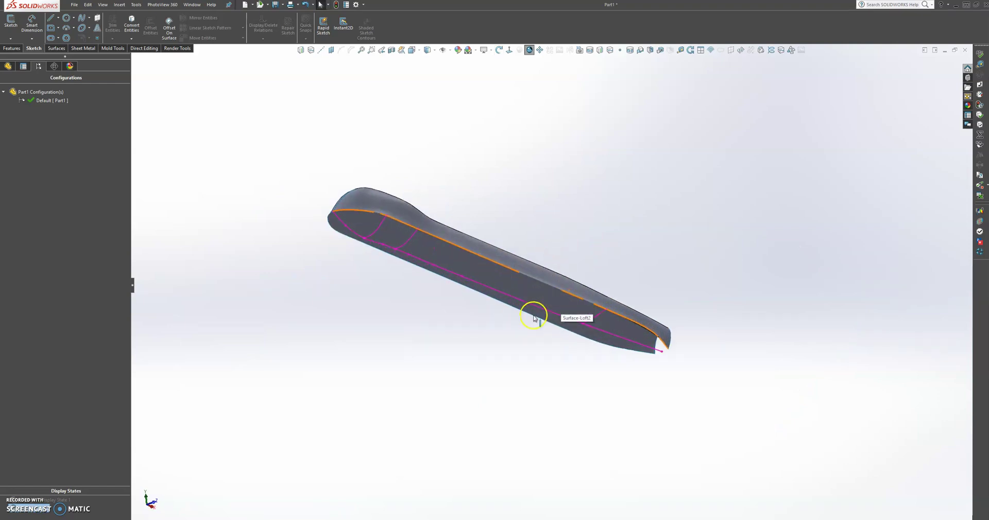
{"action": "scroll", "coordinate": [534, 318], "scroll_direction": "down", "scroll_amount": 2}
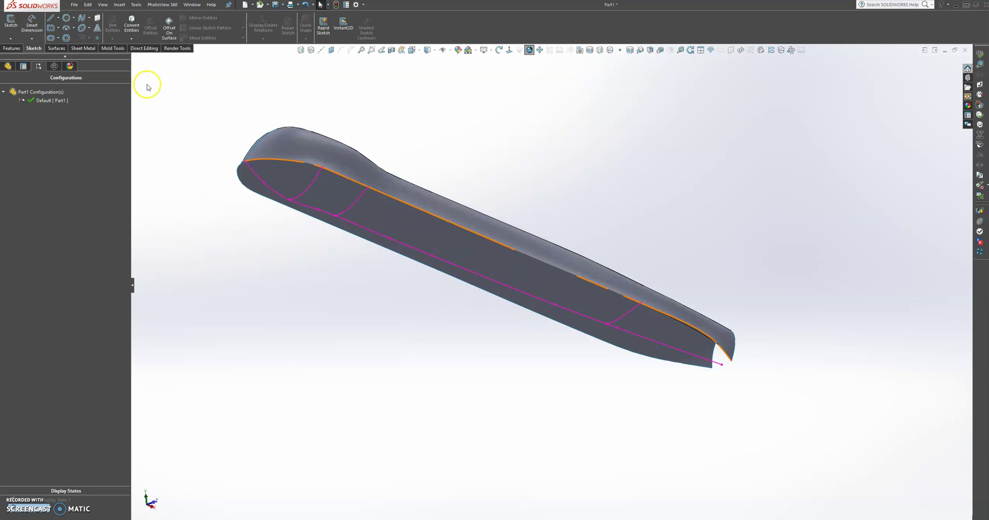
{"action": "left_click", "coordinate": [52, 48]}
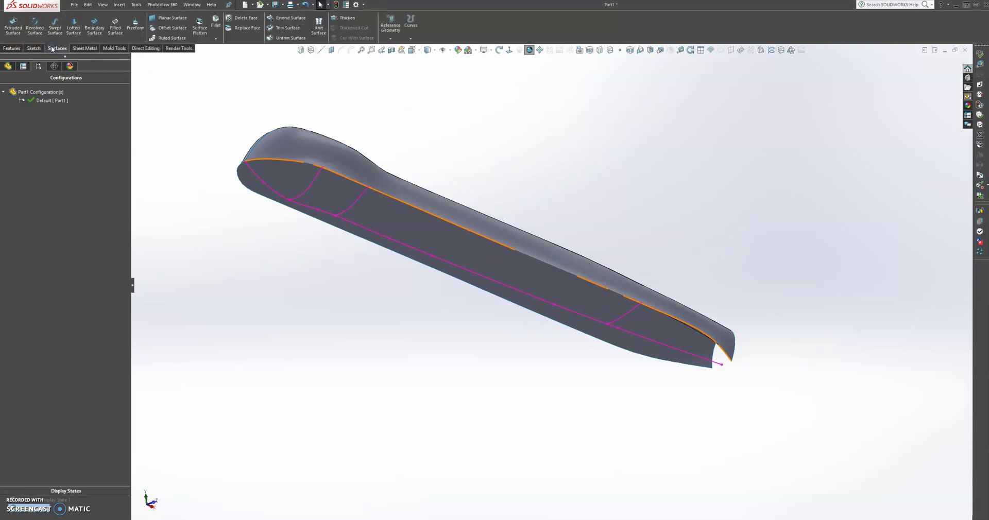
{"action": "left_click", "coordinate": [74, 27]}
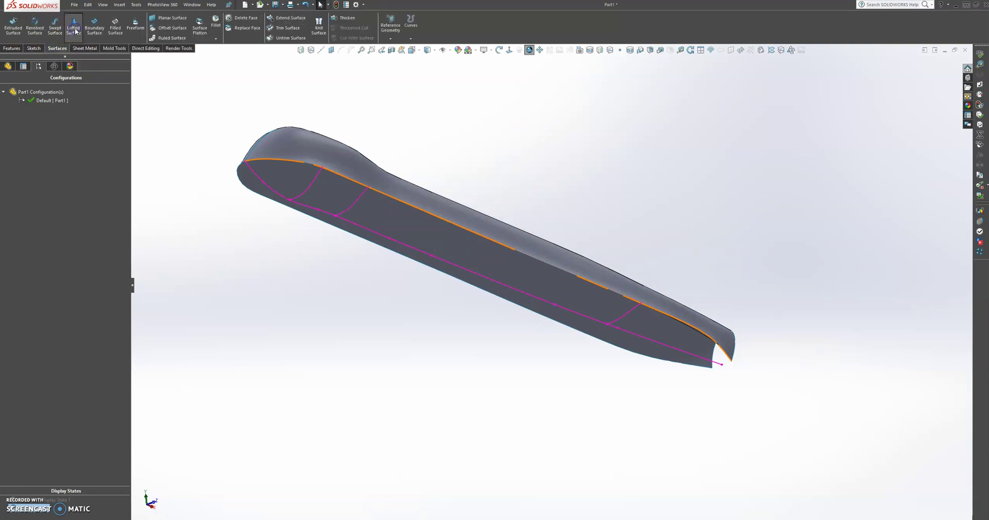
{"action": "left_click", "coordinate": [400, 175]}
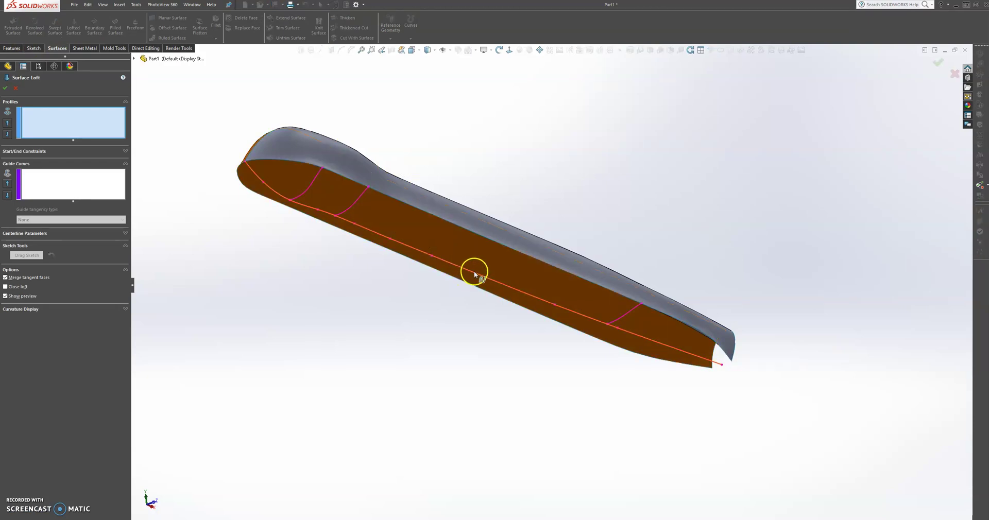
{"action": "left_click", "coordinate": [496, 244]}
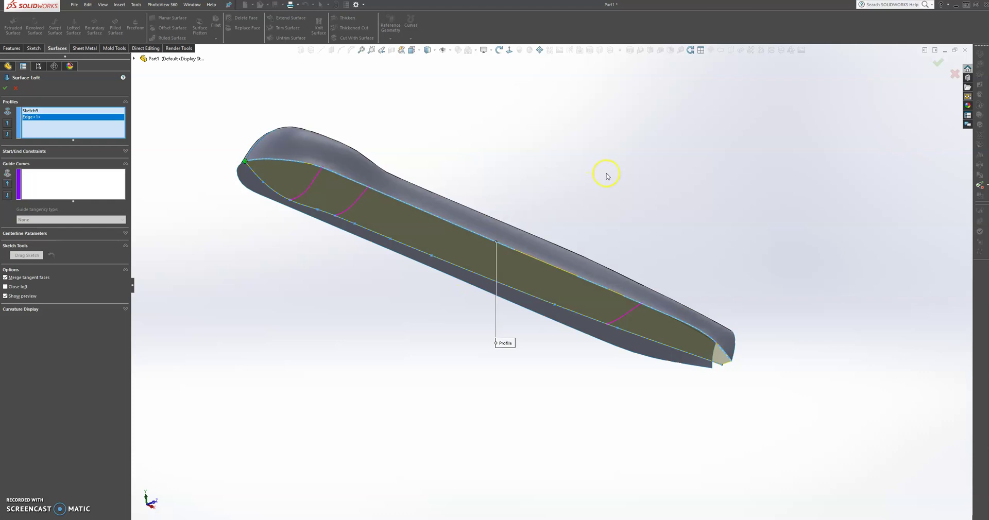
- Add the cross-section spline nearest the tail as the loft's first guide curve using SelectionManager
{"action": "mouse_move", "coordinate": [616, 178]}
{"action": "middle_mouse_down"}
{"action": "mouse_move", "coordinate": [600, 207]}
{"action": "mouse_move", "coordinate": [601, 184]}
{"action": "middle_mouse_up"}
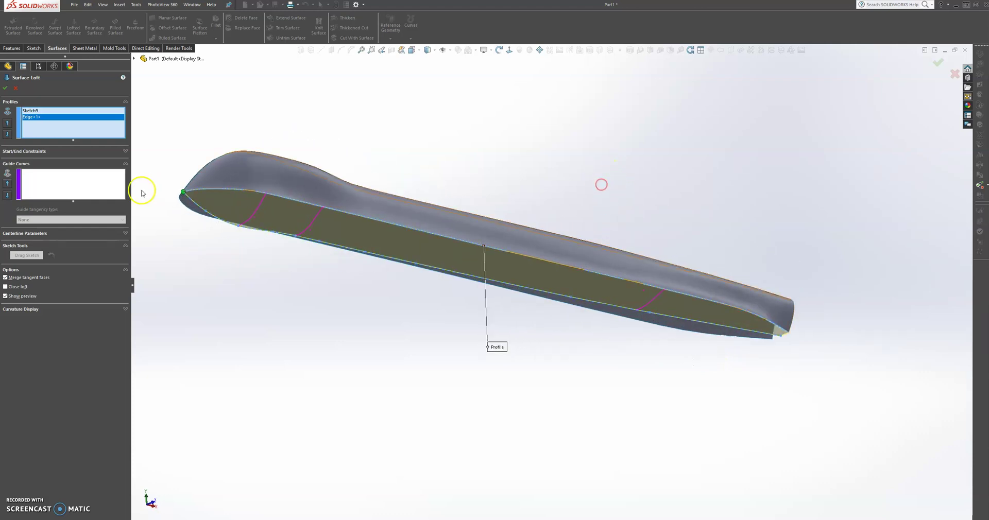
{"action": "left_click", "coordinate": [79, 192]}
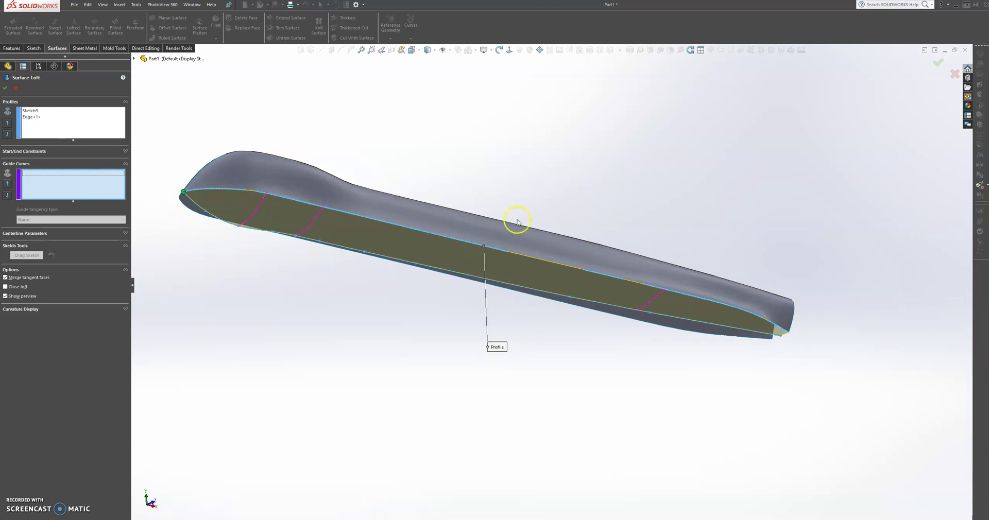
{"action": "right_click", "coordinate": [662, 216]}
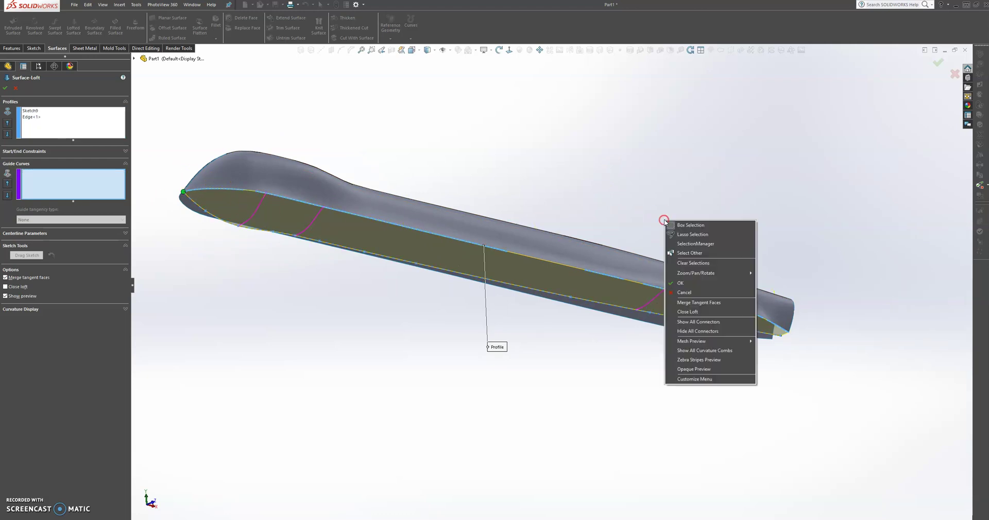
{"action": "left_click", "coordinate": [687, 231]}
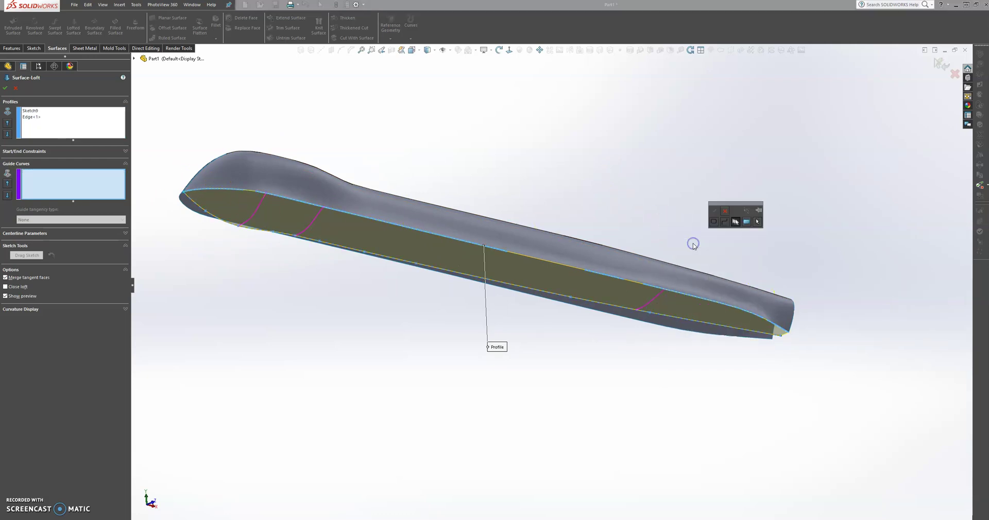
{"action": "left_click", "coordinate": [655, 302]}
{"action": "left_click", "coordinate": [713, 211]}
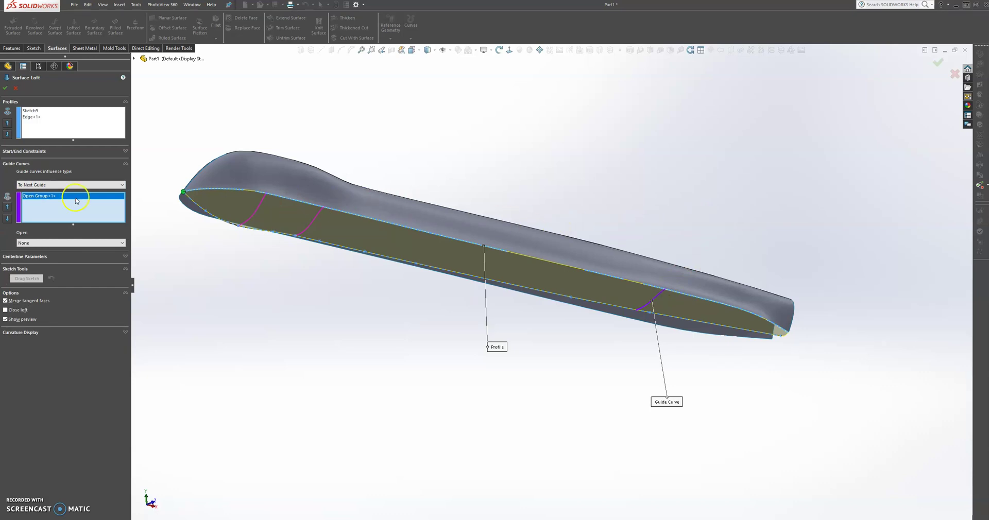
- Add the middle and nose cross-section splines as separate guide curves and complete the surface loft
{"action": "right_click", "coordinate": [406, 112]}
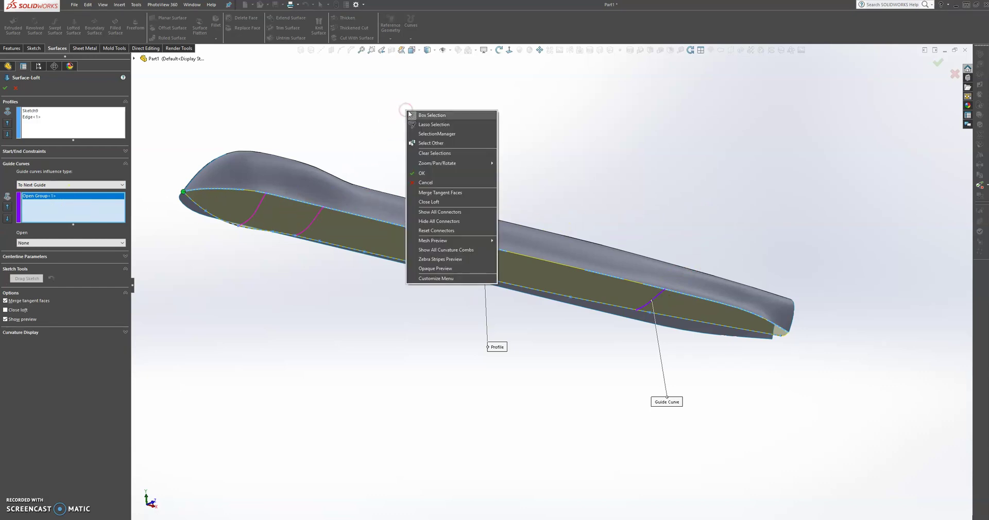
{"action": "left_click", "coordinate": [432, 133]}
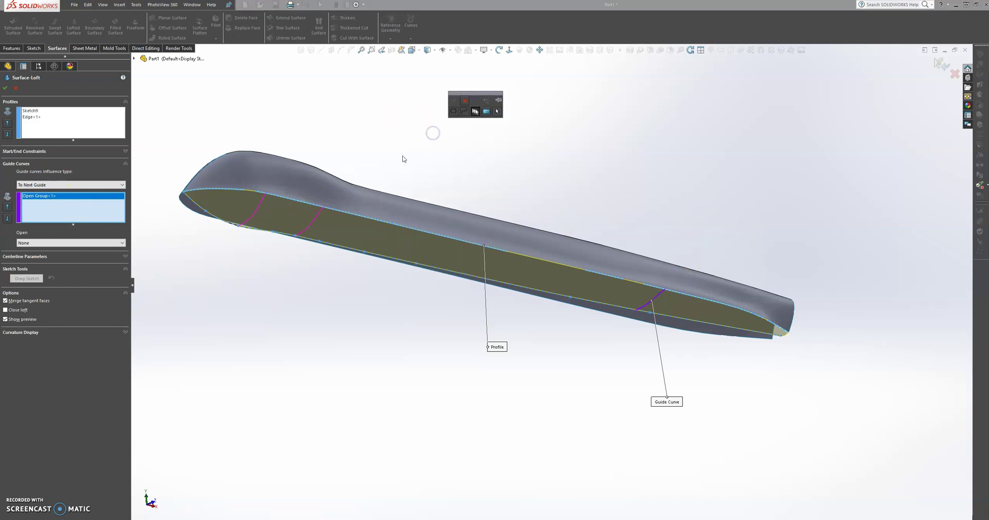
{"action": "left_click", "coordinate": [307, 229]}
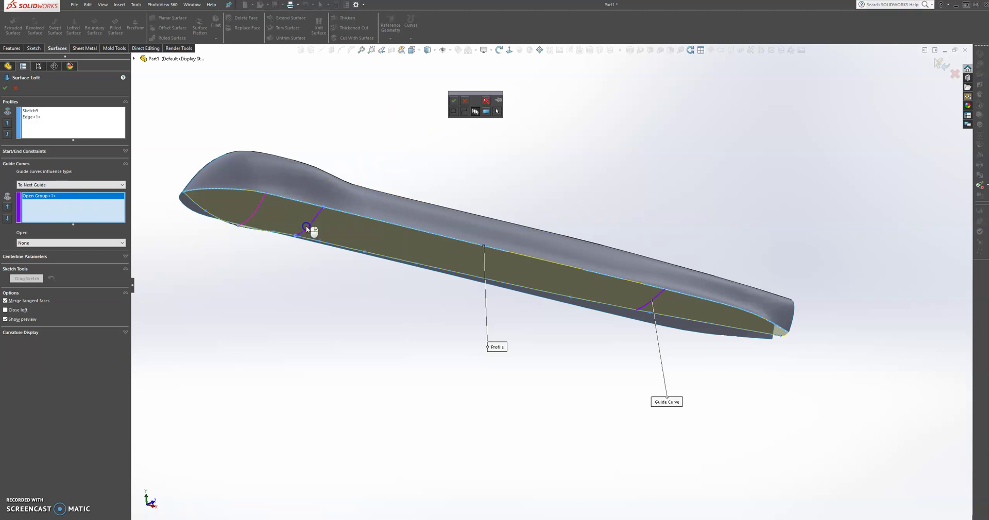
{"action": "left_click", "coordinate": [454, 103]}
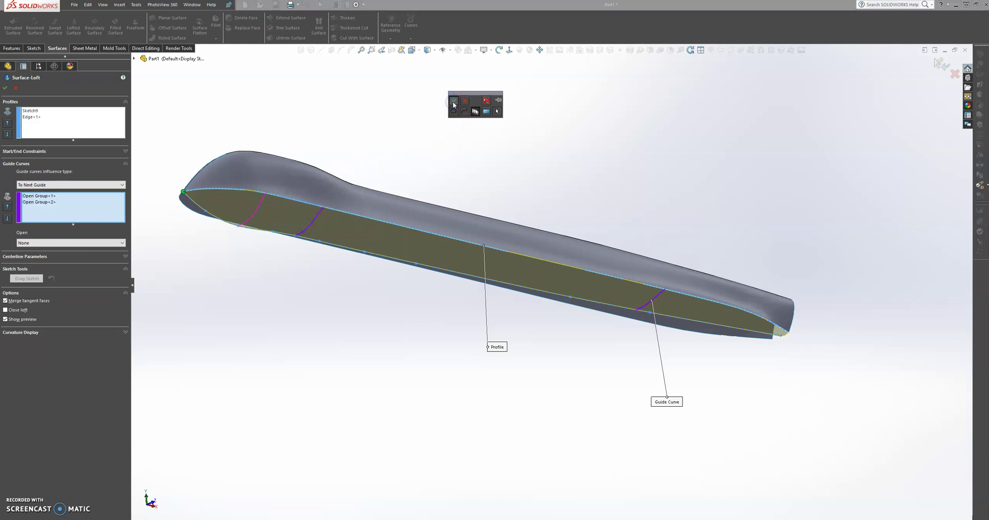
{"action": "right_click", "coordinate": [359, 129]}
{"action": "left_click", "coordinate": [383, 151]}
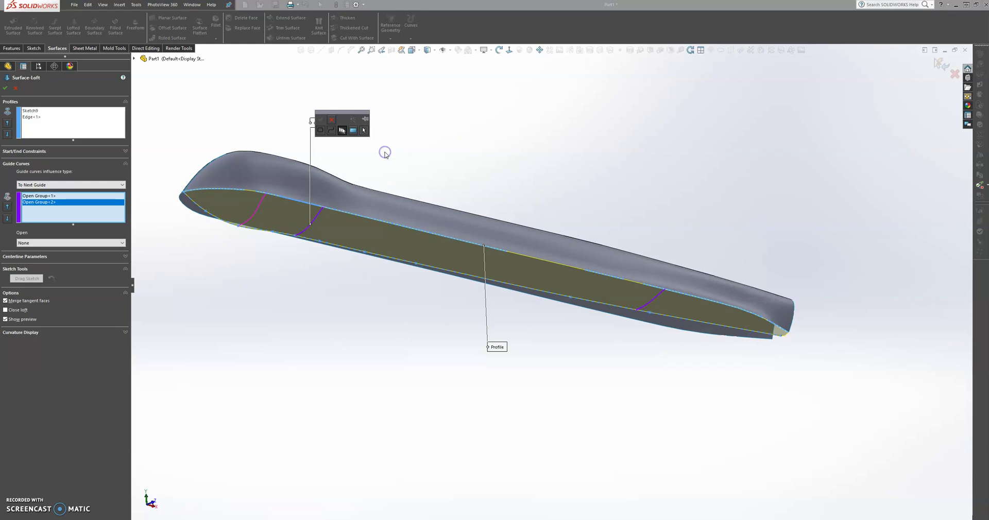
{"action": "left_click", "coordinate": [252, 214]}
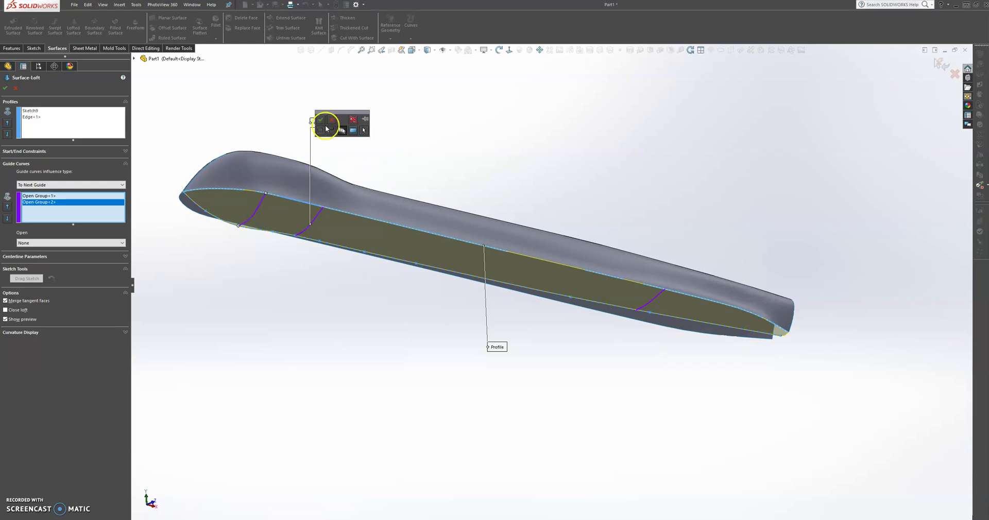
{"action": "left_click", "coordinate": [321, 121]}
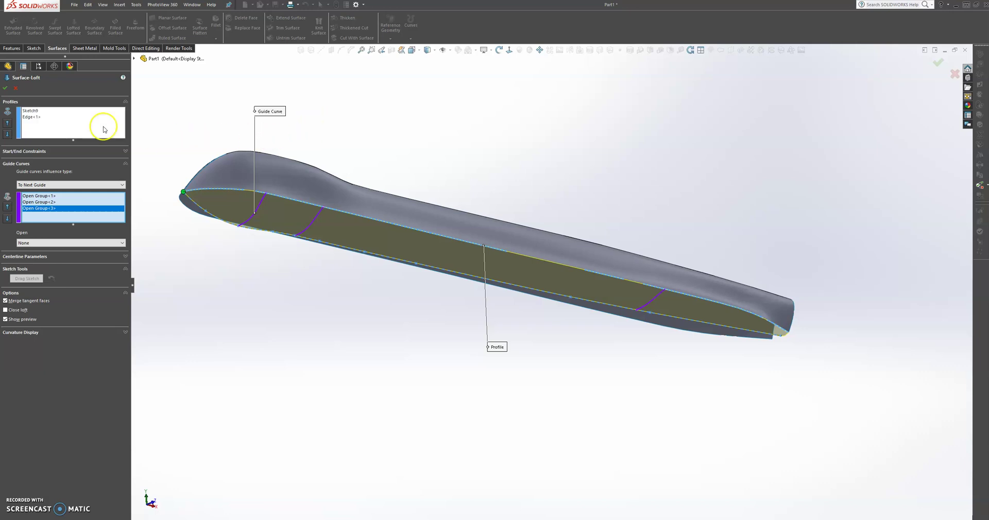
{"action": "left_click", "coordinate": [5, 89]}
- Mirror the lower lofted surface body about the Front Plane to complete the underside of the fuselage
{"action": "middle_click_drag", "start_coordinate": [389, 124], "coordinate": [261, 195]}
{"action": "scroll", "coordinate": [711, 273], "scroll_direction": "down", "scroll_amount": 5}
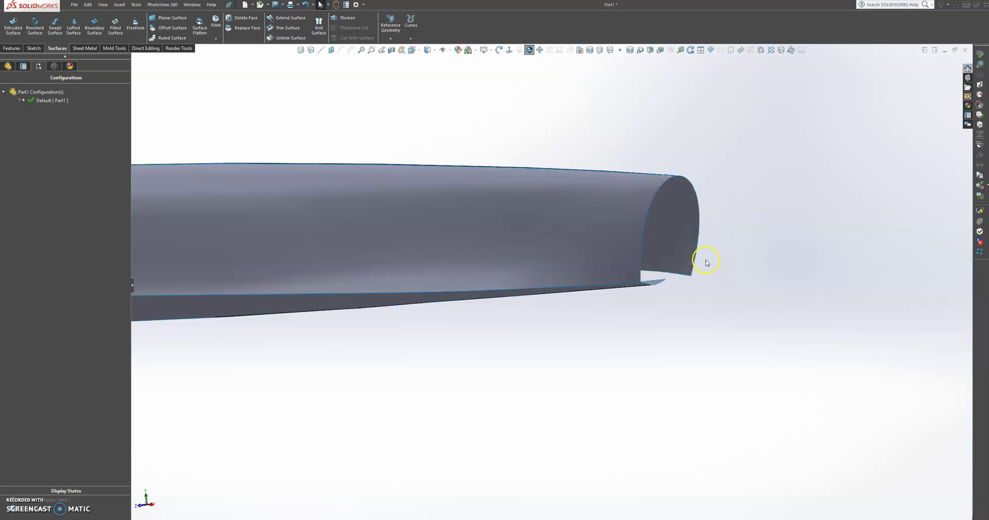
{"action": "middle_click_drag", "start_coordinate": [671, 272], "coordinate": [583, 307]}
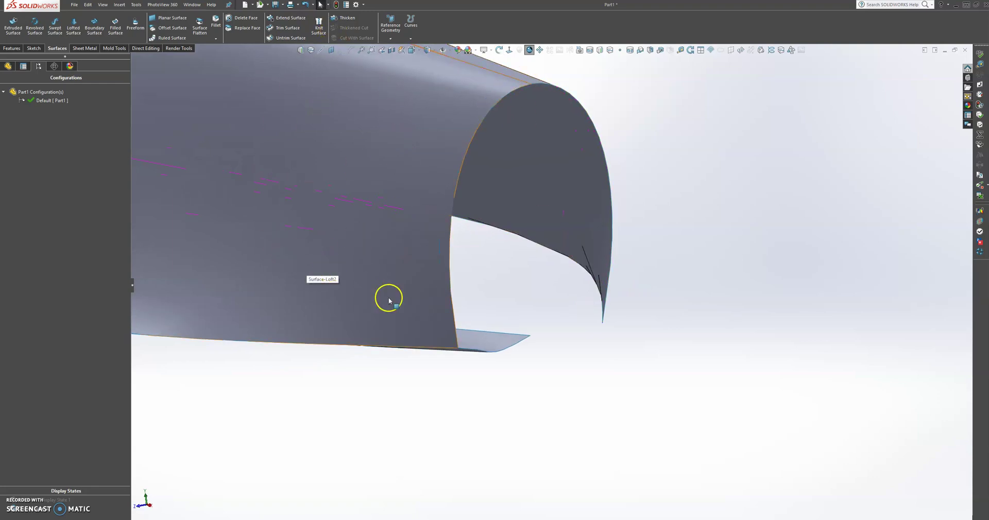
{"action": "scroll", "coordinate": [404, 314], "scroll_direction": "up", "scroll_amount": 6}
{"action": "middle_click_drag", "start_coordinate": [404, 314], "coordinate": [580, 258]}
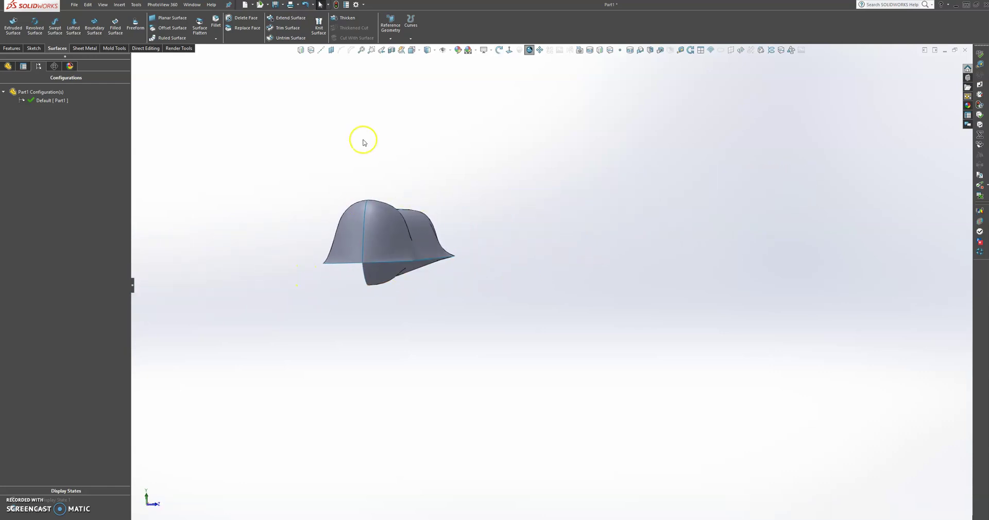
{"action": "left_click", "coordinate": [14, 51]}
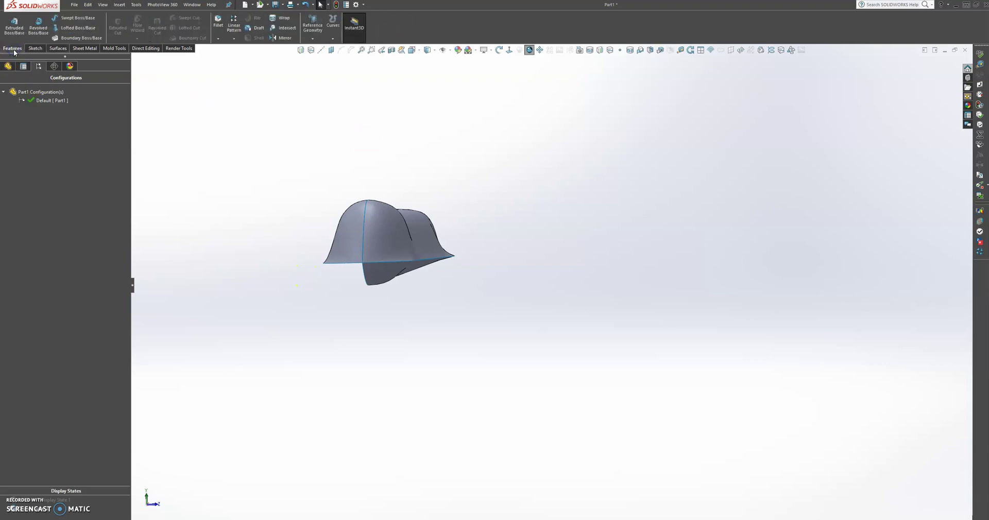
{"action": "left_click", "coordinate": [290, 37]}
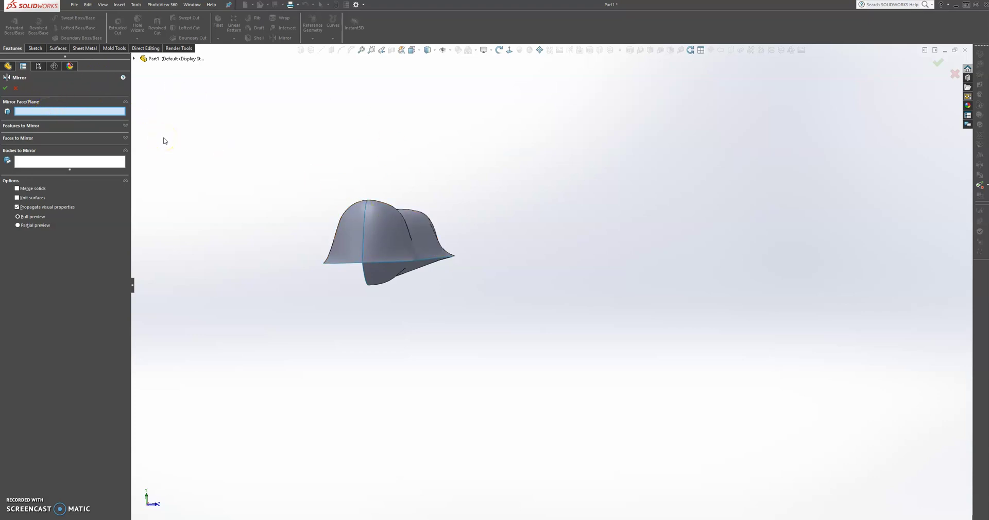
{"action": "left_click", "coordinate": [134, 59]}
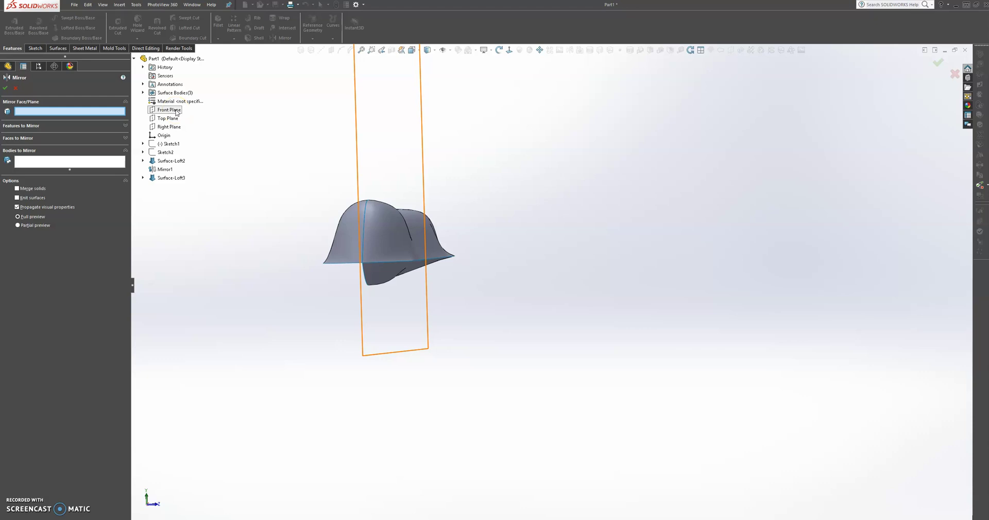
{"action": "left_click", "coordinate": [176, 112]}
{"action": "mouse_move", "coordinate": [276, 242]}
{"action": "middle_mouse_down"}
{"action": "mouse_move", "coordinate": [300, 238]}
{"action": "mouse_move", "coordinate": [273, 245]}
{"action": "middle_mouse_up"}
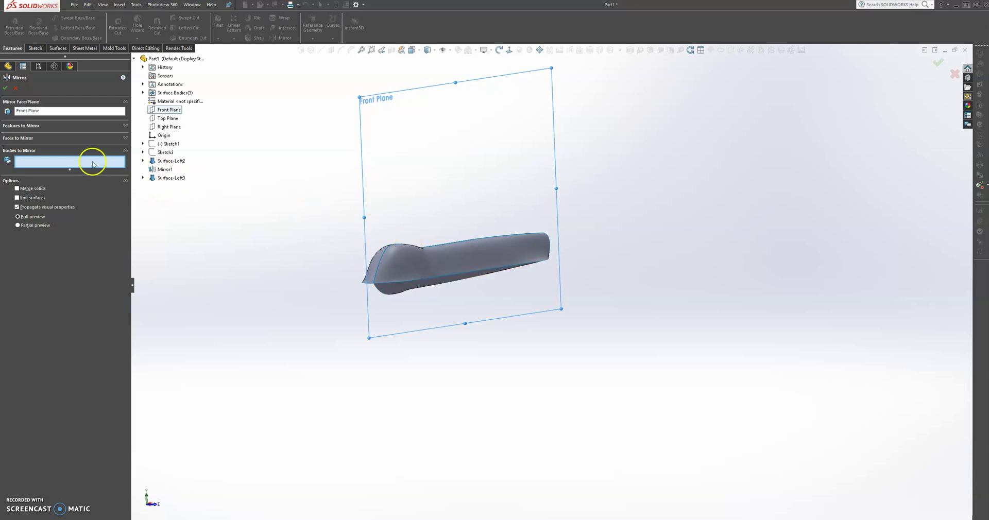
{"action": "left_click", "coordinate": [396, 291]}
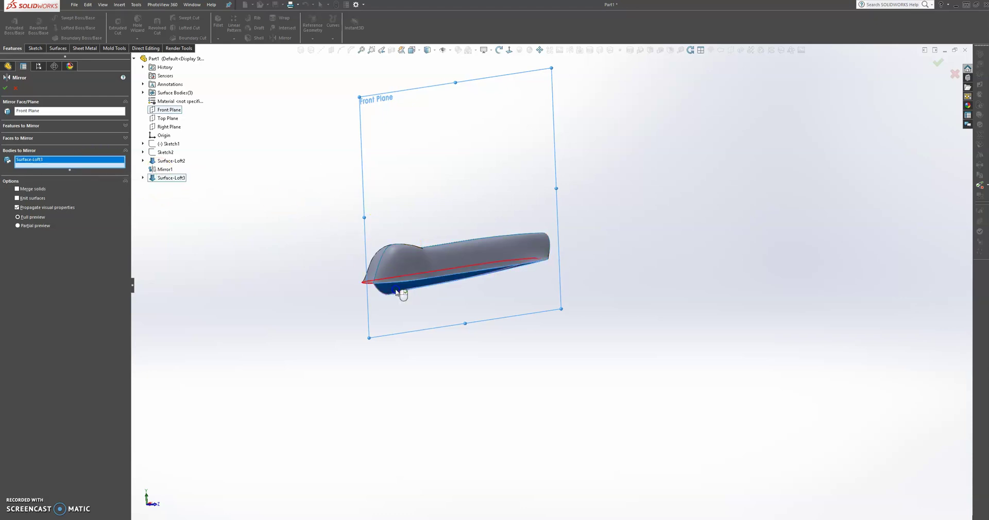
{"action": "left_click", "coordinate": [5, 89]}
- Knit the upper and lower lofted surfaces and their two mirrored halves into a single fuselage surface
{"action": "middle_click_drag", "start_coordinate": [481, 338], "coordinate": [451, 380]}
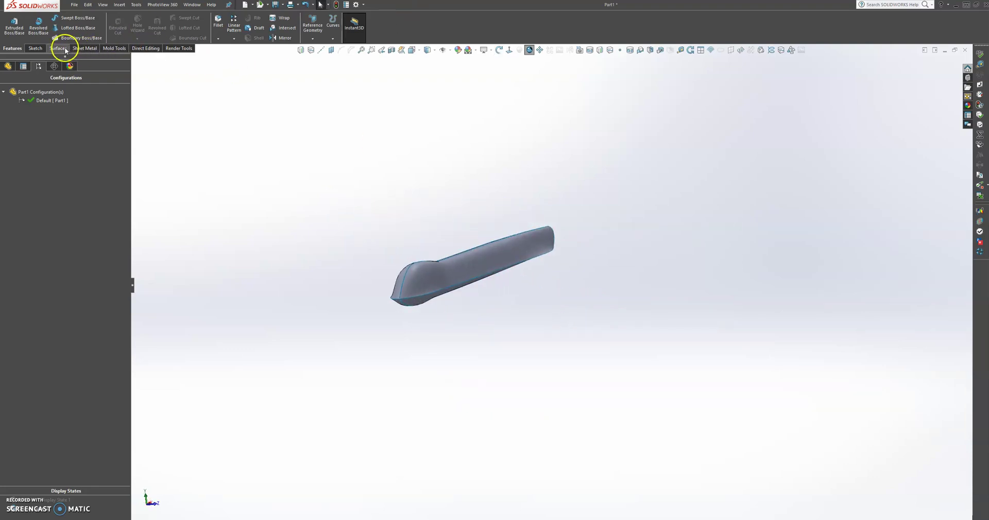
{"action": "left_click", "coordinate": [58, 48]}
{"action": "left_click", "coordinate": [318, 25]}
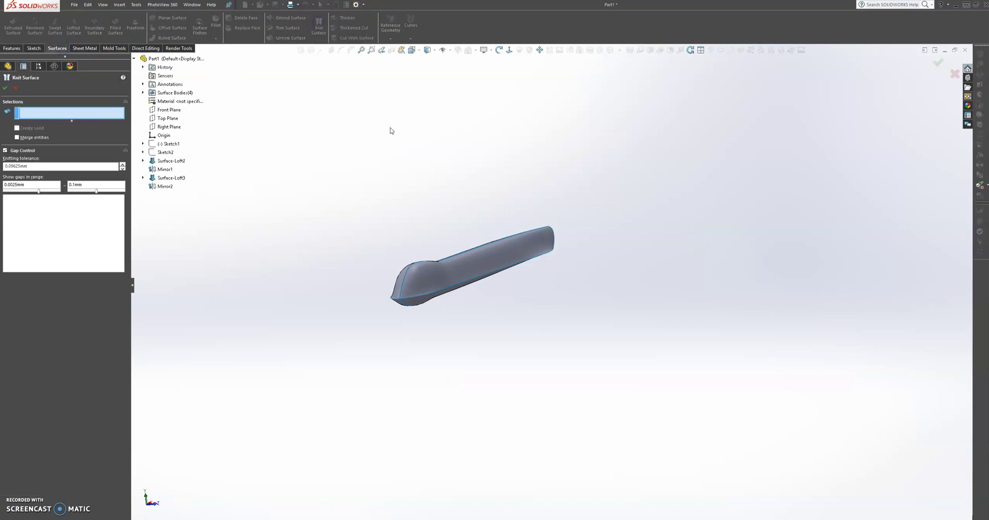
{"action": "left_click", "coordinate": [460, 262]}
{"action": "middle_click_drag", "start_coordinate": [415, 198], "coordinate": [468, 214]}
{"action": "left_click", "coordinate": [462, 255]}
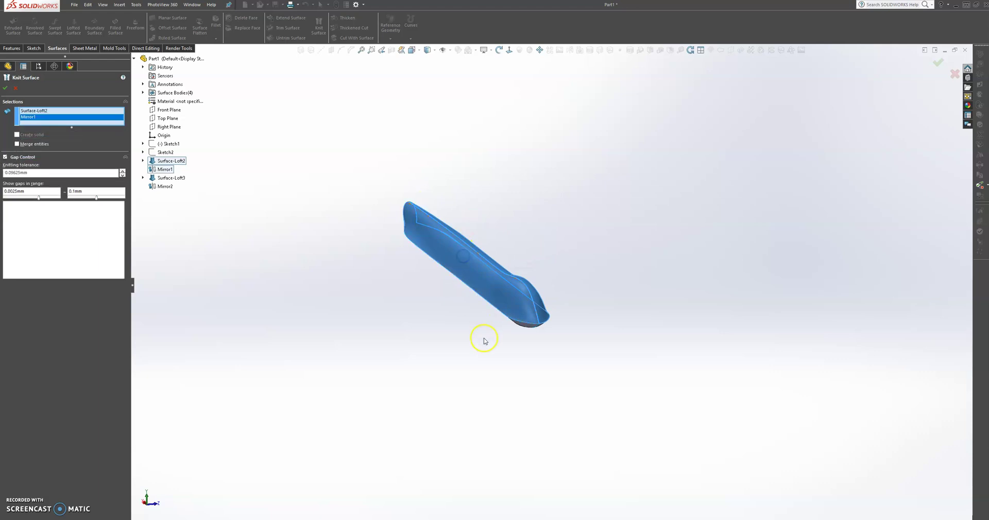
{"action": "middle_click_drag", "start_coordinate": [476, 319], "coordinate": [474, 251]}
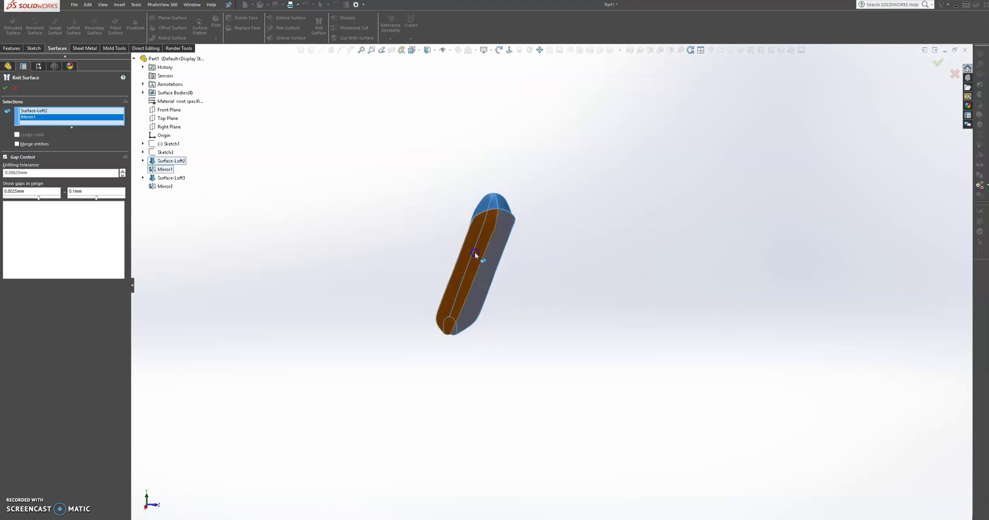
{"action": "left_click", "coordinate": [474, 251]}
{"action": "left_click", "coordinate": [490, 256]}
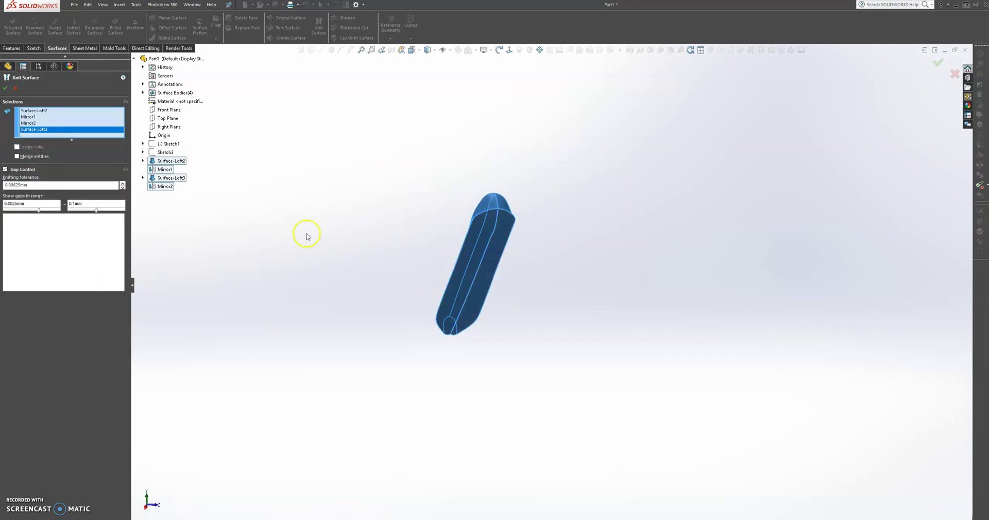
{"action": "left_click", "coordinate": [6, 89]}
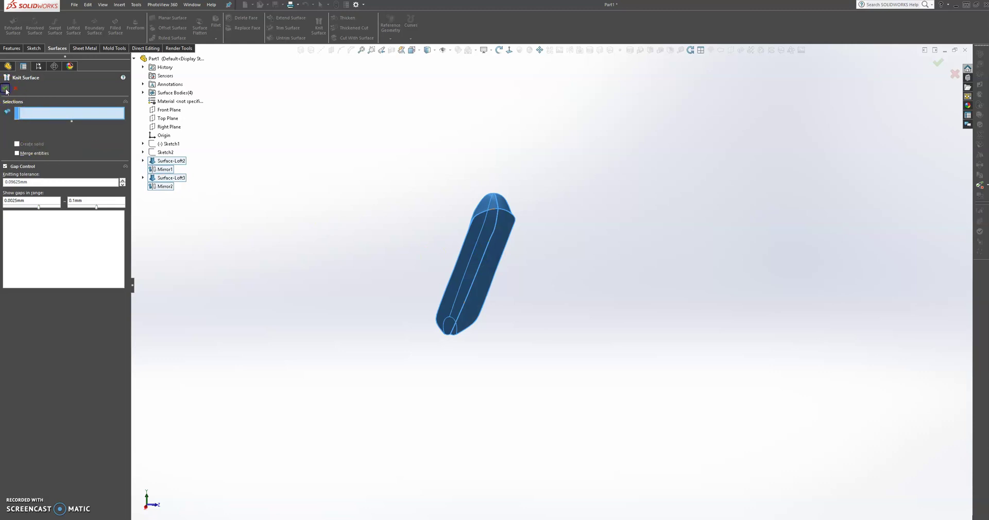
- Display the fuselage shaded without edges, and activate Display State 1 to compare it with the reference images and planes
{"action": "middle_click_drag", "start_coordinate": [584, 186], "coordinate": [526, 284]}
{"action": "left_click", "coordinate": [434, 50]}
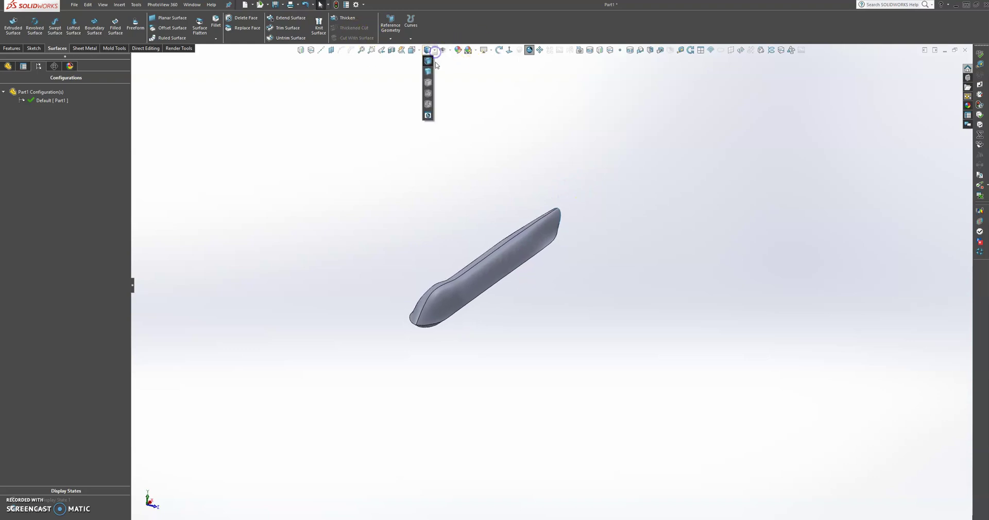
{"action": "left_click", "coordinate": [428, 73]}
{"action": "middle_click_drag", "start_coordinate": [501, 286], "coordinate": [585, 225]}
{"action": "scroll", "coordinate": [623, 302], "scroll_direction": "up", "scroll_amount": 5}
{"action": "scroll", "coordinate": [563, 287], "scroll_direction": "down", "scroll_amount": 3}
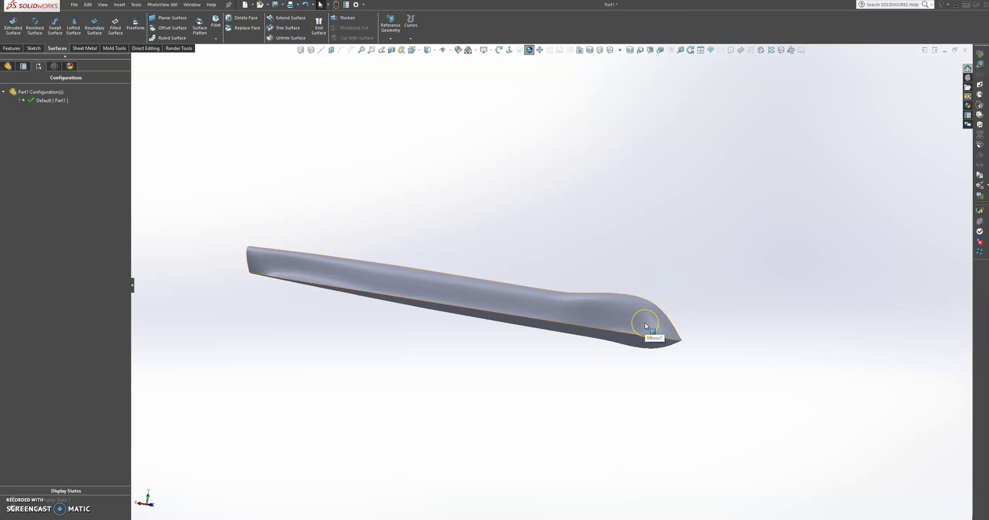
{"action": "middle_click_drag", "start_coordinate": [626, 213], "coordinate": [608, 229]}
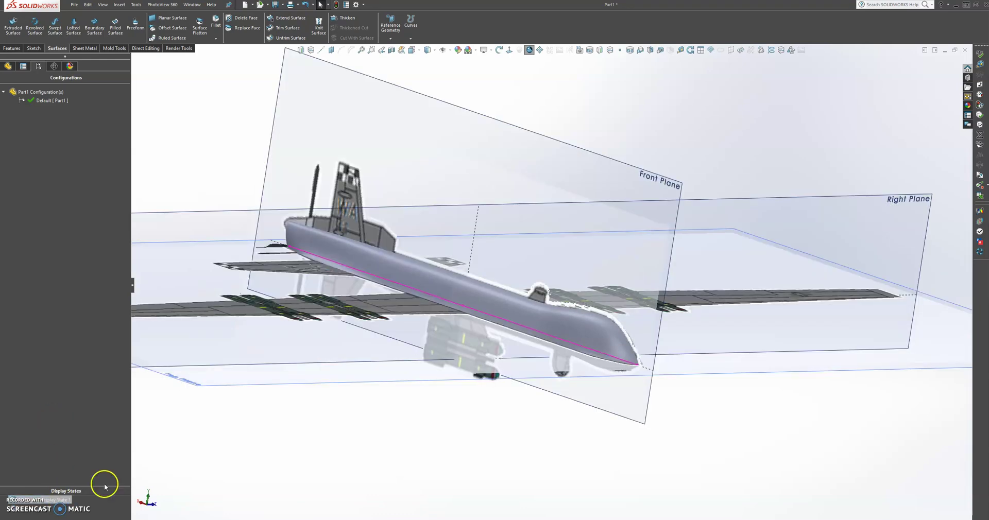
{"action": "middle_click_drag", "start_coordinate": [99, 476], "coordinate": [332, 330]}
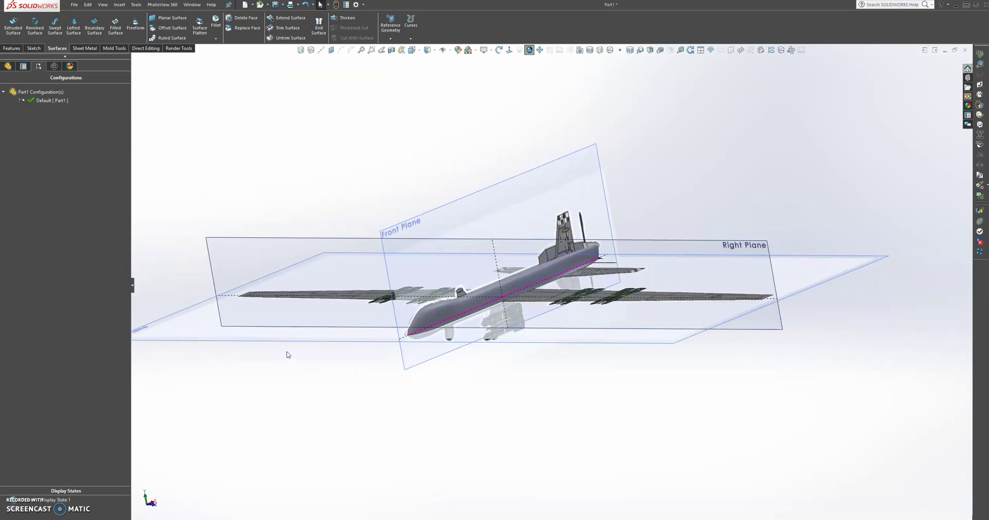